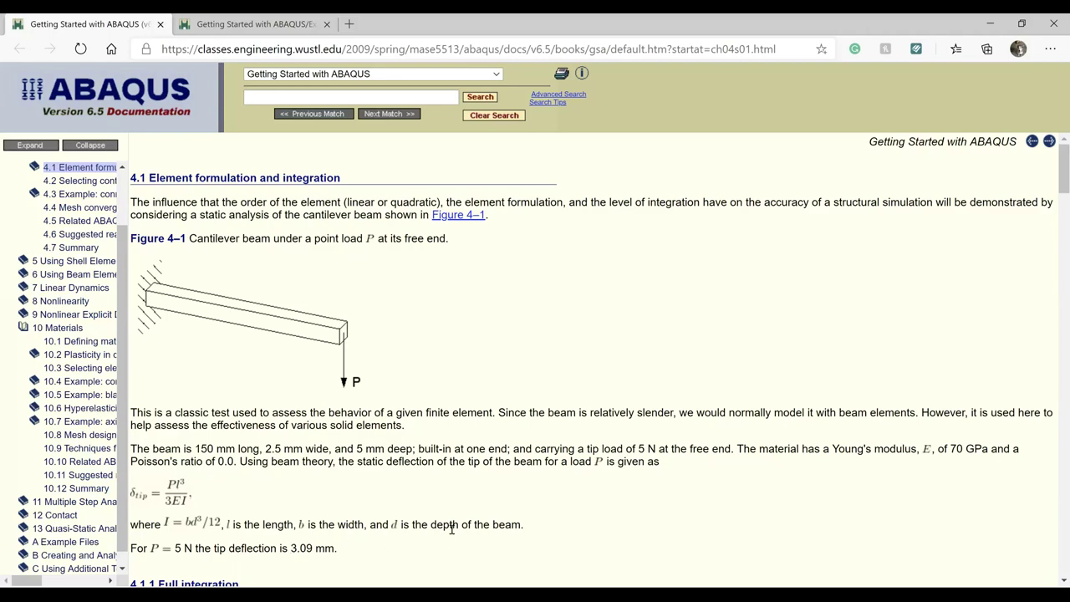
# - Read the cantilever beam example and the Full integration section down to the normalized deflections in Table 4–1
pyautogui.scroll(-1, 451, 534)
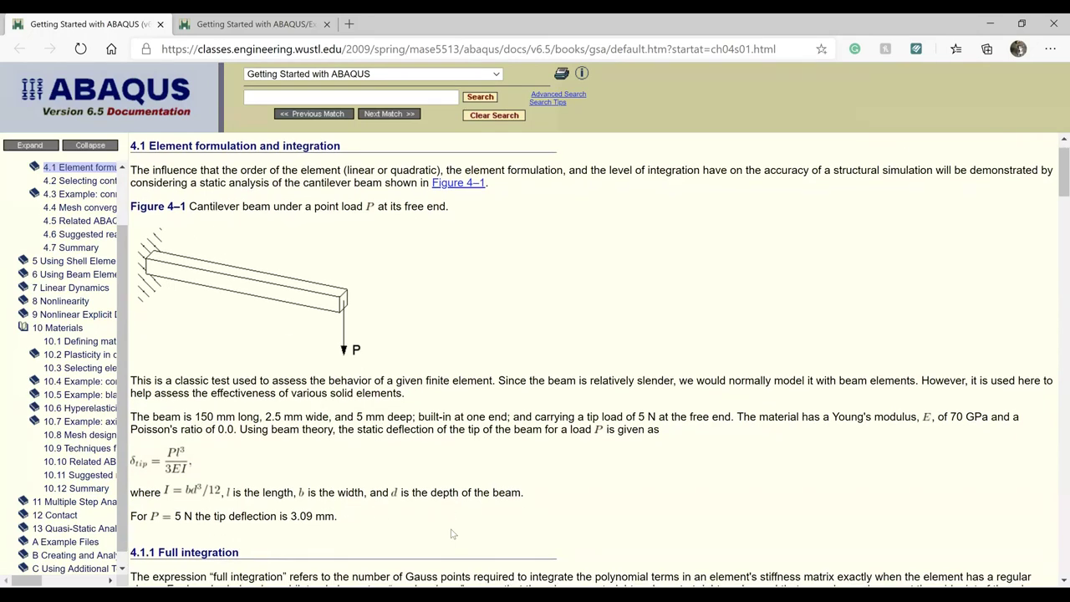
pyautogui.scroll(-5, 452, 533)
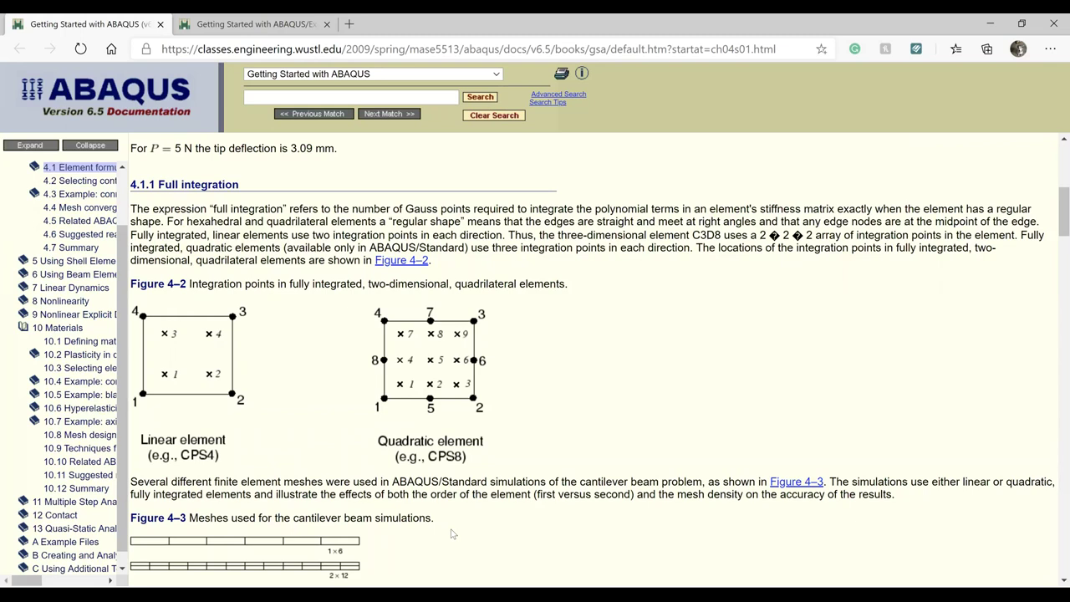
pyautogui.scroll(-3, 452, 534)
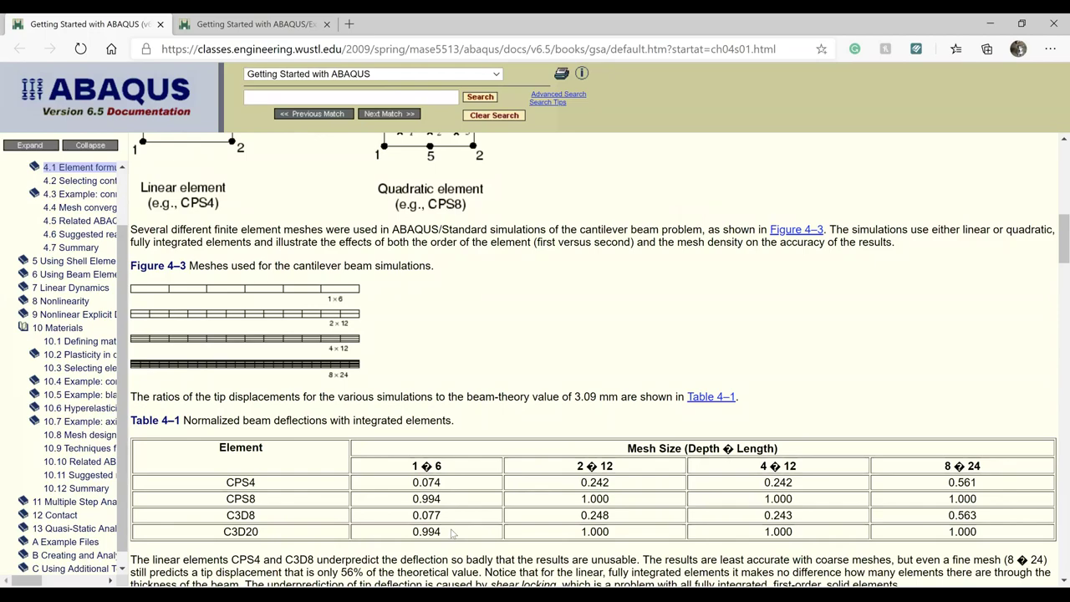
pyautogui.scroll(-1, 452, 534)
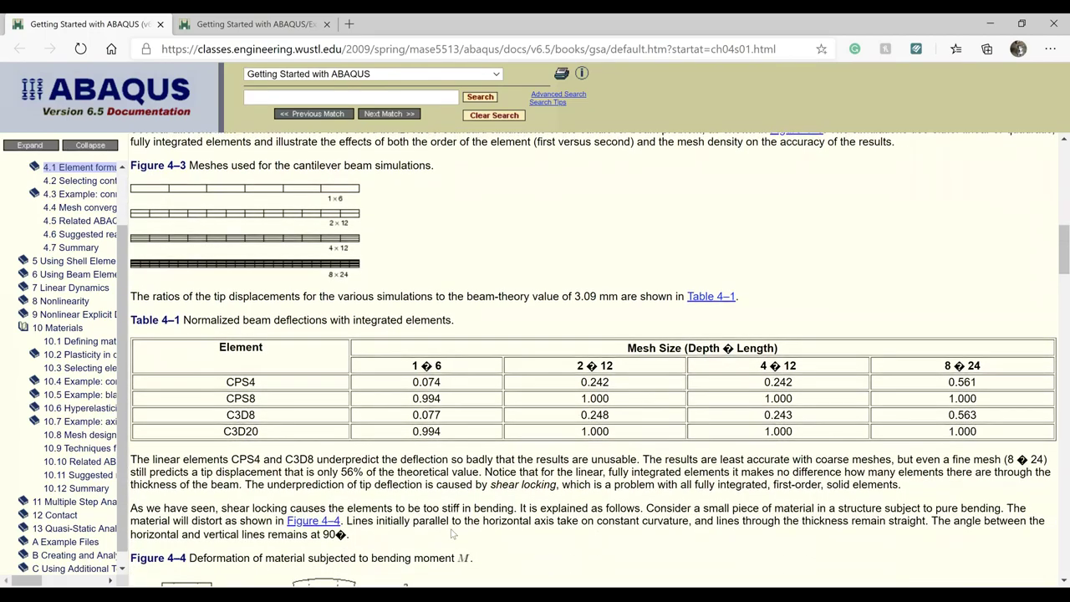
# - Examine the shear locking explanation and the bending deformation of linear and quadratic elements in Figures 4–4 to 4–6
pyautogui.scroll(-3, 451, 533)
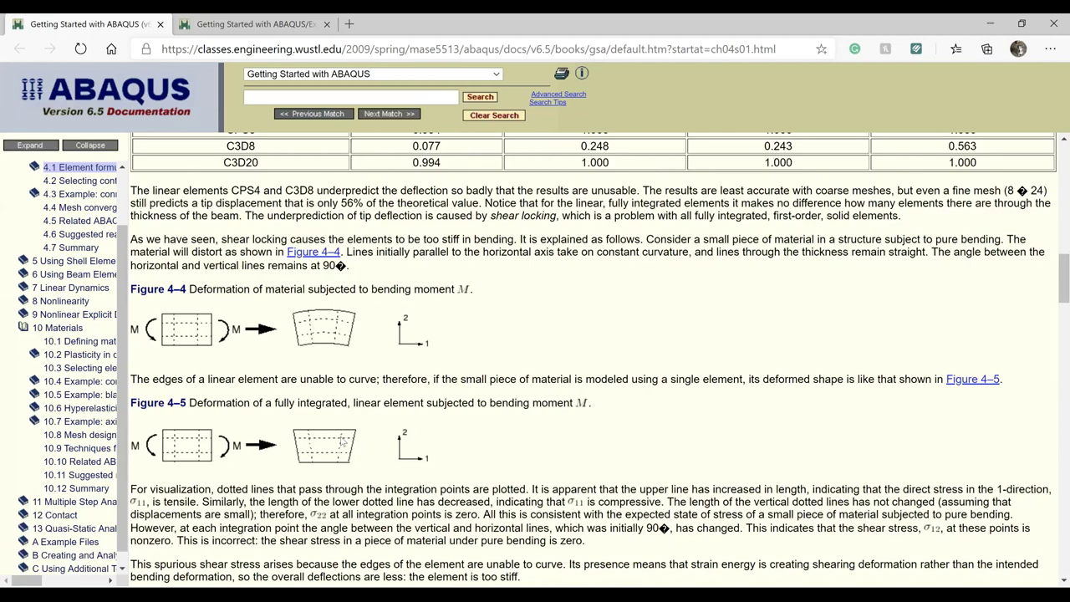
pyautogui.scroll(-2, 342, 443)
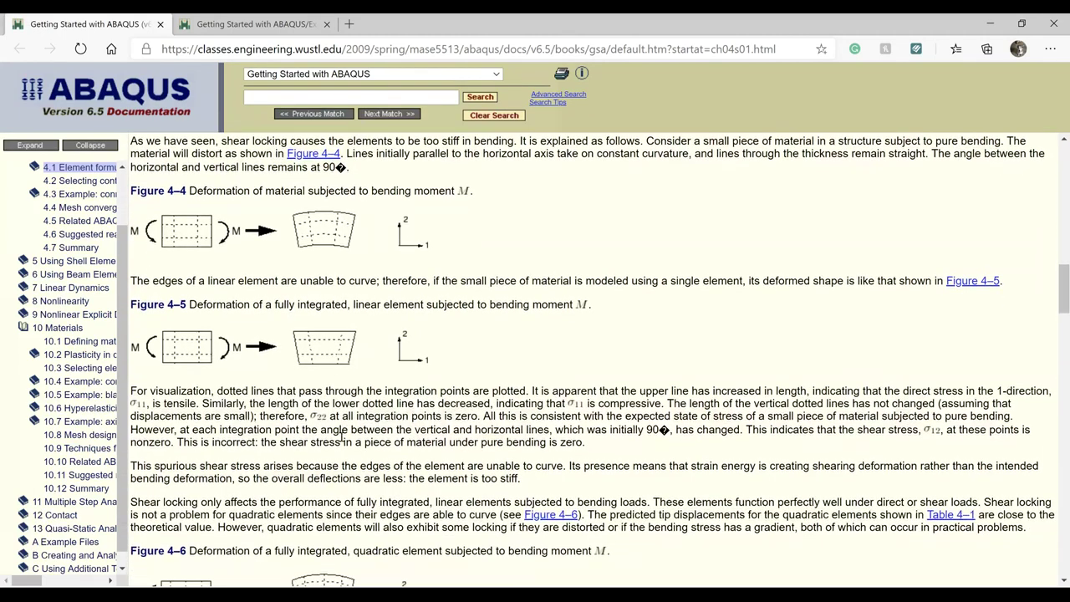
pyautogui.scroll(-1, 342, 438)
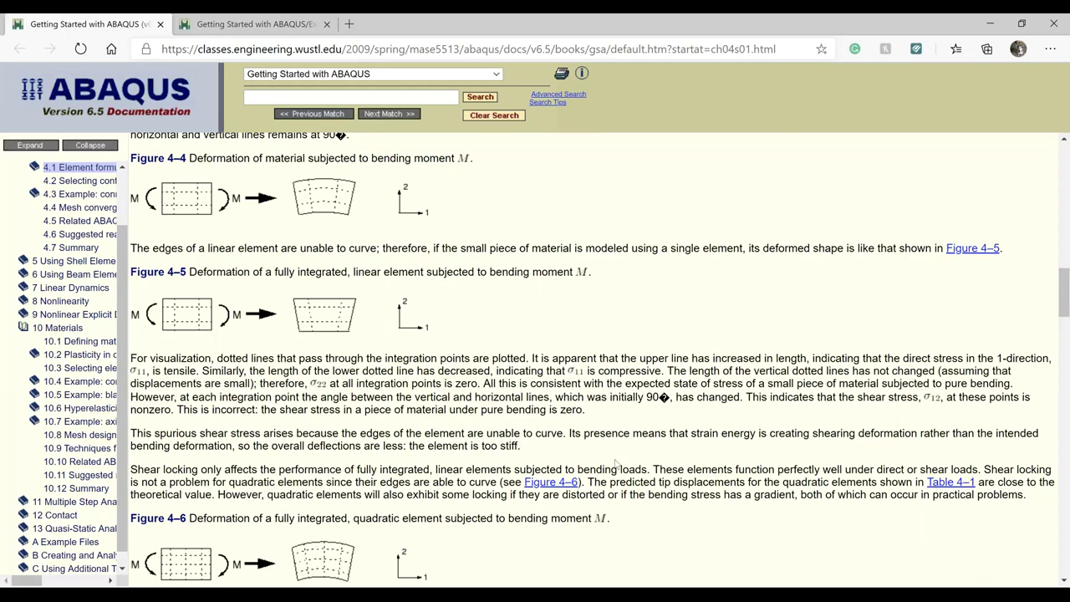
pyautogui.scroll(-1, 616, 464)
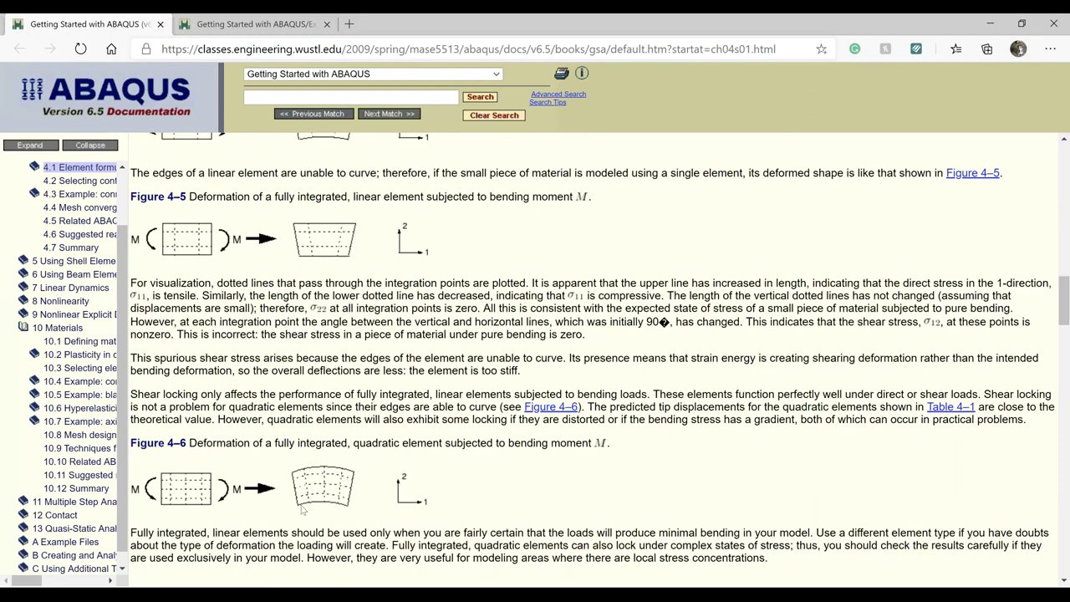
pyautogui.scroll(-3, 302, 510)
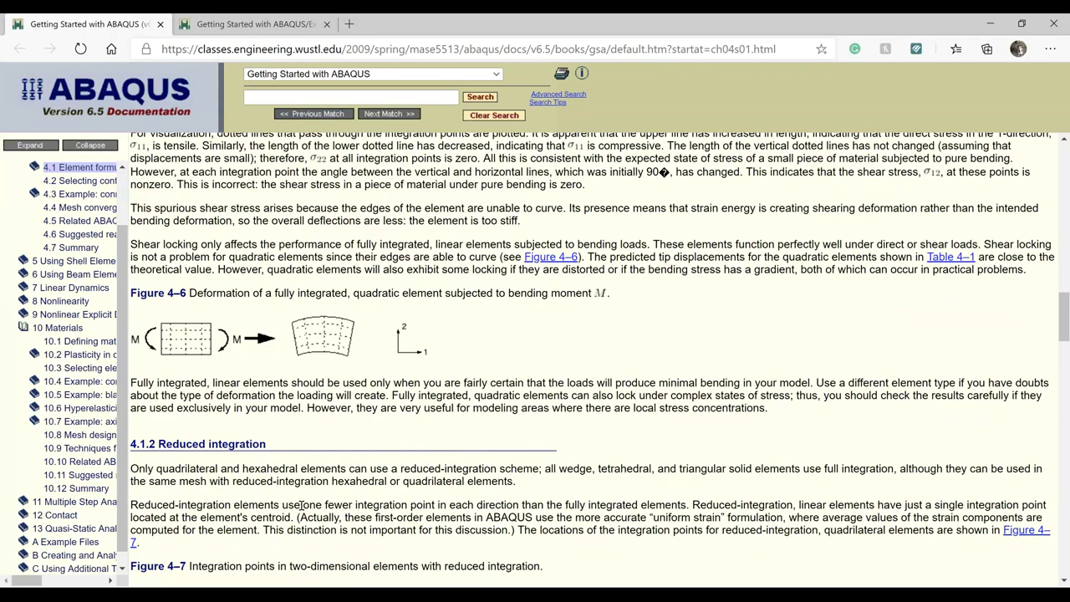
# - Read section 4.1.2 Reduced integration, highlighting the parenthetical note on the "uniform strain" formulation of first-order elements
pyautogui.scroll(-1, 301, 505)
pyautogui.scroll(-1, 301, 508)
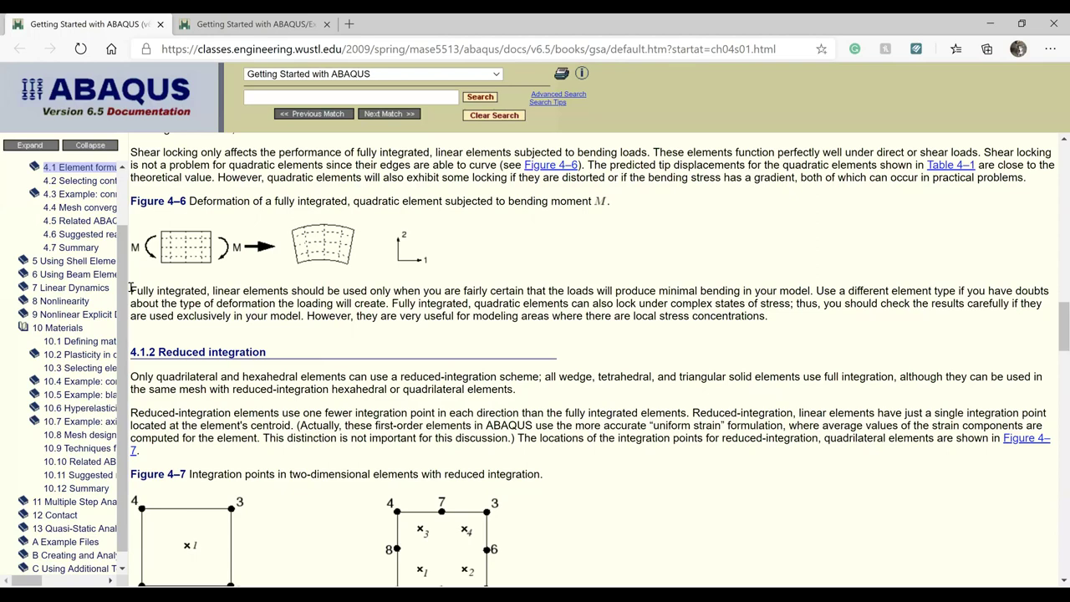
pyautogui.scroll(-1, 130, 287)
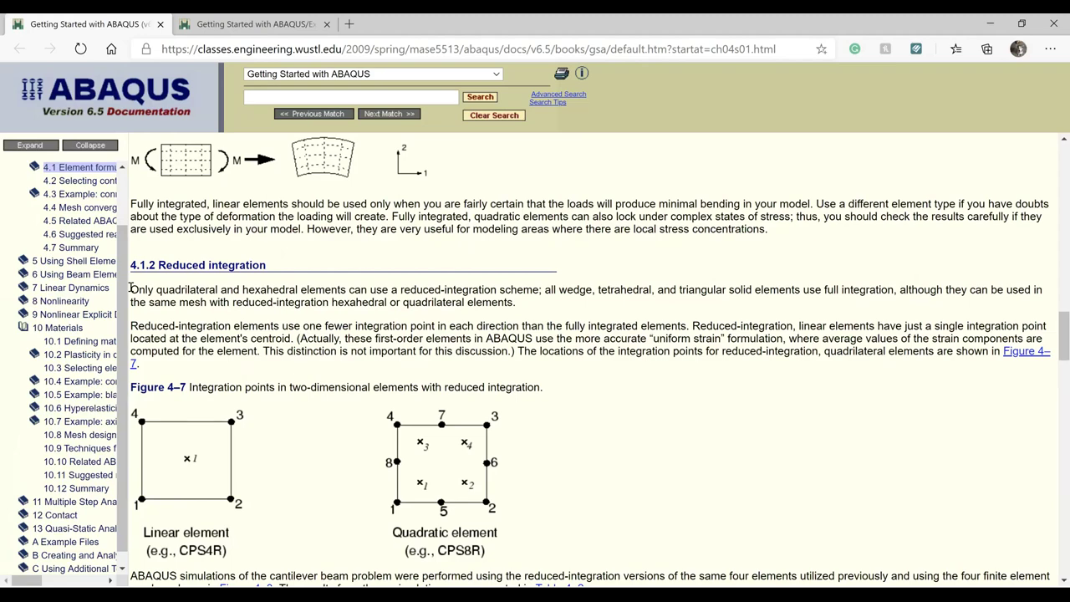
pyautogui.scroll(-1, 131, 288)
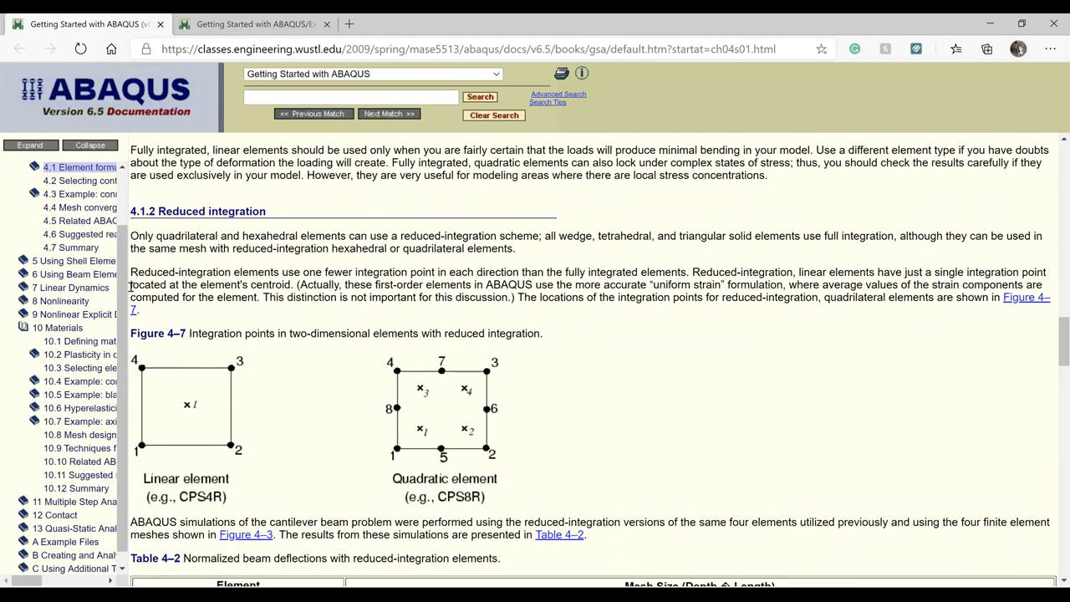
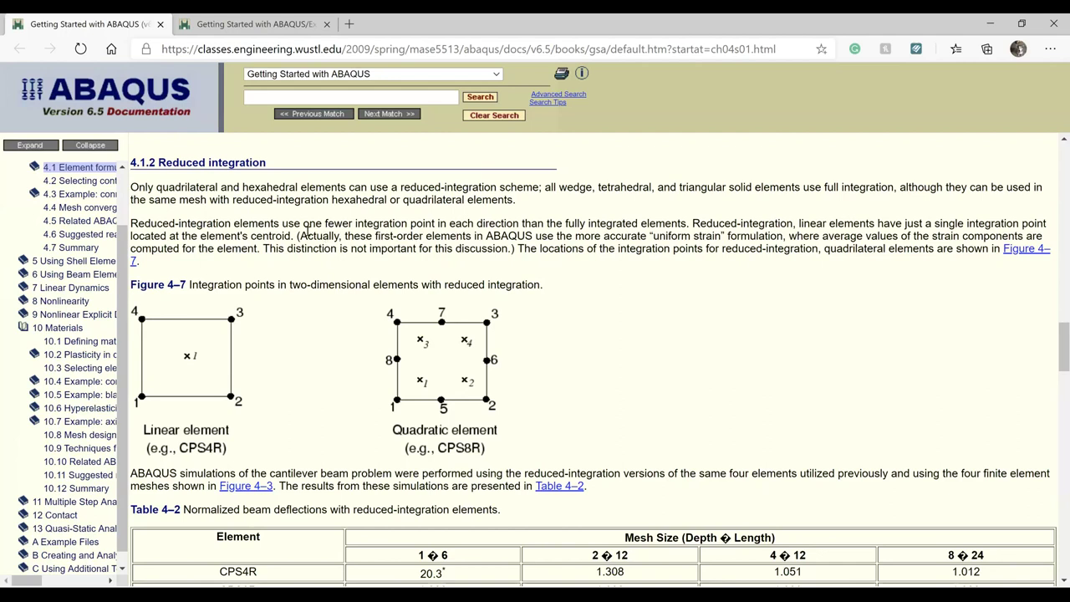
pyautogui.moveTo(301, 236); pyautogui.dragTo(504, 249)
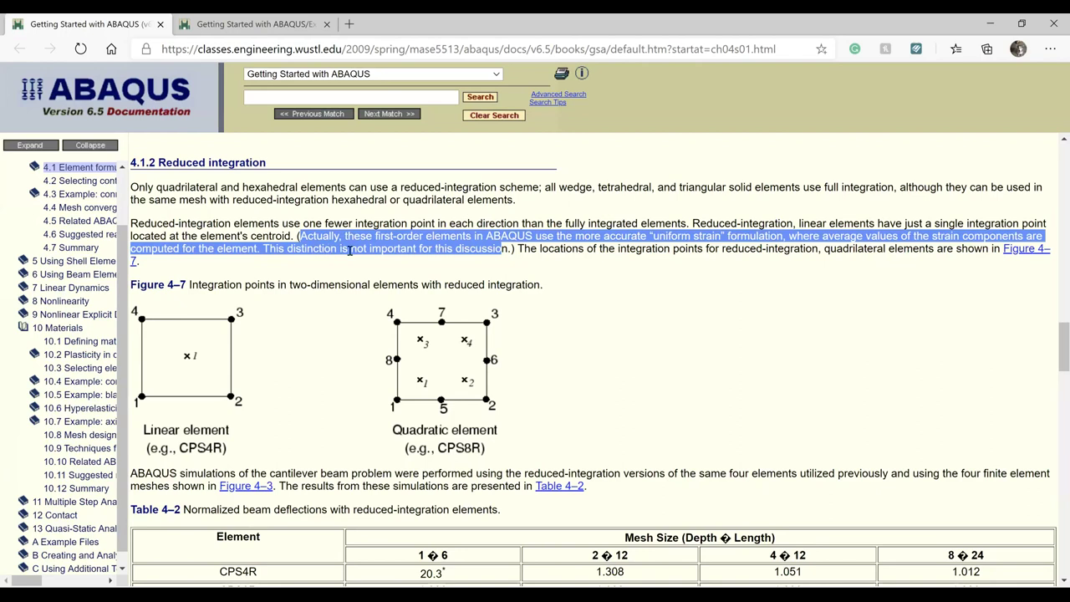
pyautogui.click(520, 250)
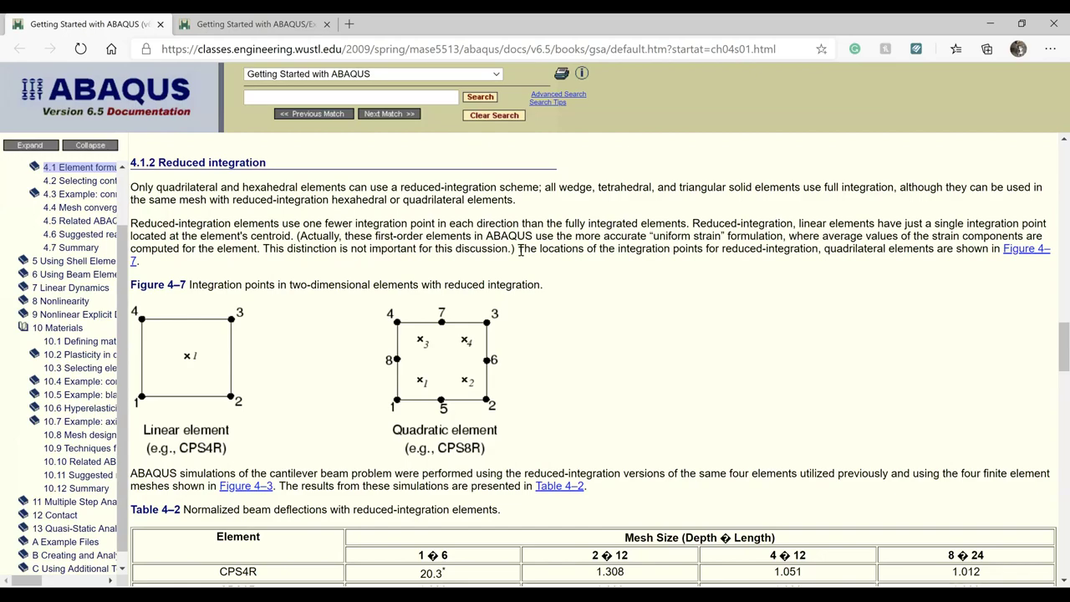
# - Examine the hourglassing discussion with Figure 4–8, and the CPS4R deflection for the coarsest mesh in Table 4–2
pyautogui.scroll(-5, 520, 250)
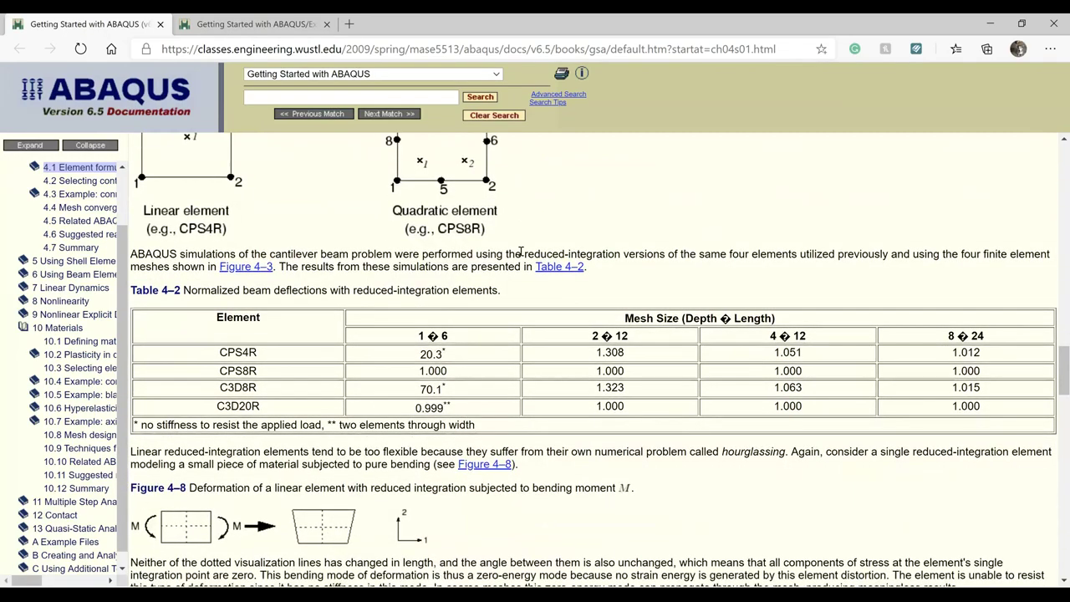
pyautogui.scroll(-4, 520, 250)
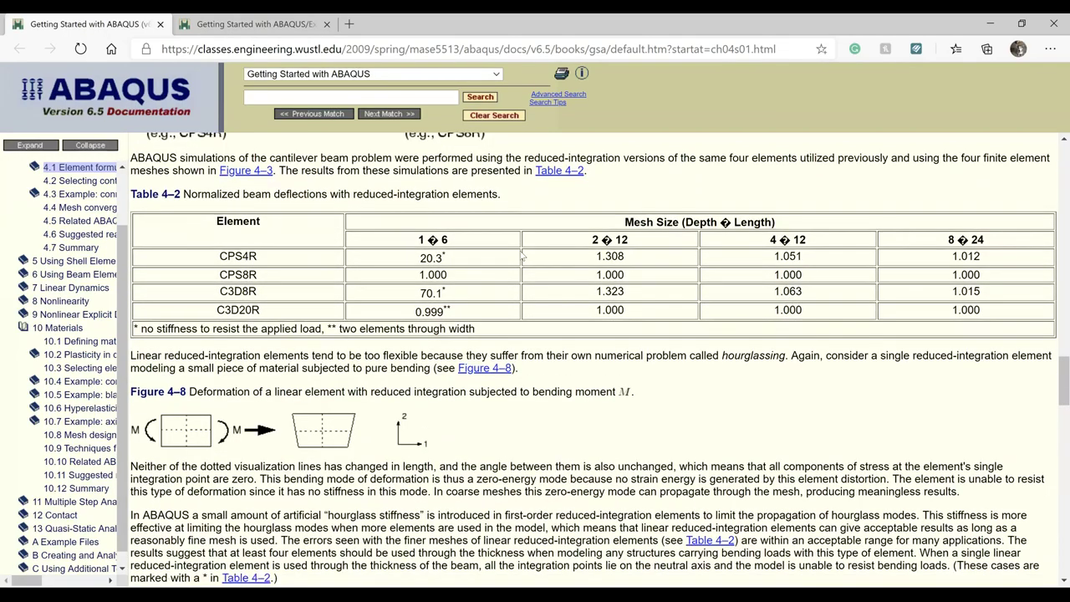
pyautogui.scroll(-1, 520, 250)
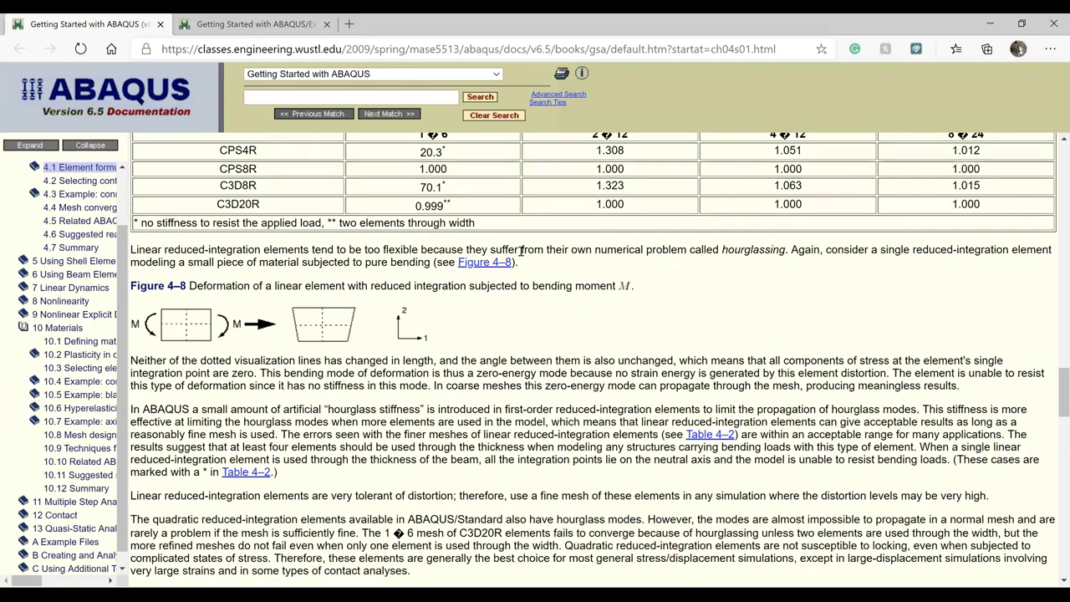
pyautogui.scroll(1, 520, 250)
pyautogui.scroll(-1, 520, 250)
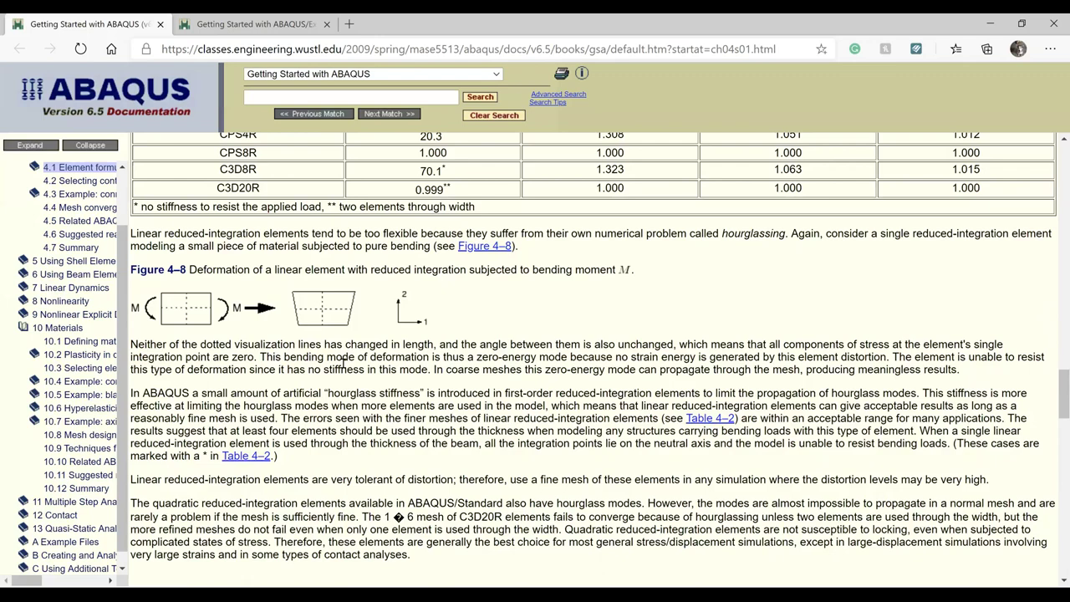
pyautogui.scroll(2, 341, 361)
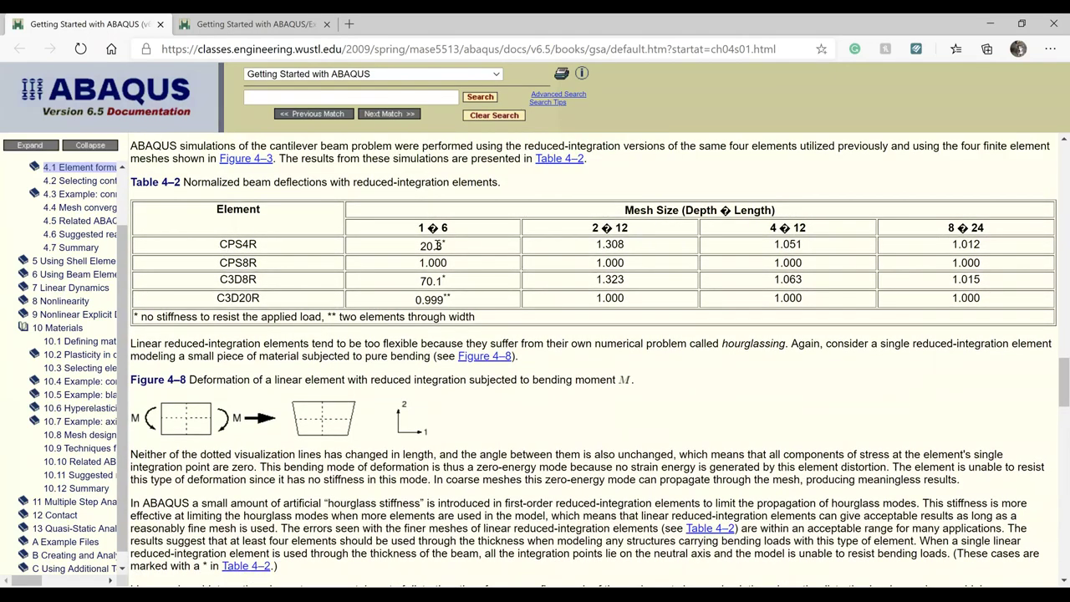
pyautogui.moveTo(451, 249); pyautogui.dragTo(421, 248)
pyautogui.click(418, 250)
pyautogui.scroll(-3, 415, 265)
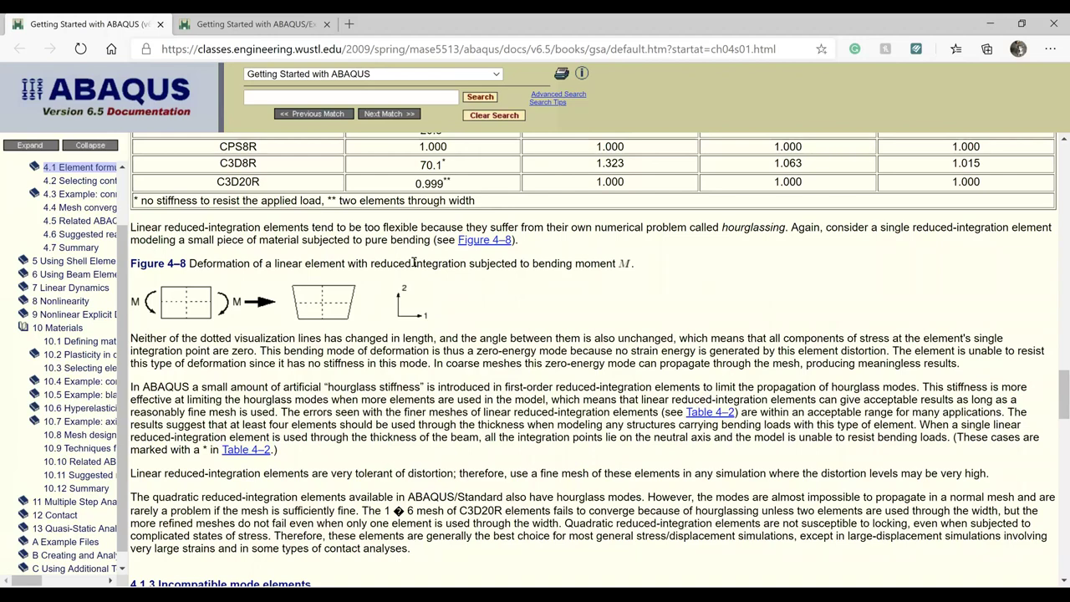
# - View the hourglassing mesh in Figure 4–15 of the ABAQUS/Explicit guide and return to section 4.1 of the first guide
pyautogui.click(231, 19)
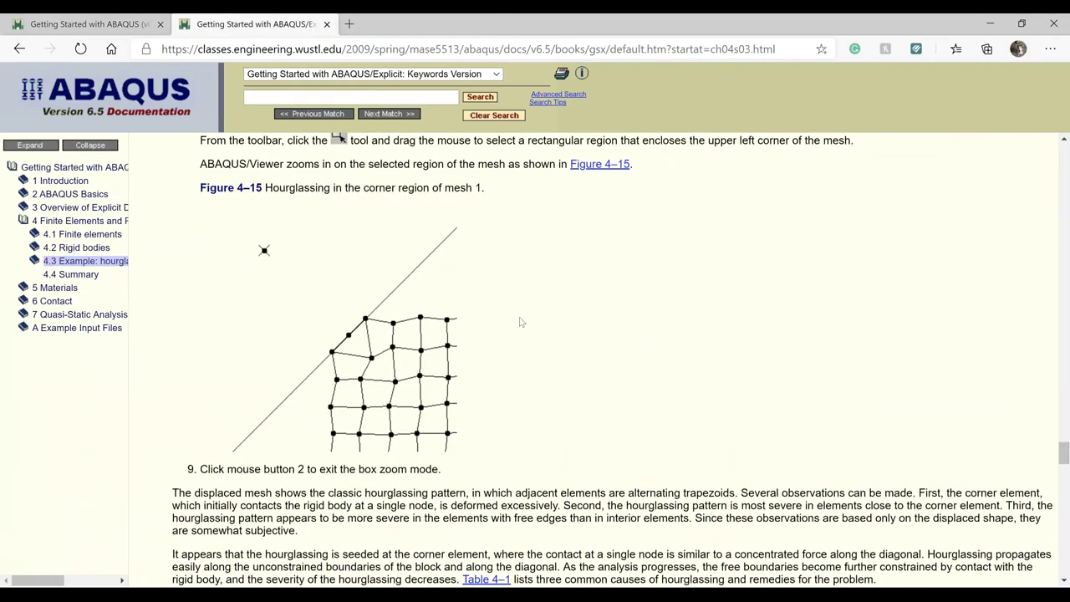
pyautogui.scroll(-1, 519, 321)
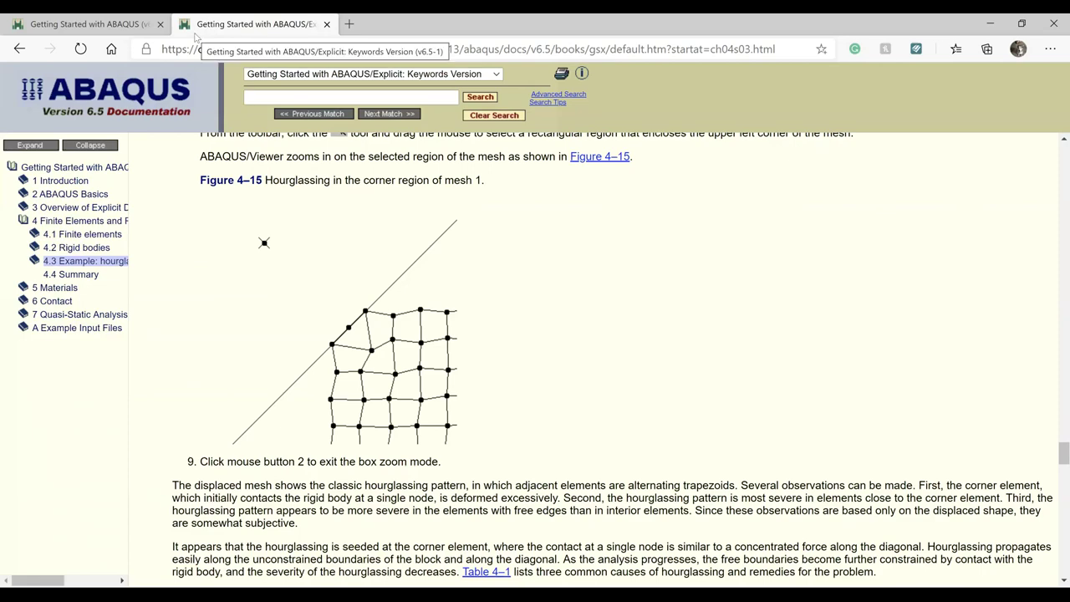
pyautogui.click(127, 18)
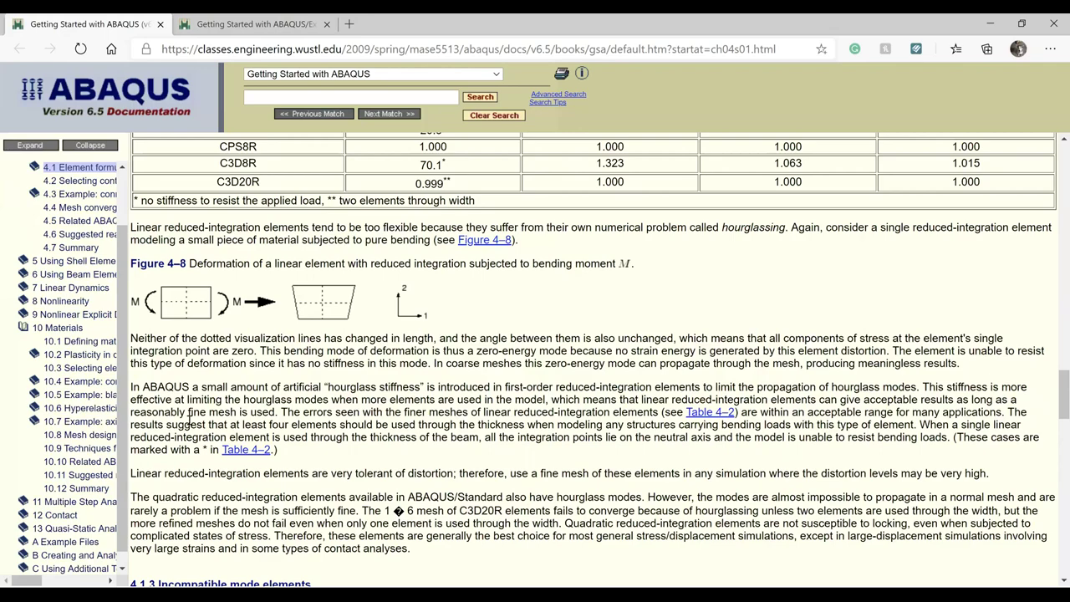
# - Read the hourglass stiffness paragraphs and section 4.1.3 Incompatible mode elements, including Figures 4–9 to 4–11
pyautogui.scroll(-3, 190, 418)
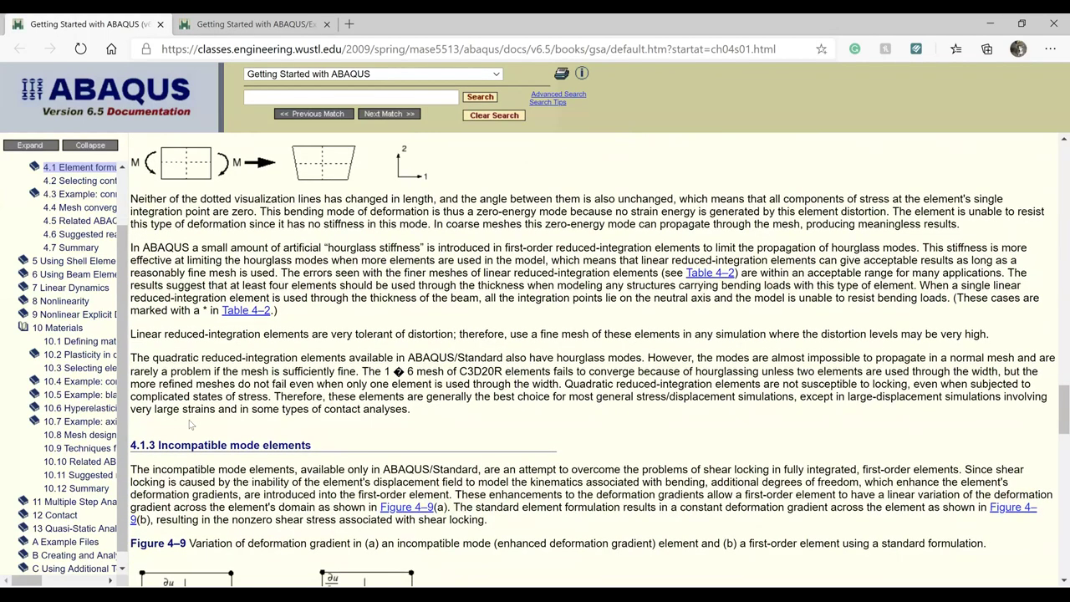
pyautogui.scroll(1, 189, 425)
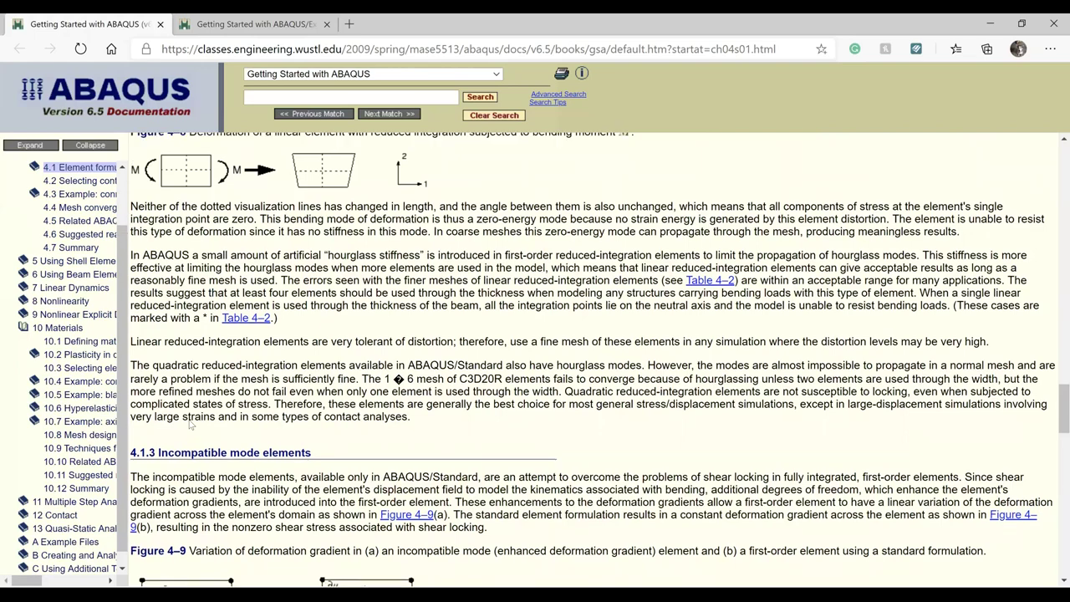
pyautogui.scroll(-1, 189, 420)
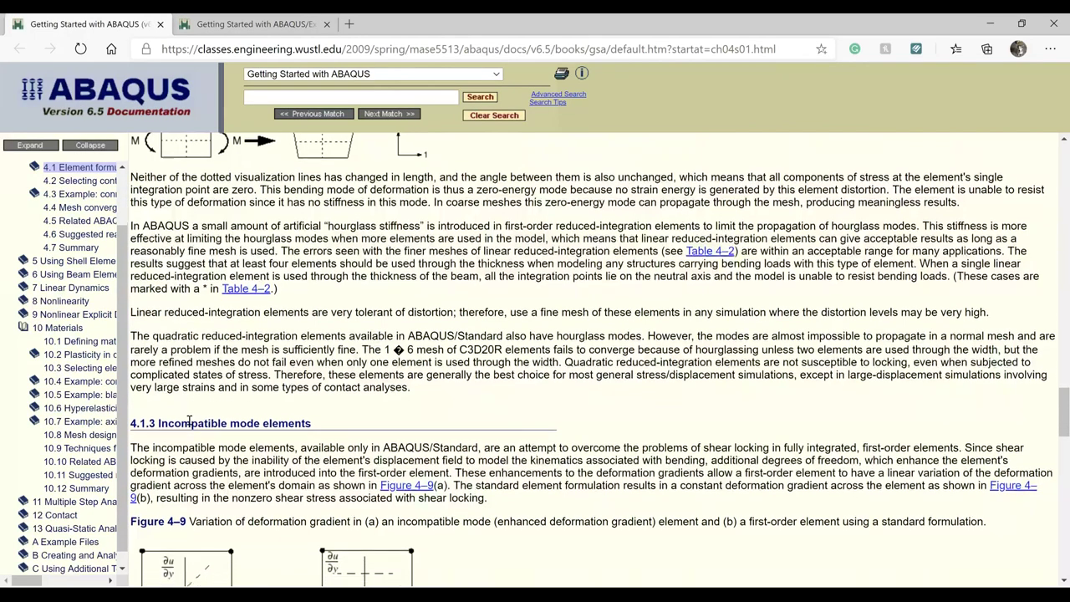
pyautogui.scroll(-5, 189, 419)
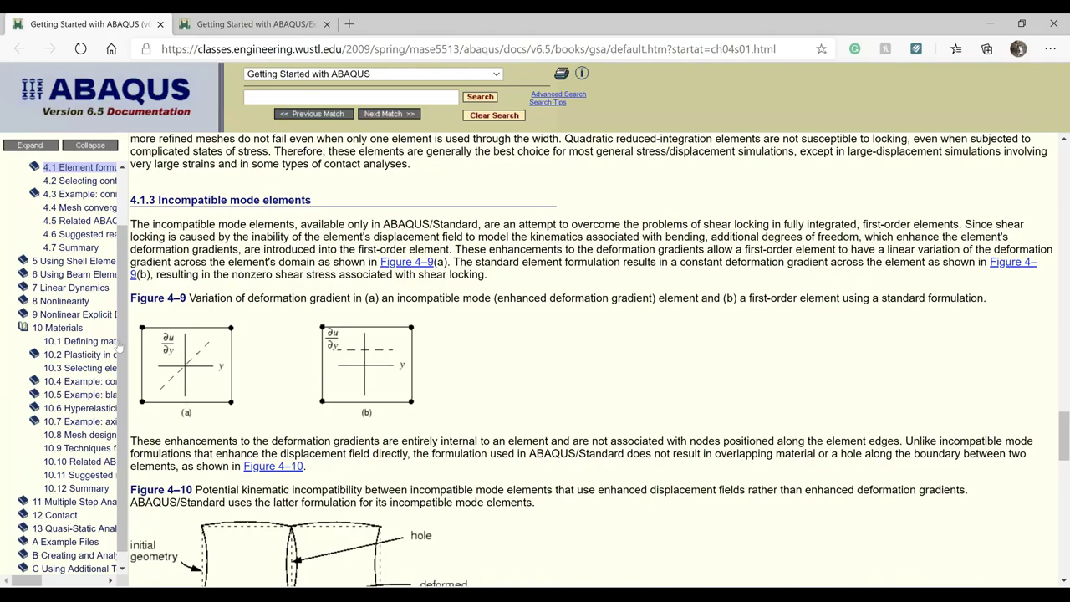
pyautogui.scroll(-1, 494, 417)
pyautogui.scroll(-4, 494, 417)
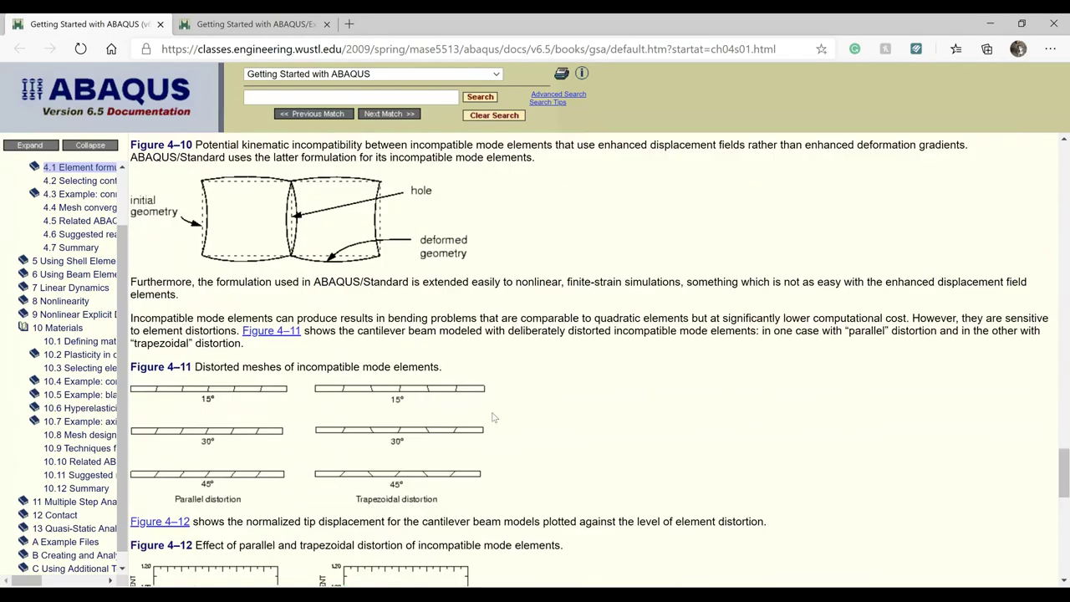
pyautogui.scroll(2, 494, 417)
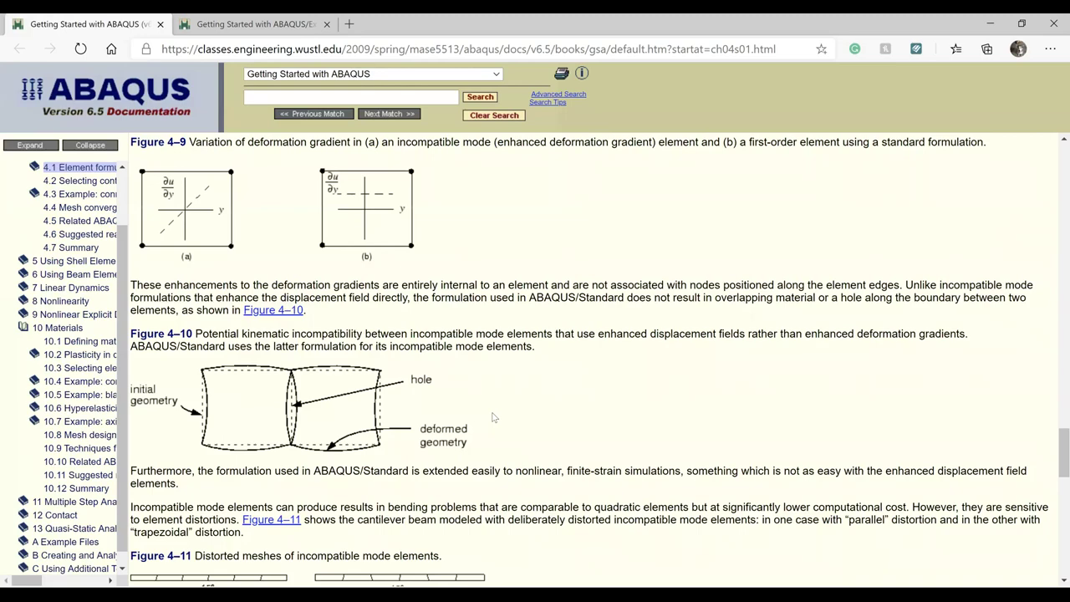
pyautogui.scroll(1, 493, 417)
pyautogui.scroll(2, 493, 417)
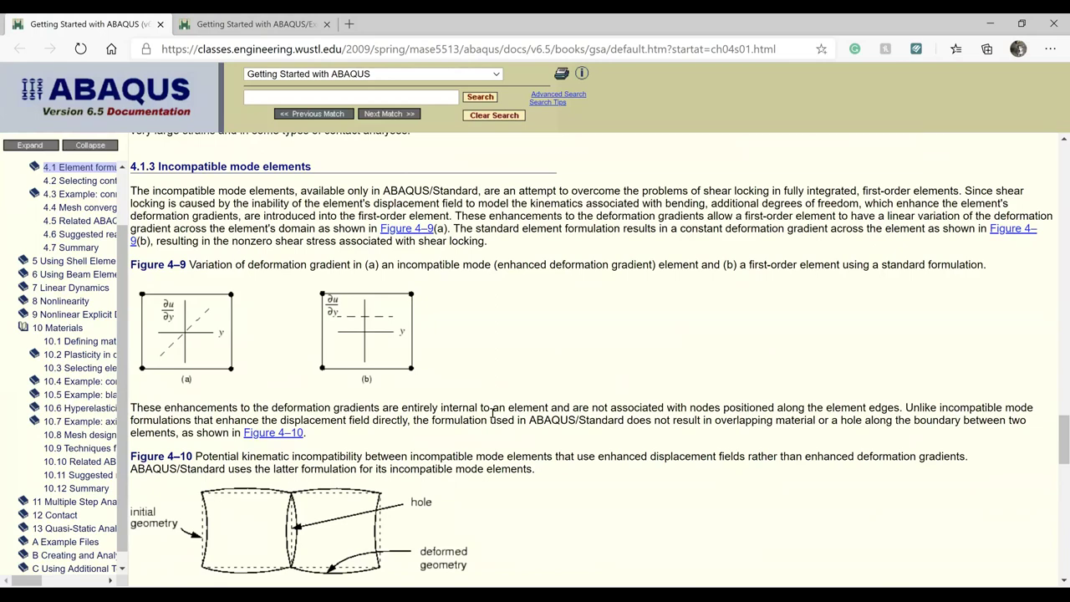
# - Revisit the quadratic reduced-integration elements in Table 4–2 and reread their hourglass mode discussion above section 4.1.3
pyautogui.scroll(10, 493, 411)
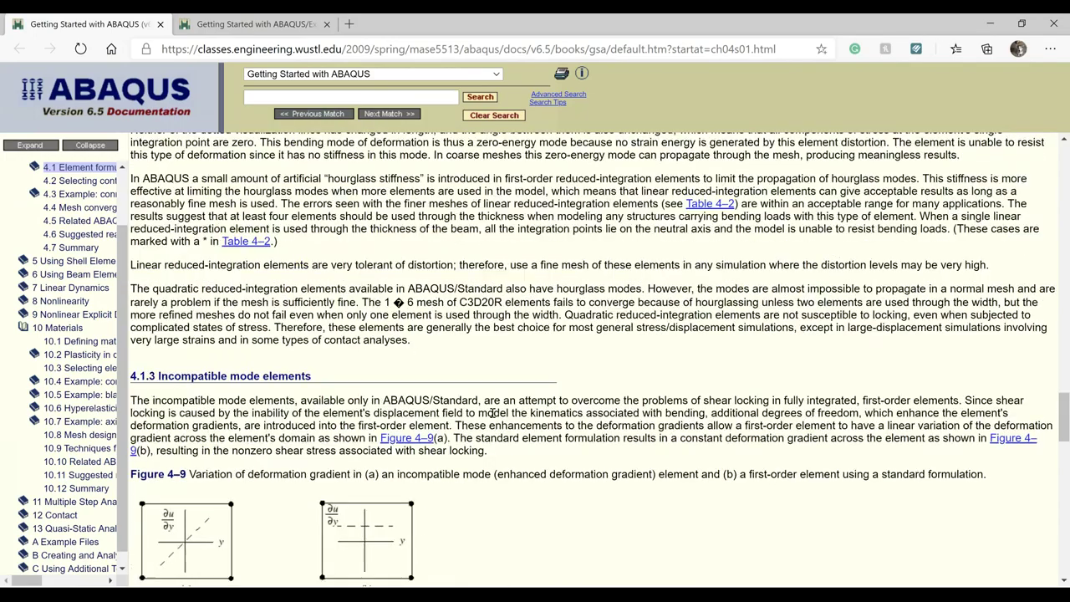
pyautogui.scroll(-1, 493, 418)
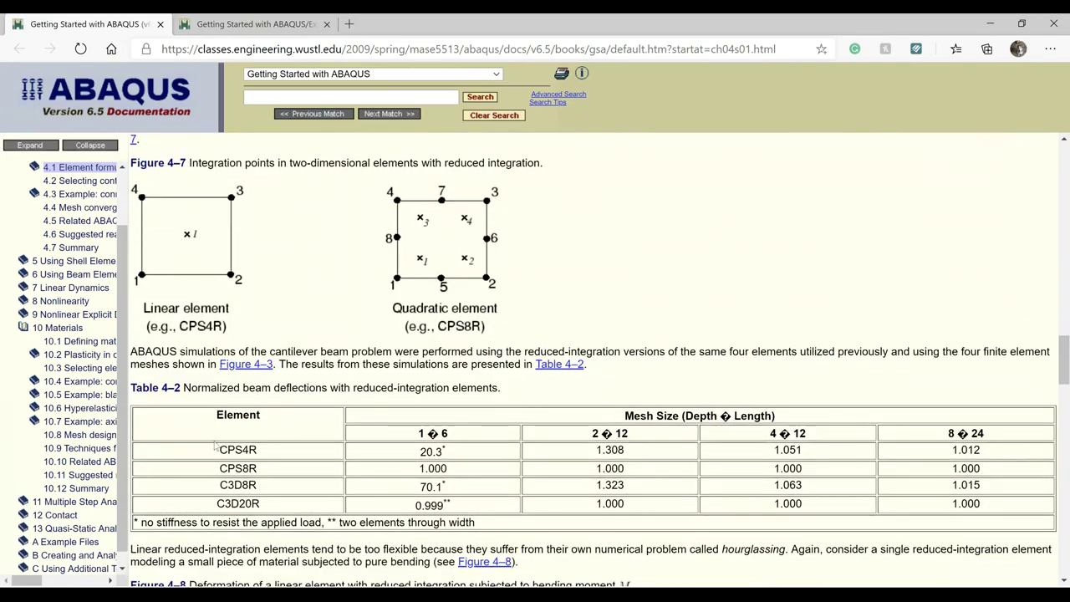
pyautogui.moveTo(261, 502); pyautogui.dragTo(219, 469)
pyautogui.click(219, 470)
pyautogui.scroll(-3, 219, 470)
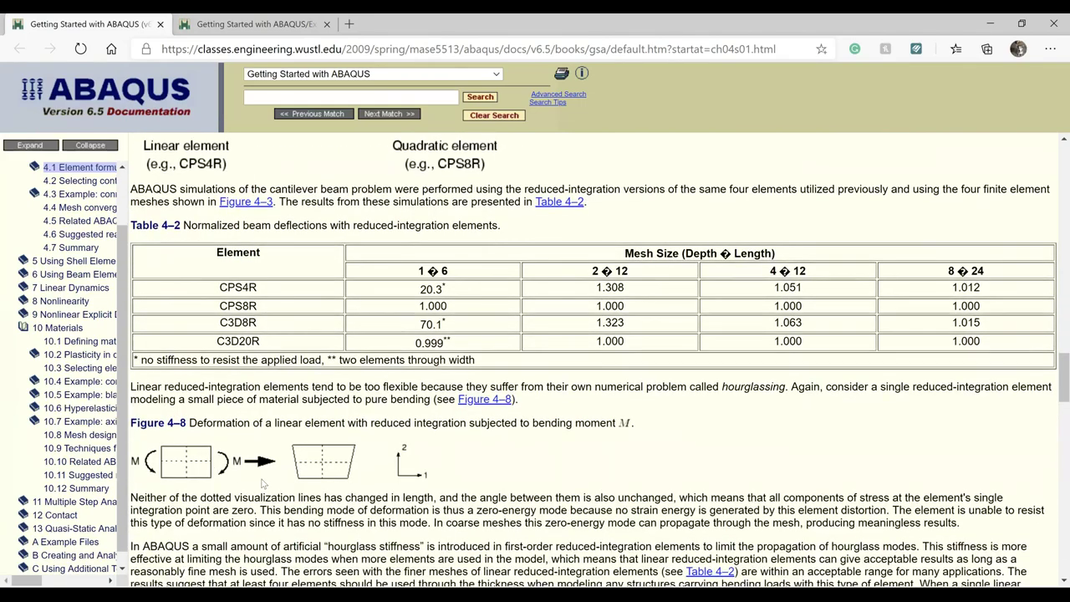
pyautogui.scroll(-5, 264, 483)
pyautogui.scroll(2, 263, 481)
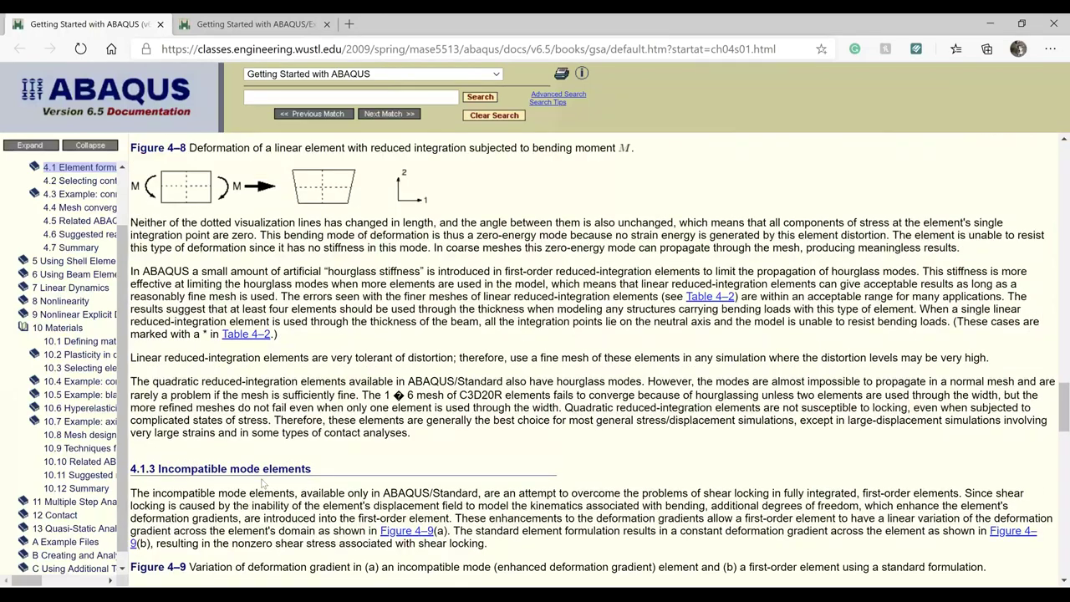
# - Review the normalized beam deflections of the reduced-integration elements across all mesh sizes in Table 4–2
pyautogui.scroll(3, 263, 480)
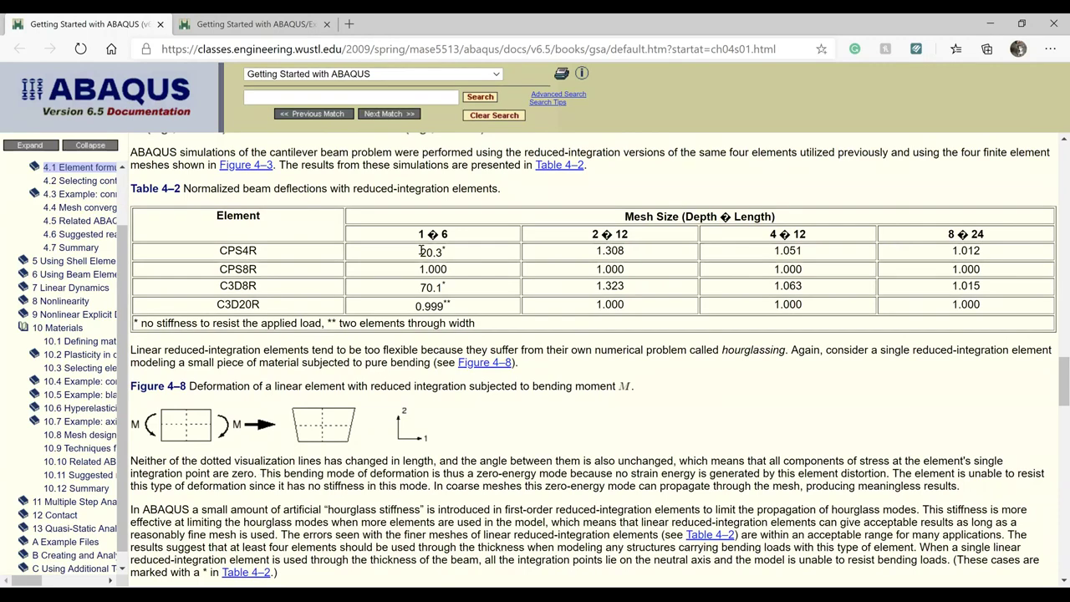
pyautogui.moveTo(423, 251); pyautogui.dragTo(985, 313)
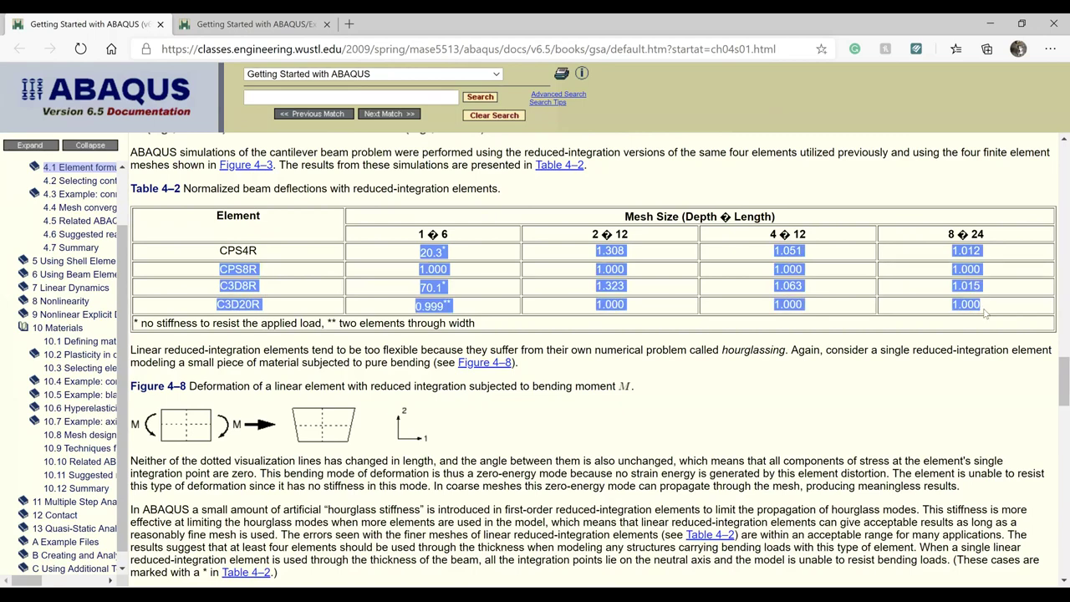
pyautogui.click(985, 313)
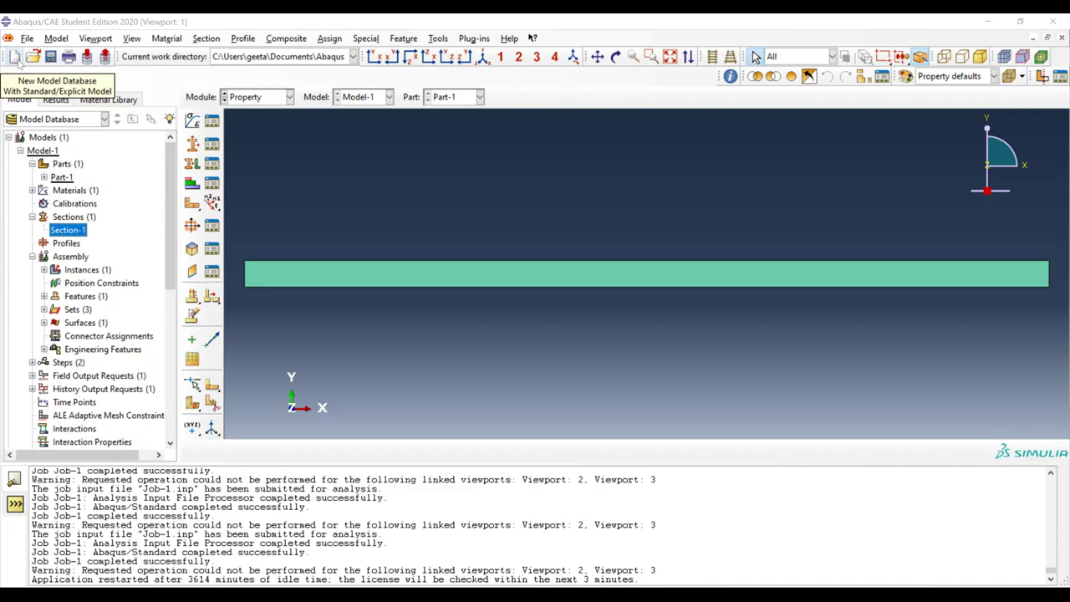
# - In Abaqus/CAE, start a new model database without saving the old one and begin a 2D planar deformable shell part with approximate size 200
pyautogui.click(16, 59)
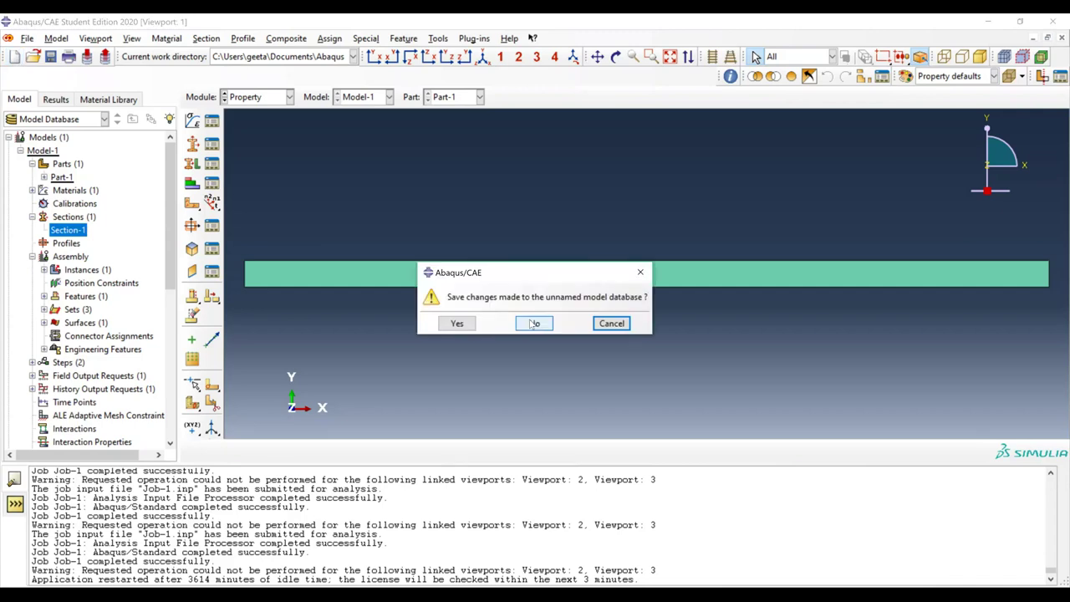
pyautogui.click(533, 324)
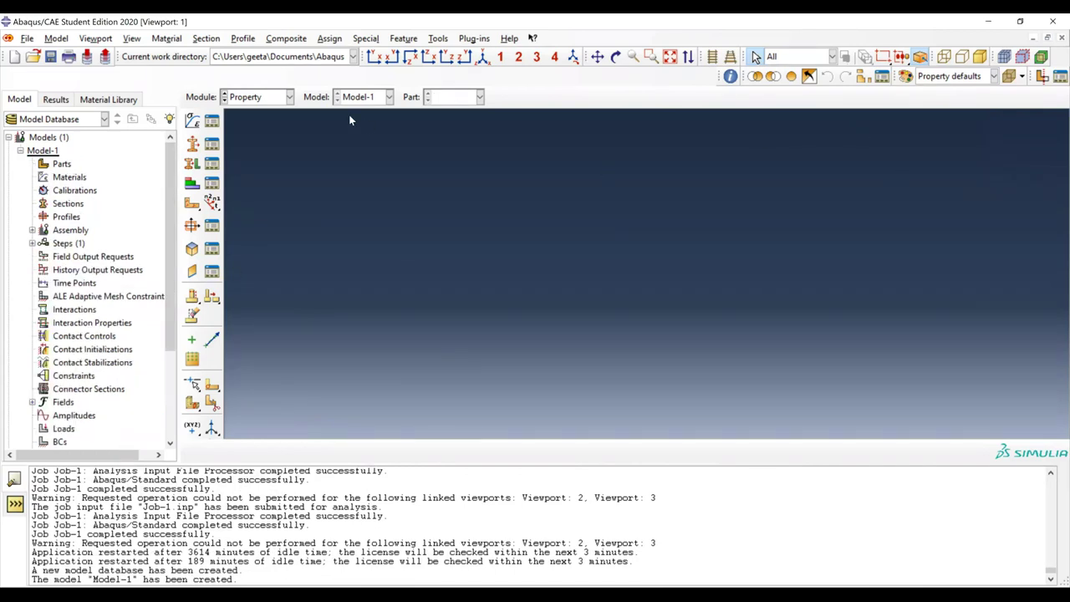
pyautogui.click(67, 169)
pyautogui.rightClick(69, 170)
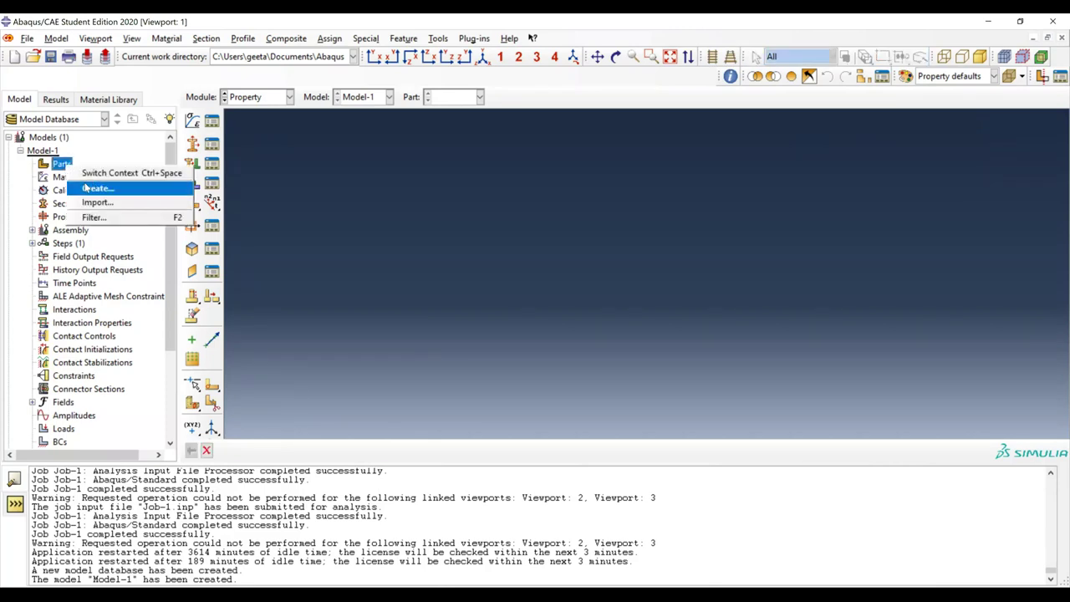
pyautogui.click(96, 188)
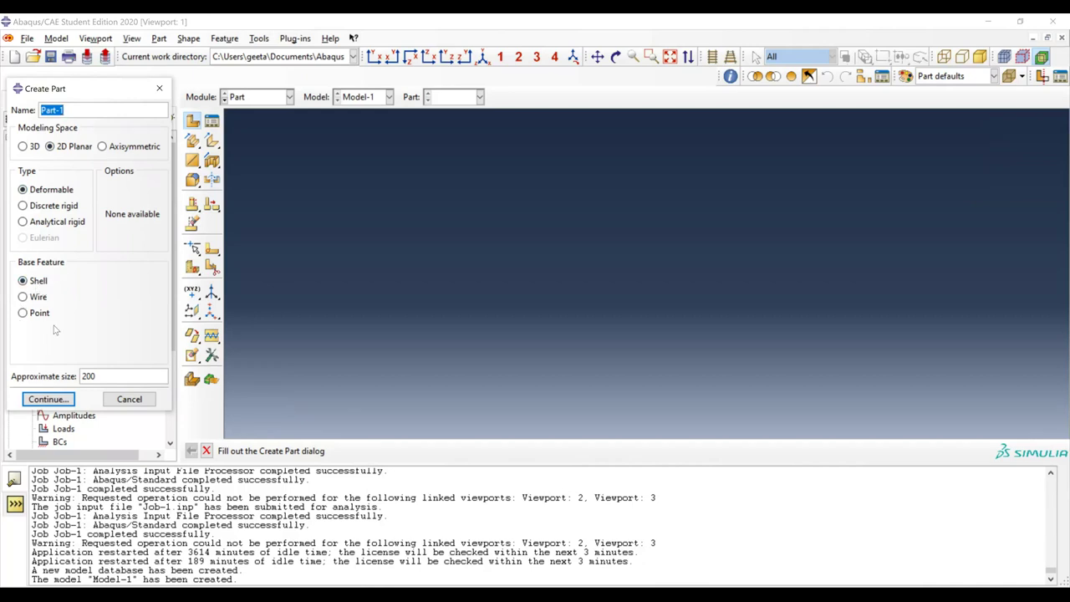
pyautogui.click(60, 401)
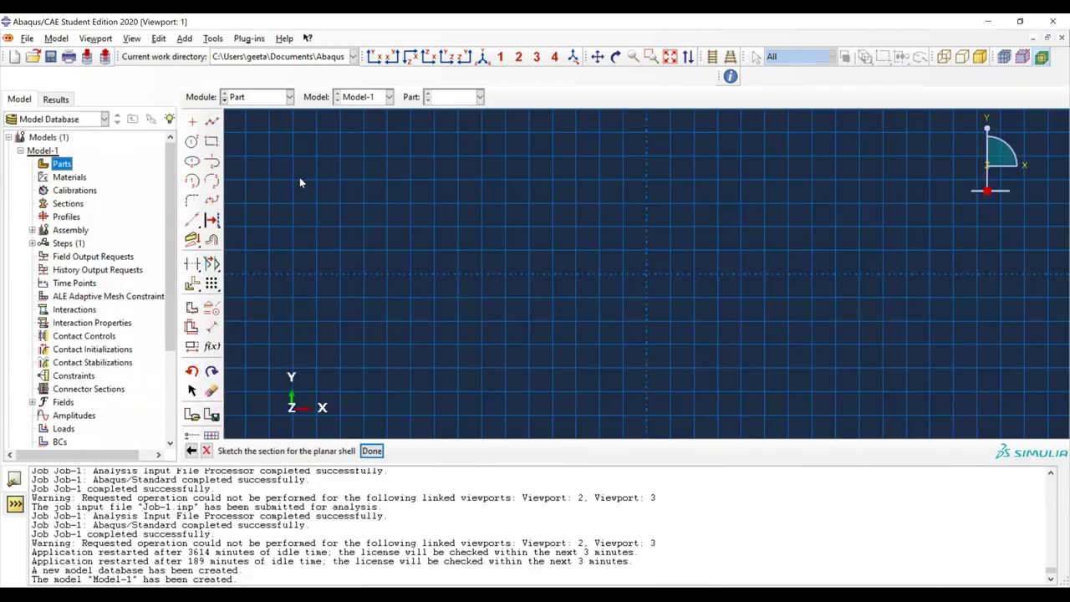
# - Sketch the beam as a rectangle from the origin to the opposite corner 150,10 and finish the part
pyautogui.click(215, 143)
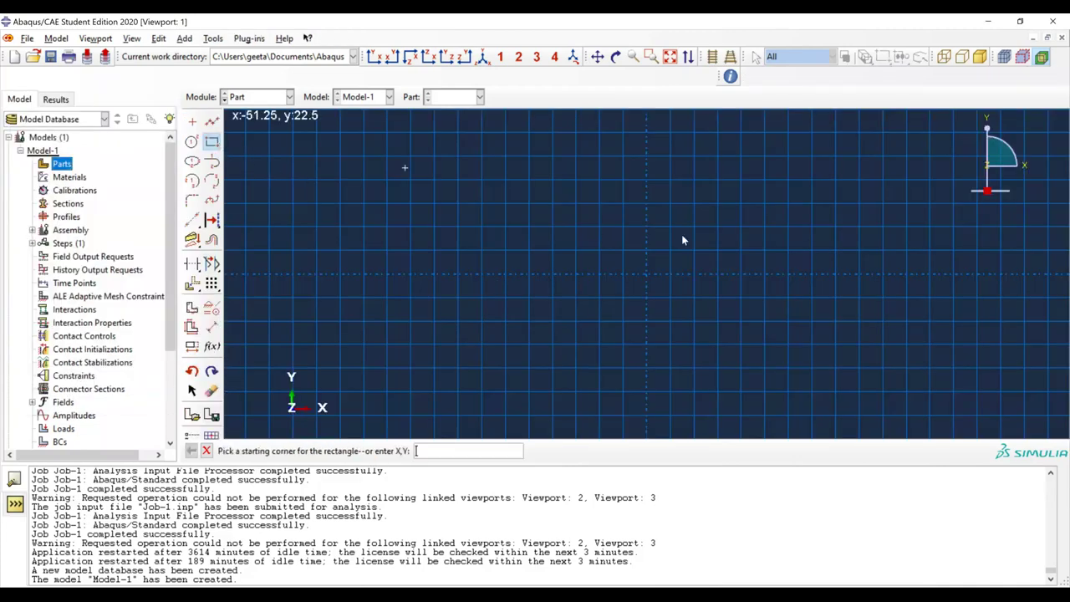
pyautogui.click(647, 275)
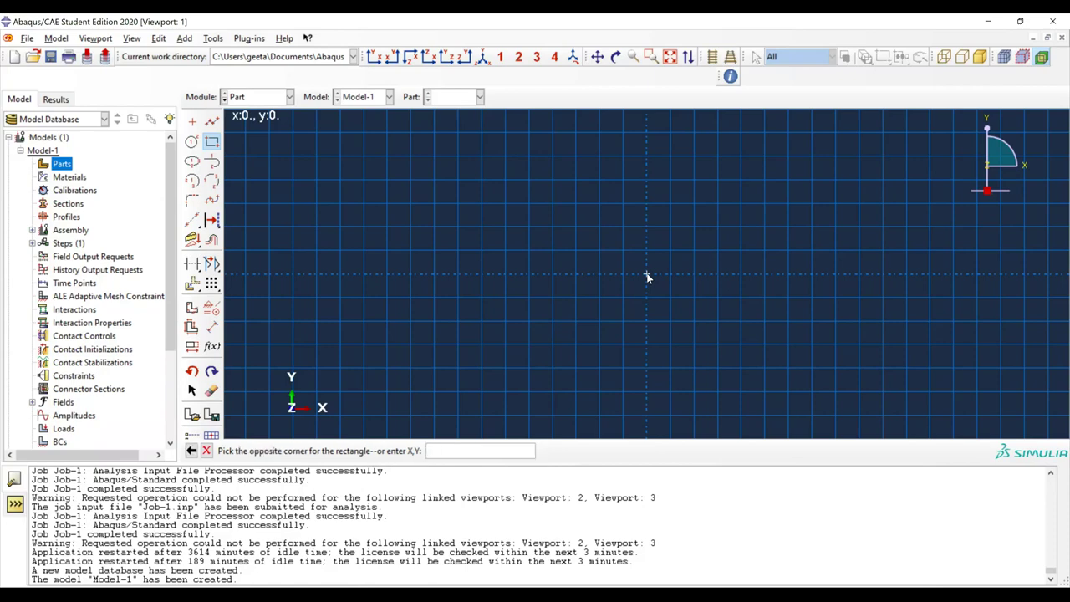
pyautogui.write('150')
pyautogui.write(',10')
pyautogui.press('Return')
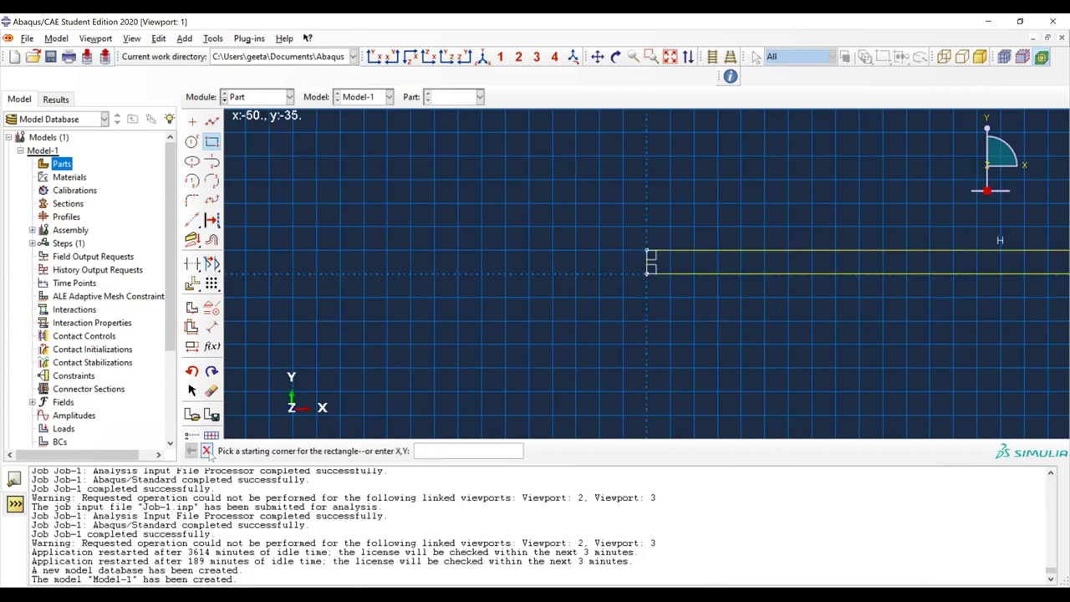
pyautogui.click(206, 452)
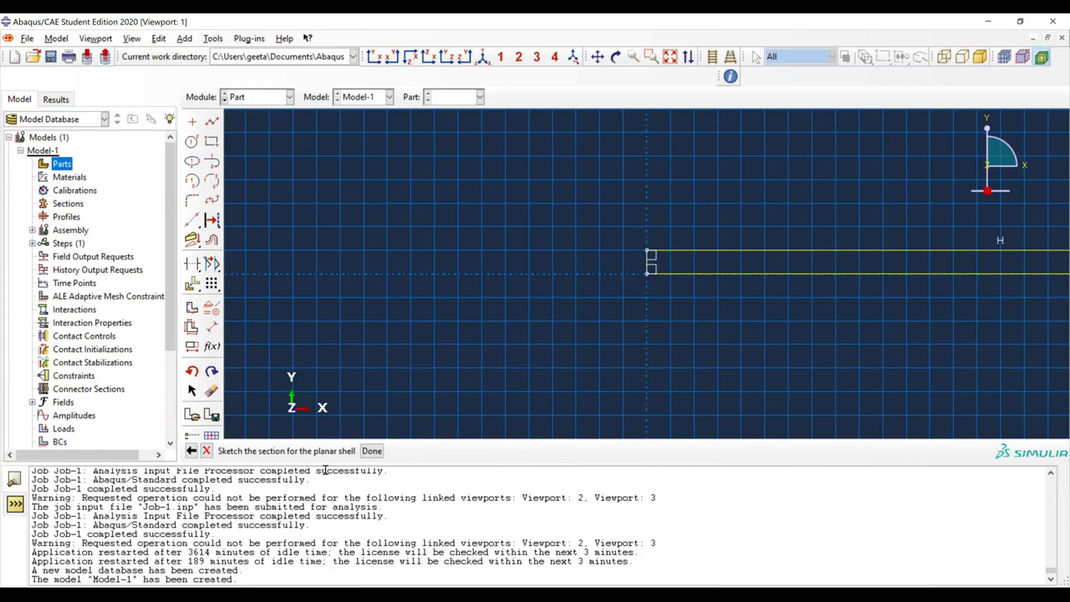
pyautogui.click(373, 450)
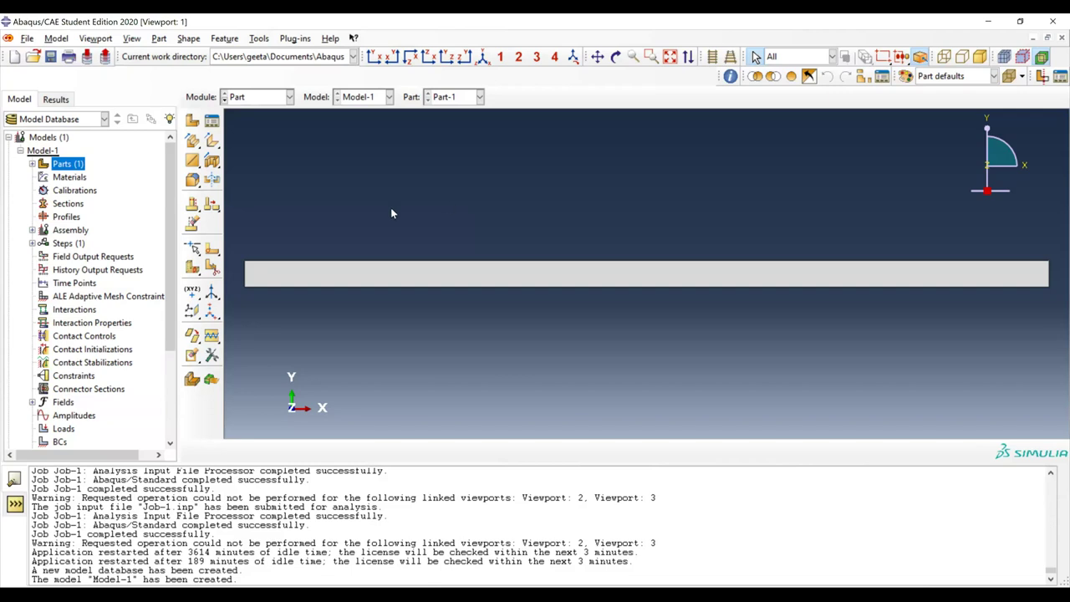
# - Create a new material and add isotropic elastic behavior to it
pyautogui.click(75, 208)
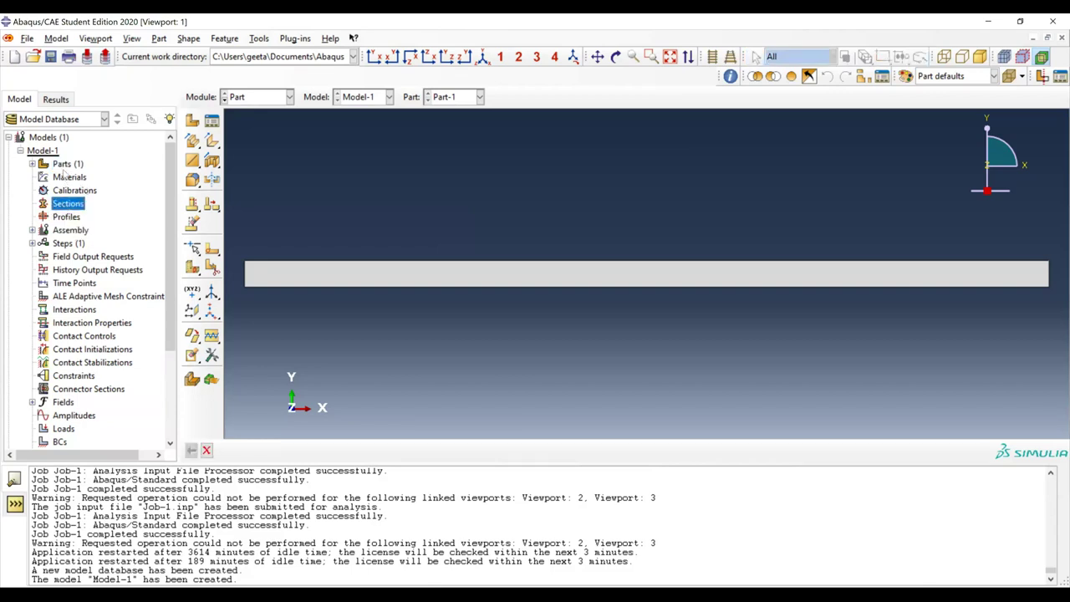
pyautogui.click(64, 168)
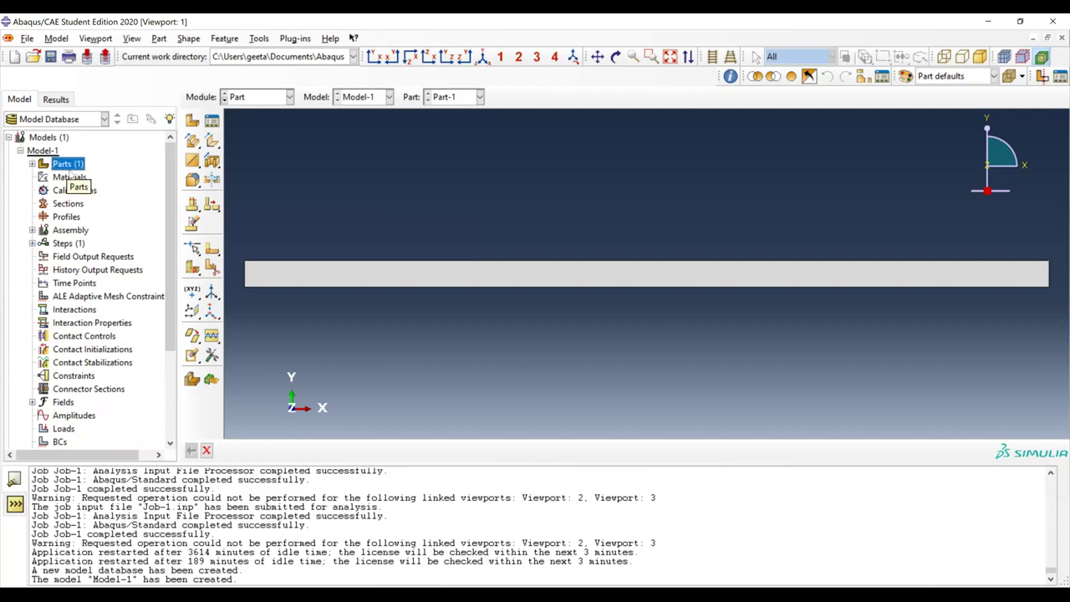
pyautogui.click(67, 178)
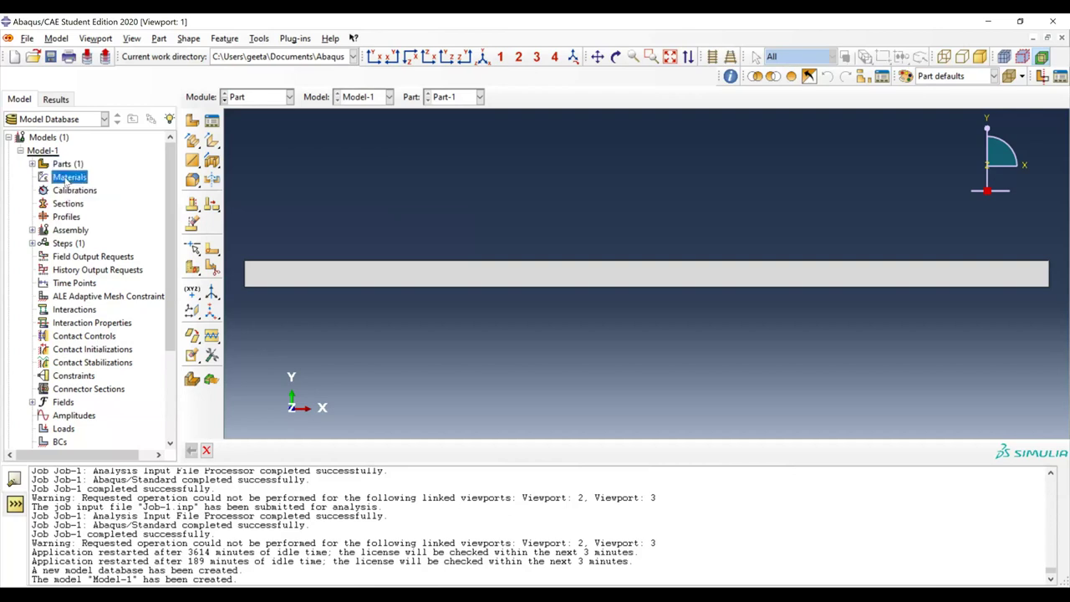
pyautogui.rightClick(67, 178)
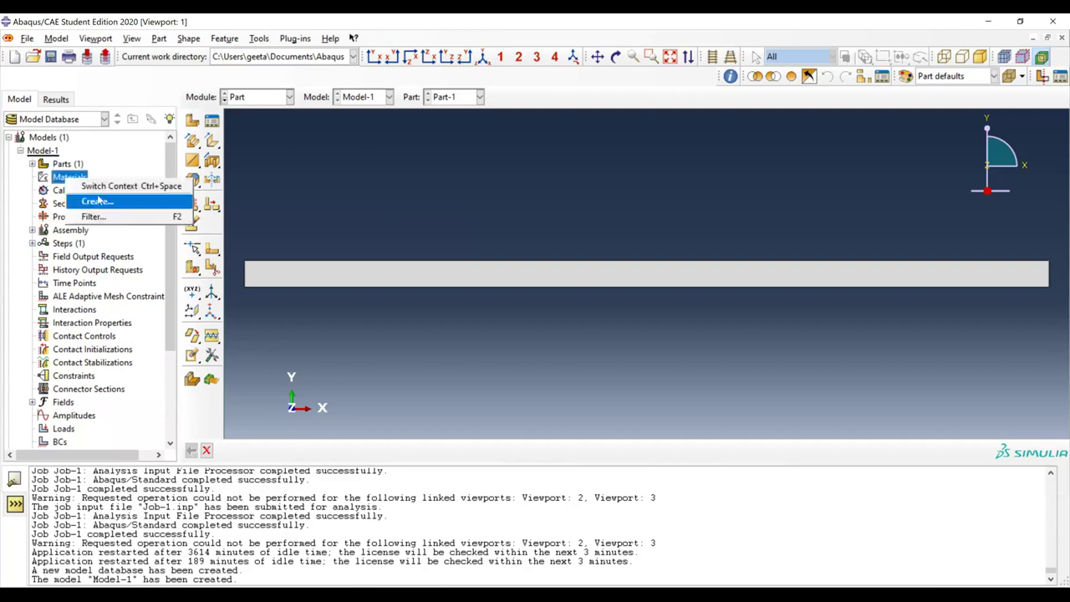
pyautogui.click(98, 203)
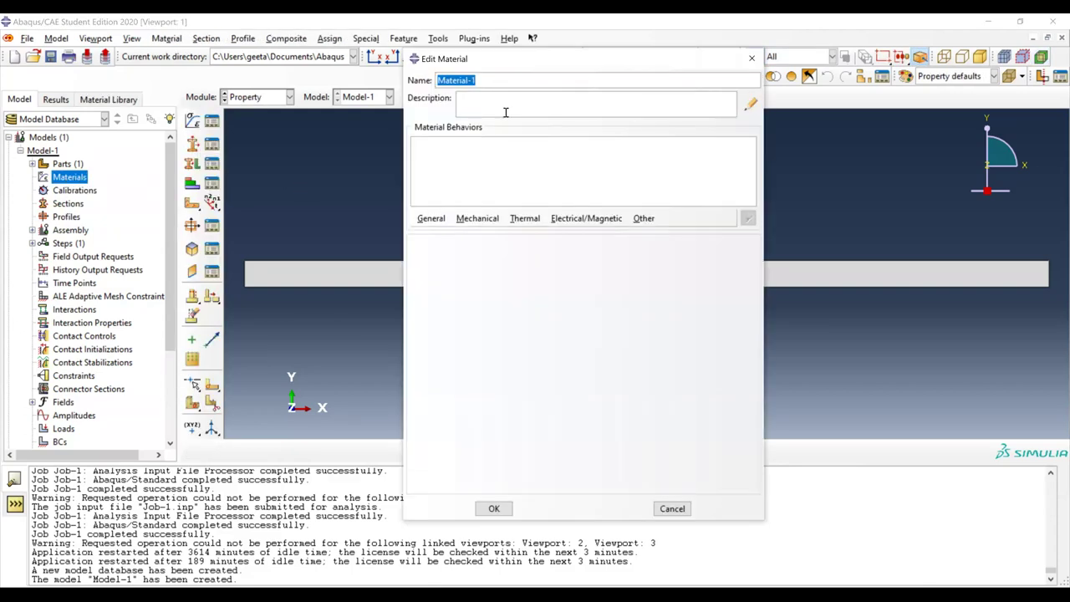
pyautogui.click(506, 112)
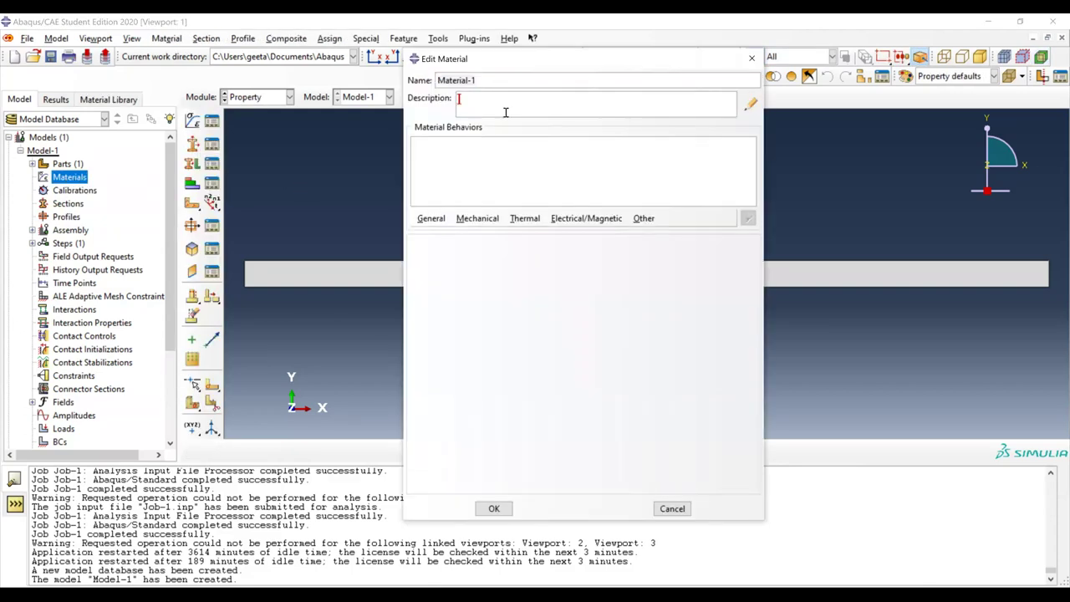
pyautogui.click(475, 216)
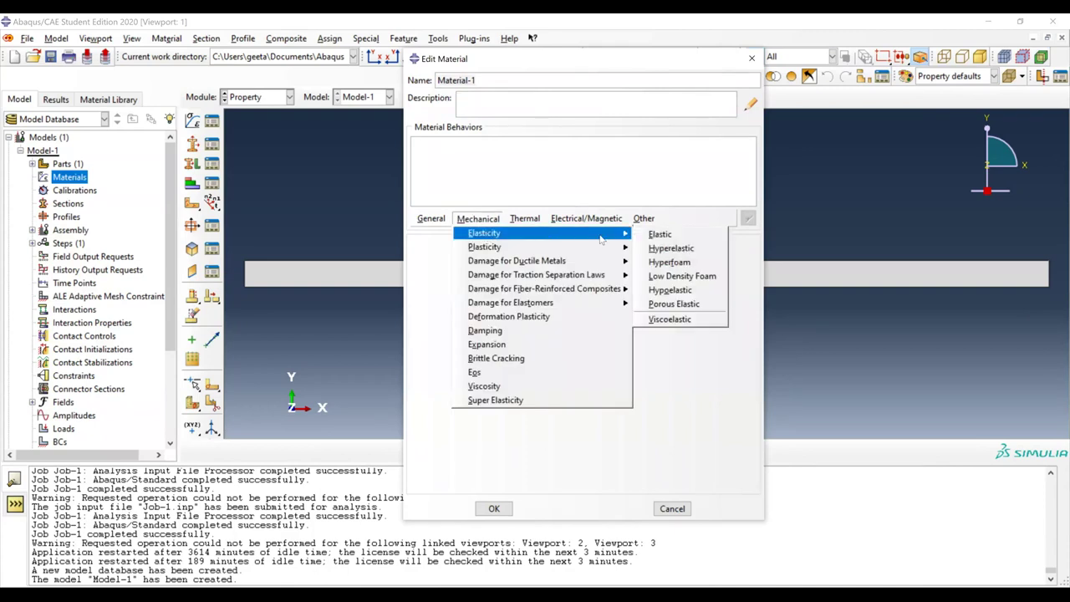
pyautogui.moveTo(627, 234)
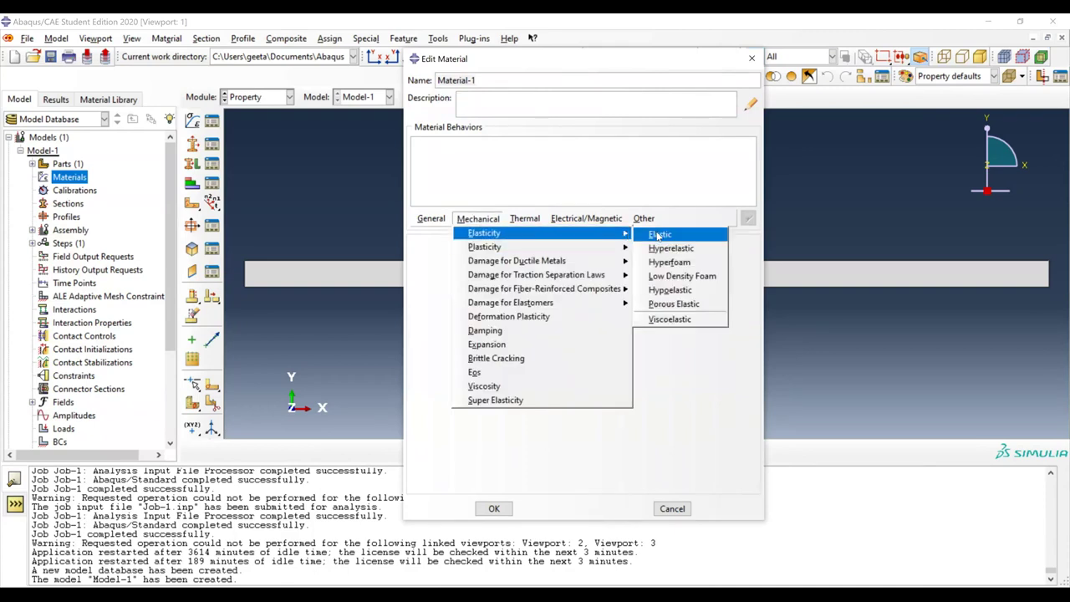
pyautogui.click(659, 234)
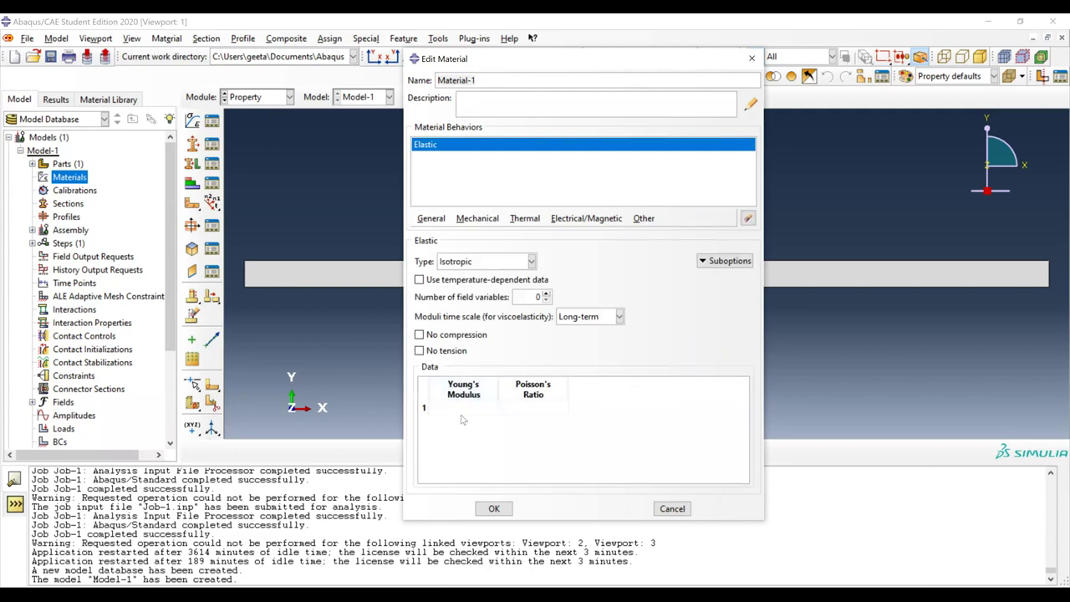
# - Define the material's Young's modulus as 70000 and its Poisson's ratio as 0, and save the material
pyautogui.click(465, 409)
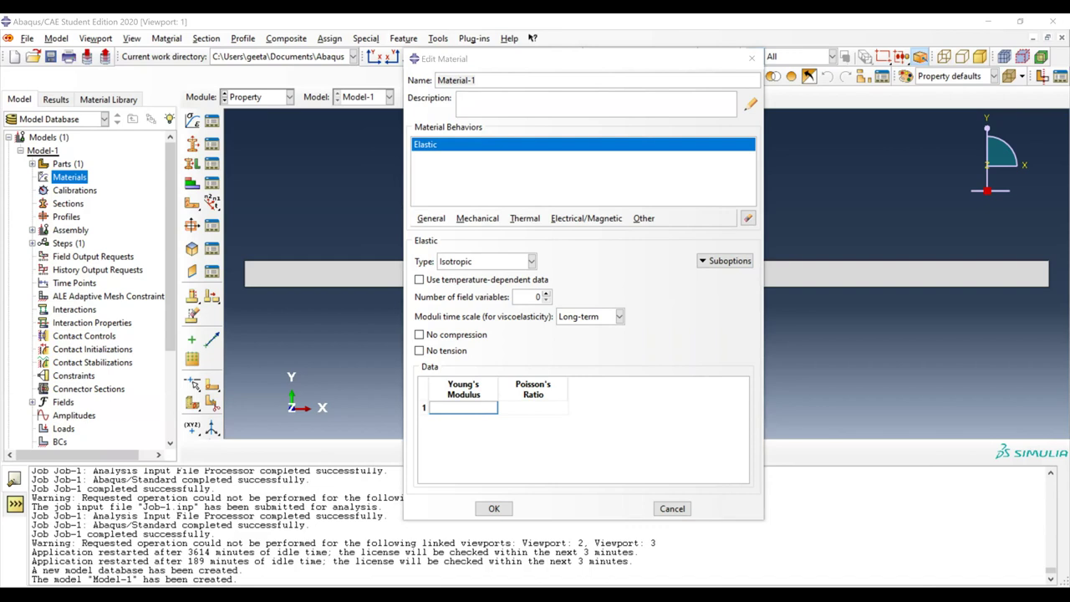
pyautogui.click(645, 335)
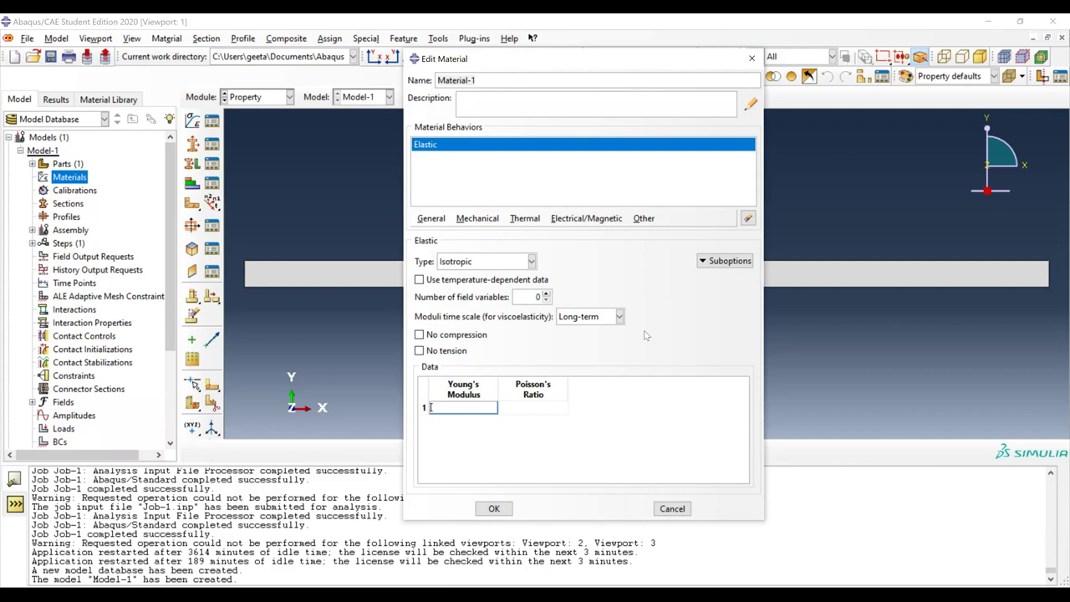
pyautogui.write('70000')
pyautogui.click(540, 406)
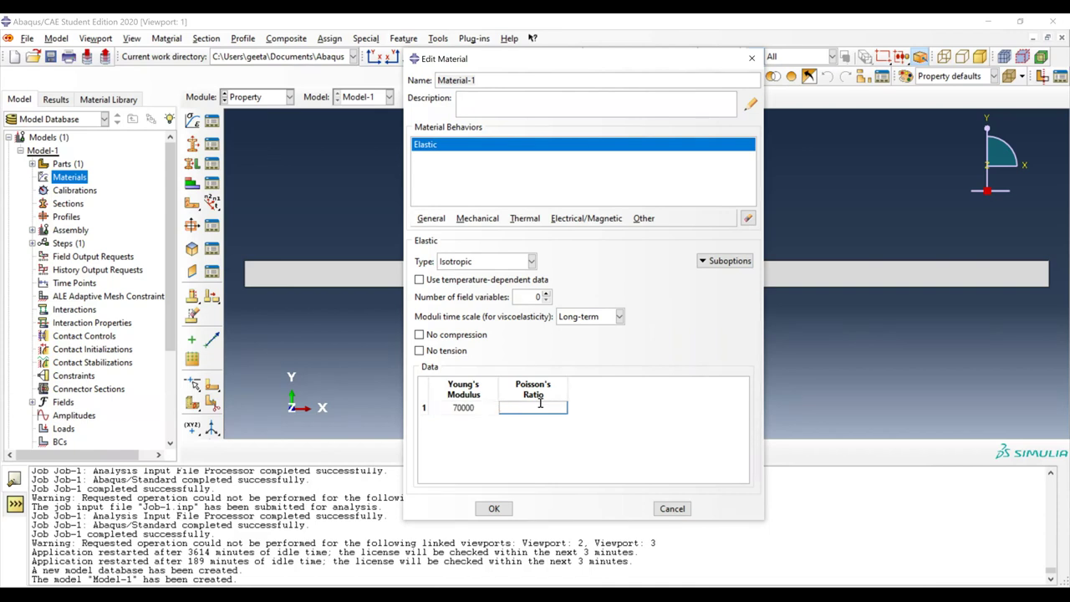
pyautogui.write('0')
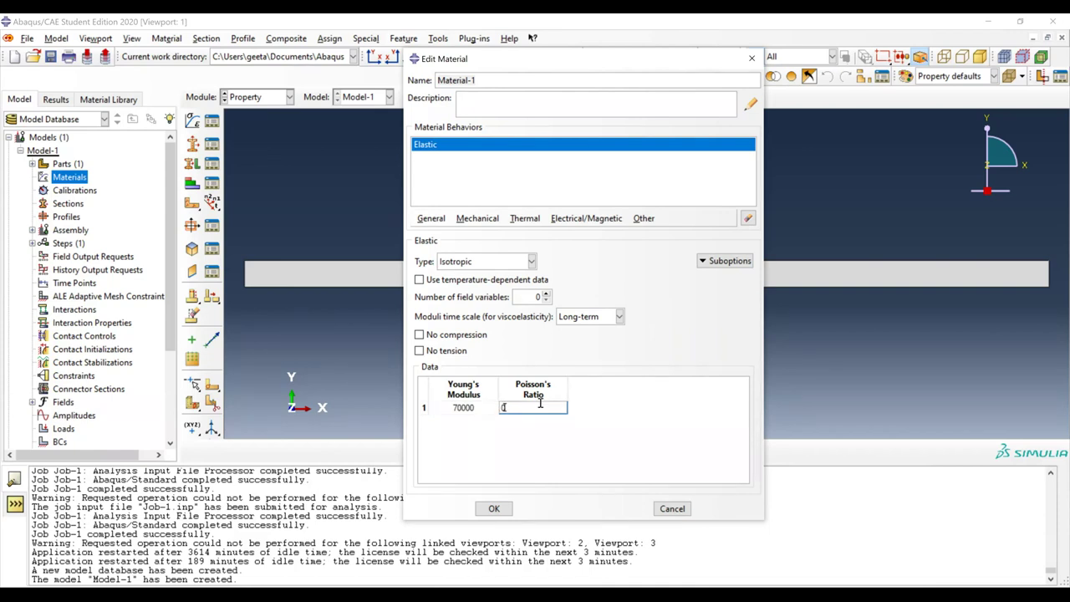
pyautogui.click(494, 512)
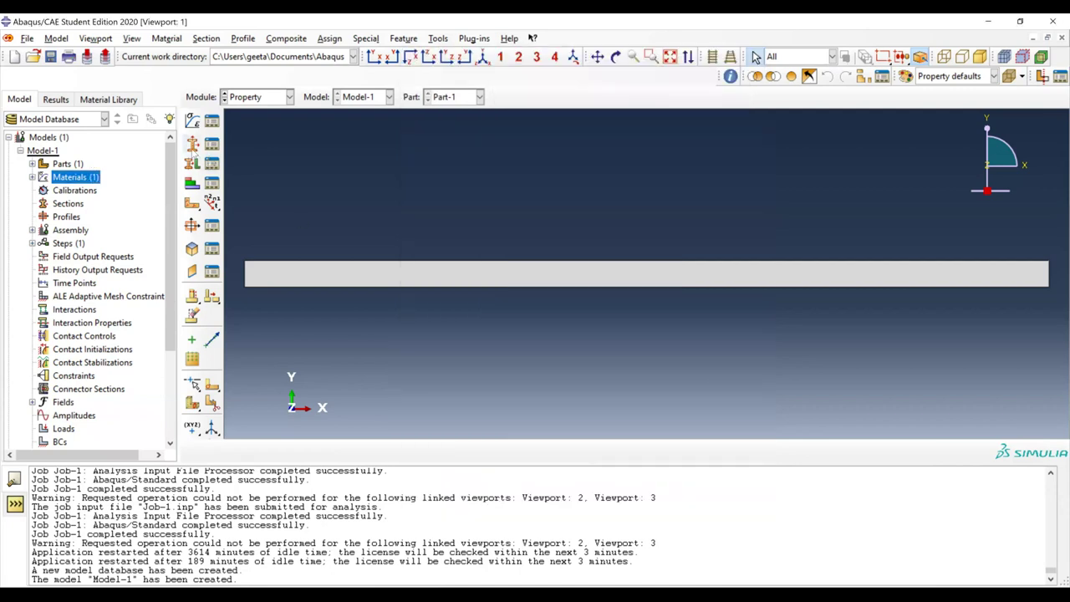
# - Create a solid homogeneous section using Material-1 with a plane stress/strain thickness of 2.5
pyautogui.click(193, 149)
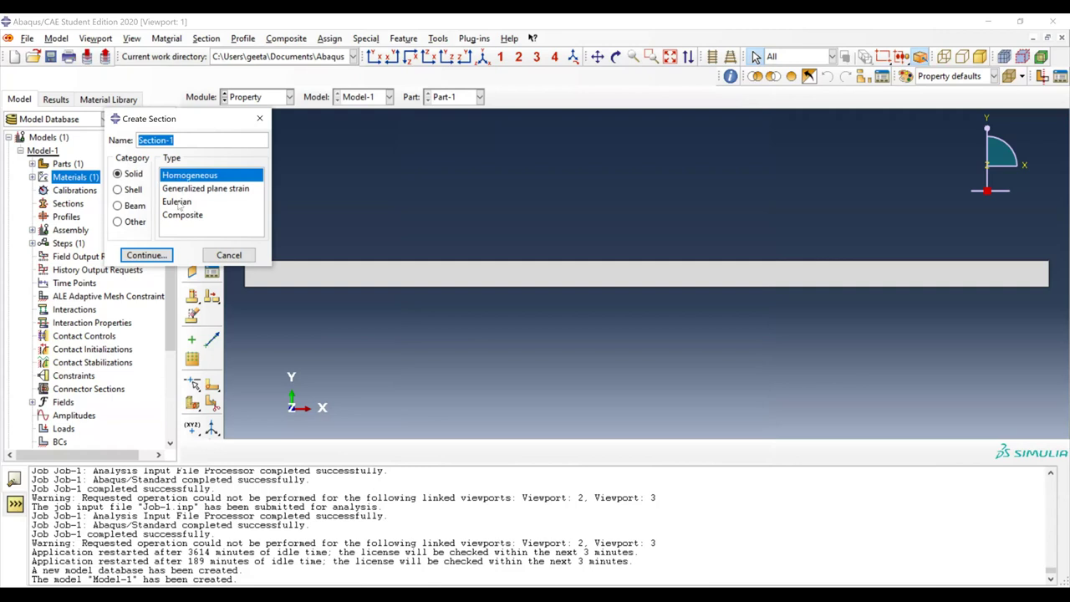
pyautogui.click(143, 257)
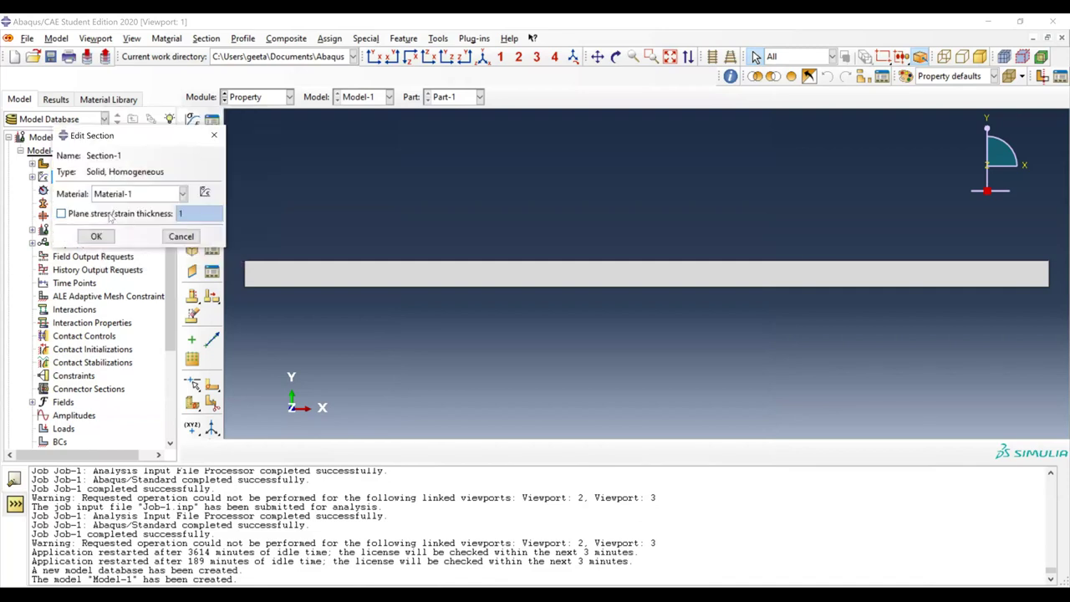
pyautogui.click(110, 214)
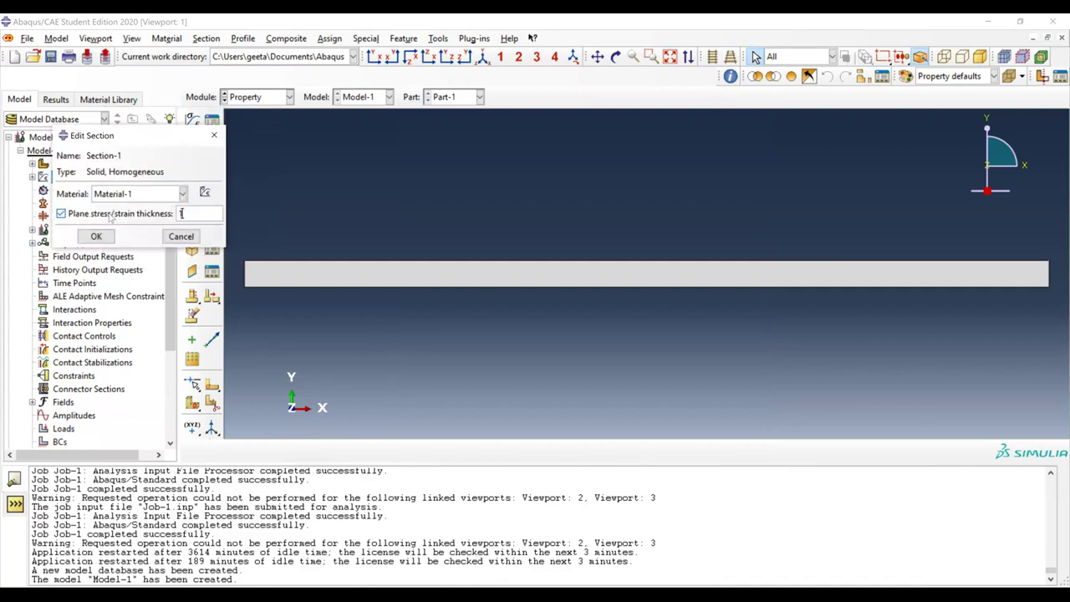
pyautogui.click(199, 209)
pyautogui.press('BackSpace')
pyautogui.write('2.5')
pyautogui.click(148, 193)
pyautogui.click(148, 194)
pyautogui.click(99, 237)
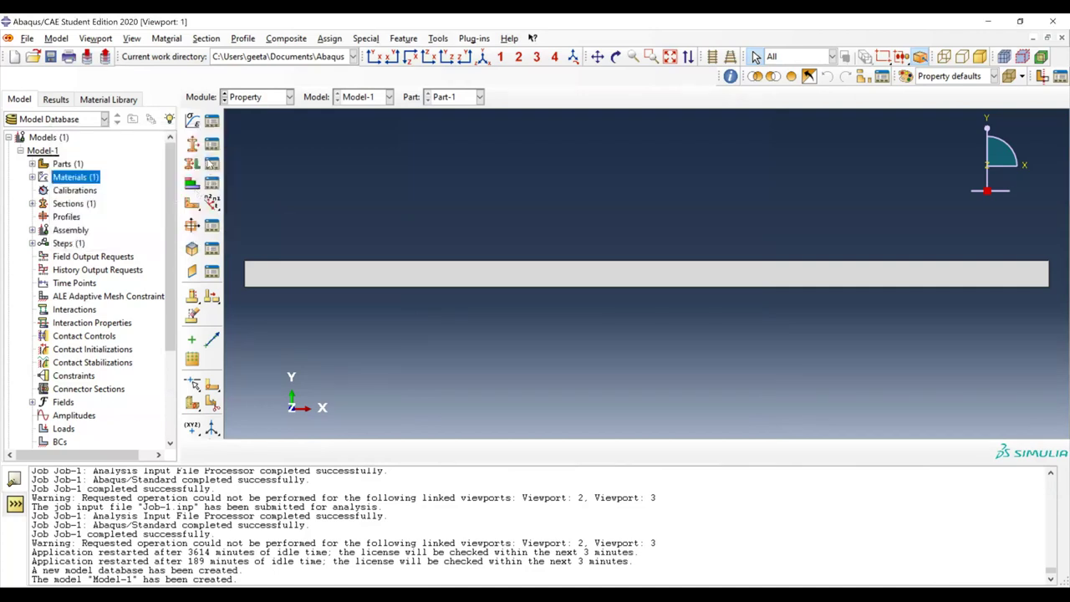
# - Assign the solid homogeneous section to the whole beam, taking the thickness from the section
pyautogui.click(192, 164)
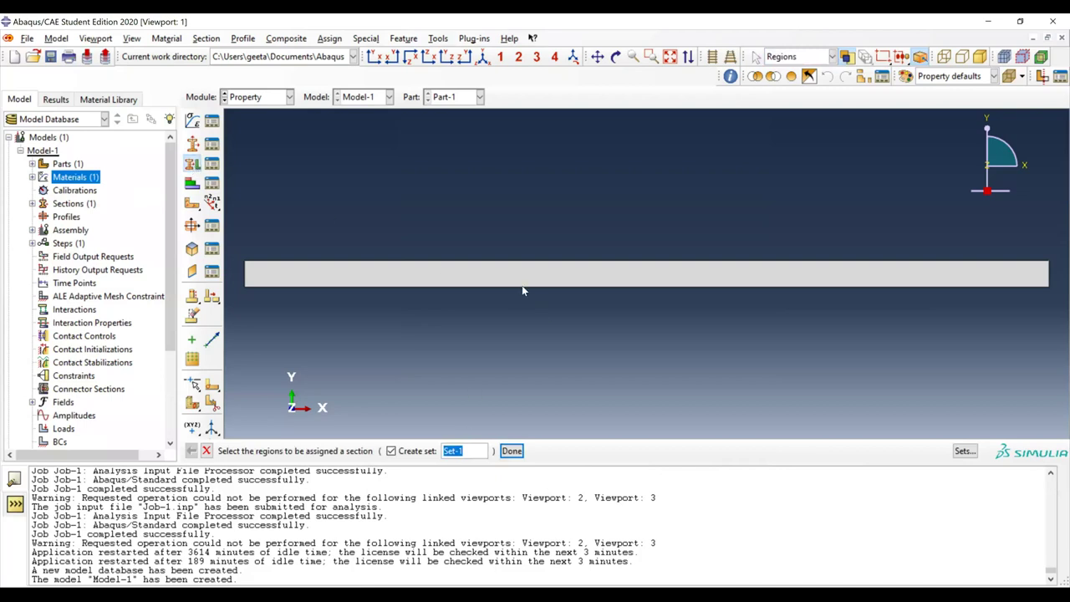
pyautogui.click(557, 284)
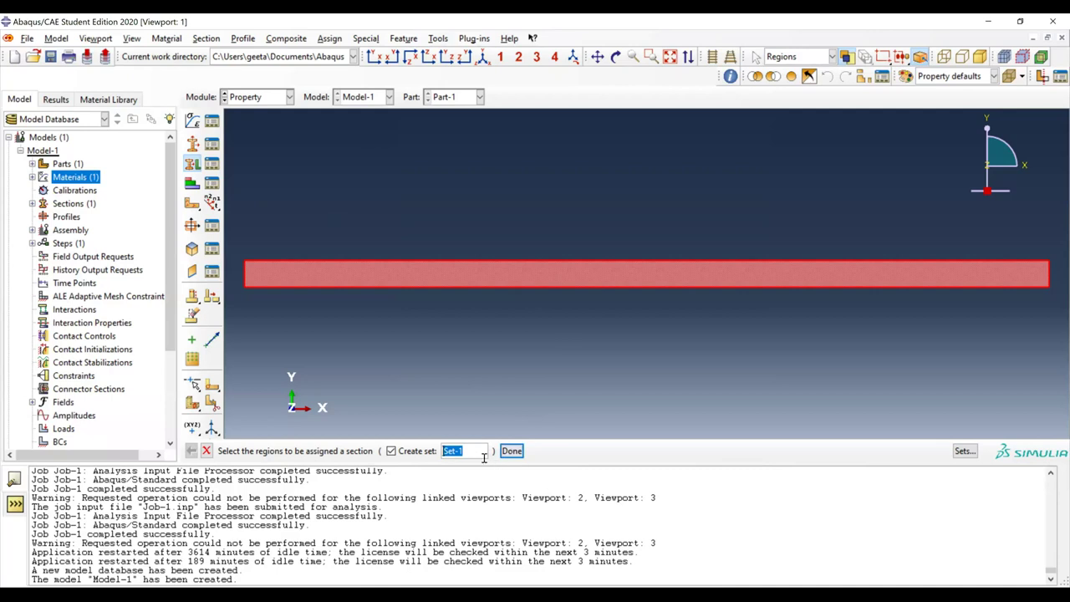
pyautogui.click(512, 451)
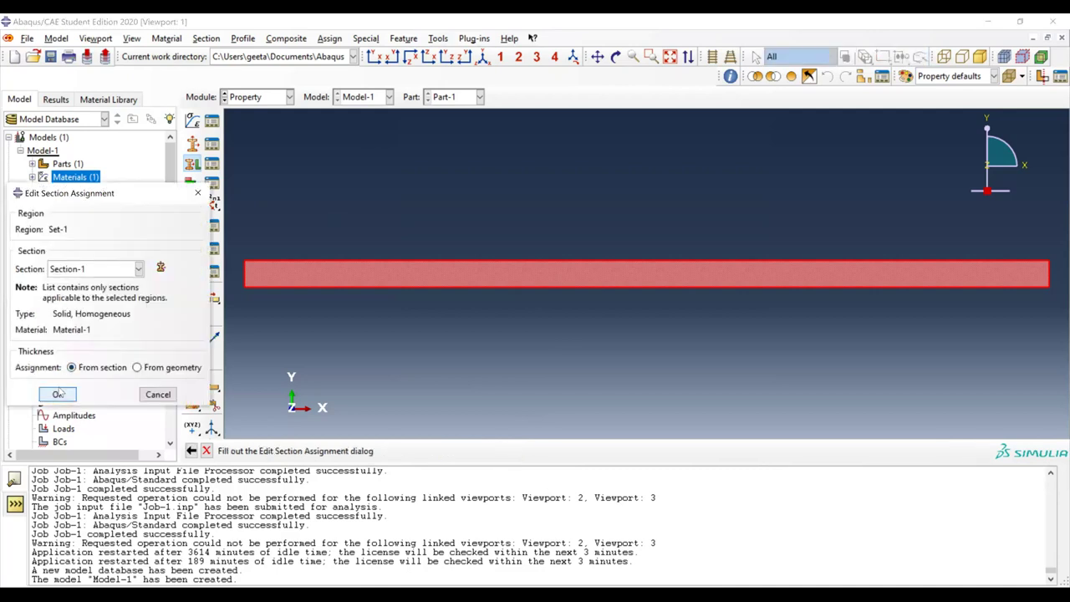
pyautogui.click(58, 396)
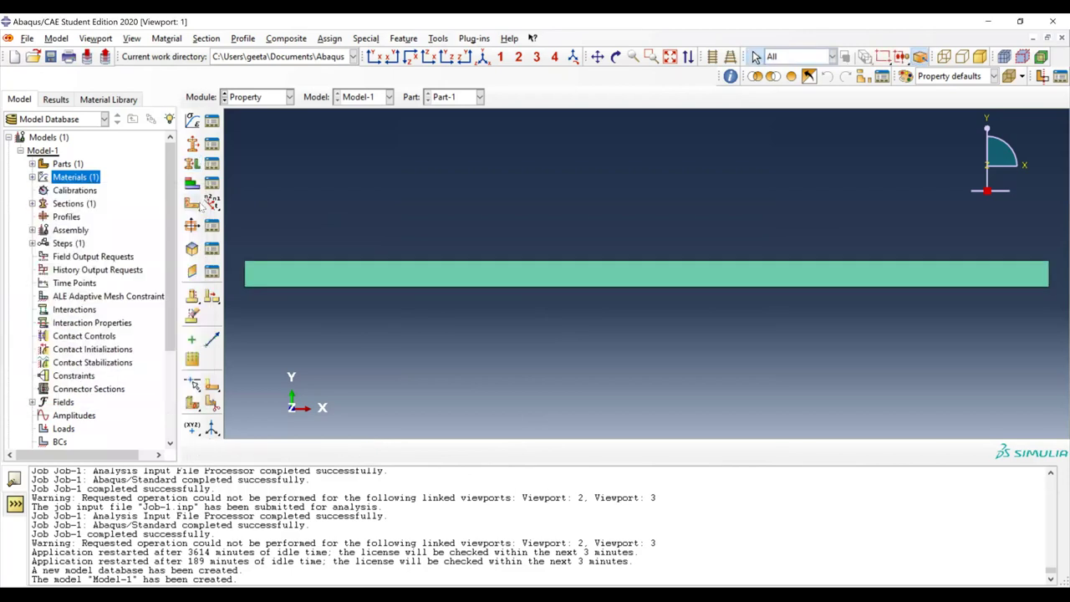
# - Assign a local material orientation to the whole beam using the default orientation
pyautogui.click(192, 204)
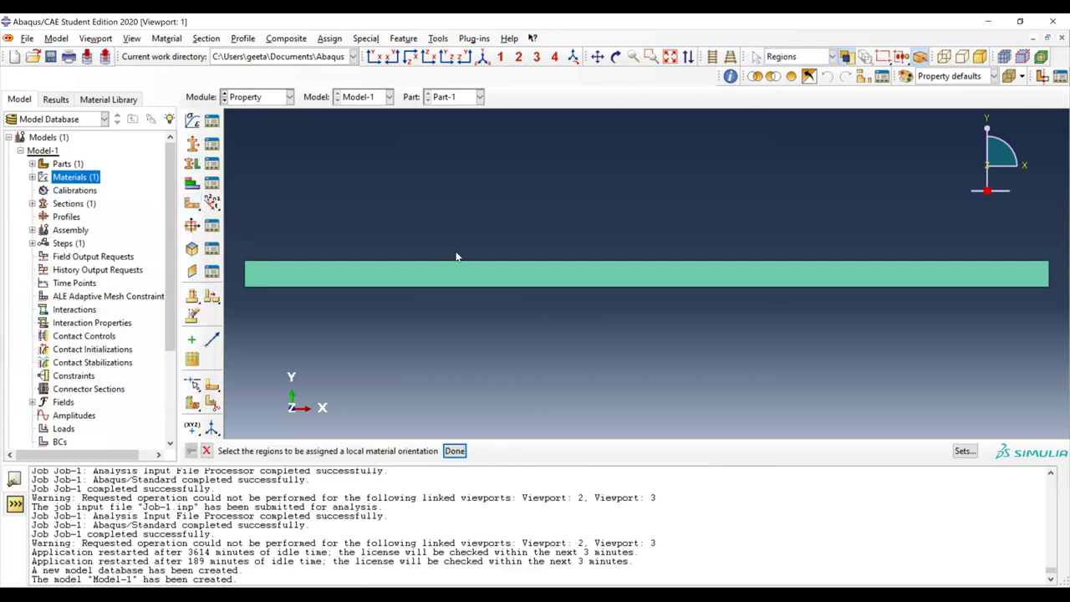
pyautogui.click(475, 280)
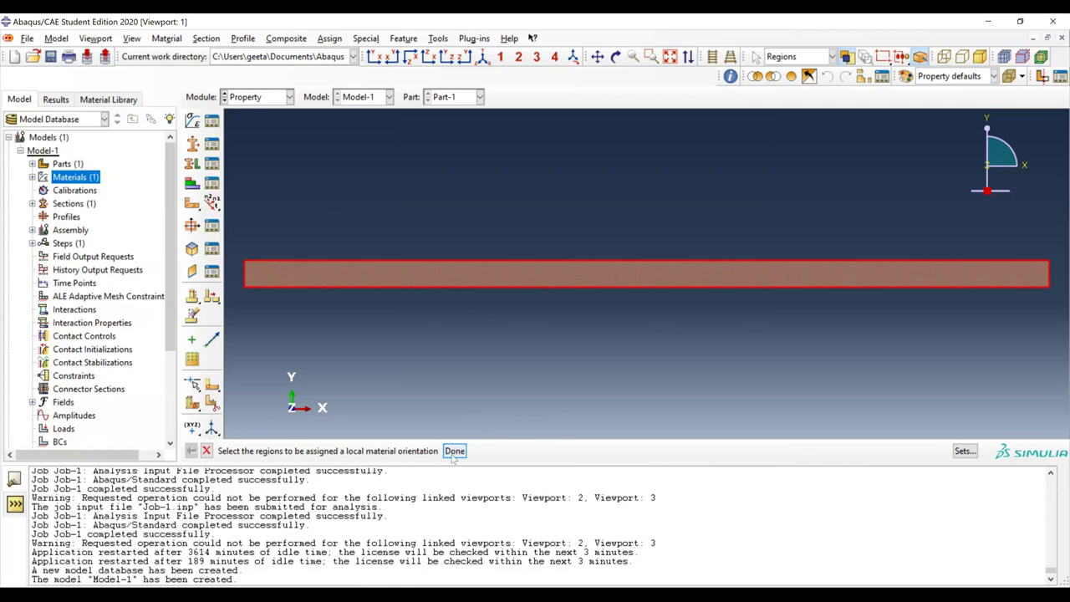
pyautogui.click(455, 451)
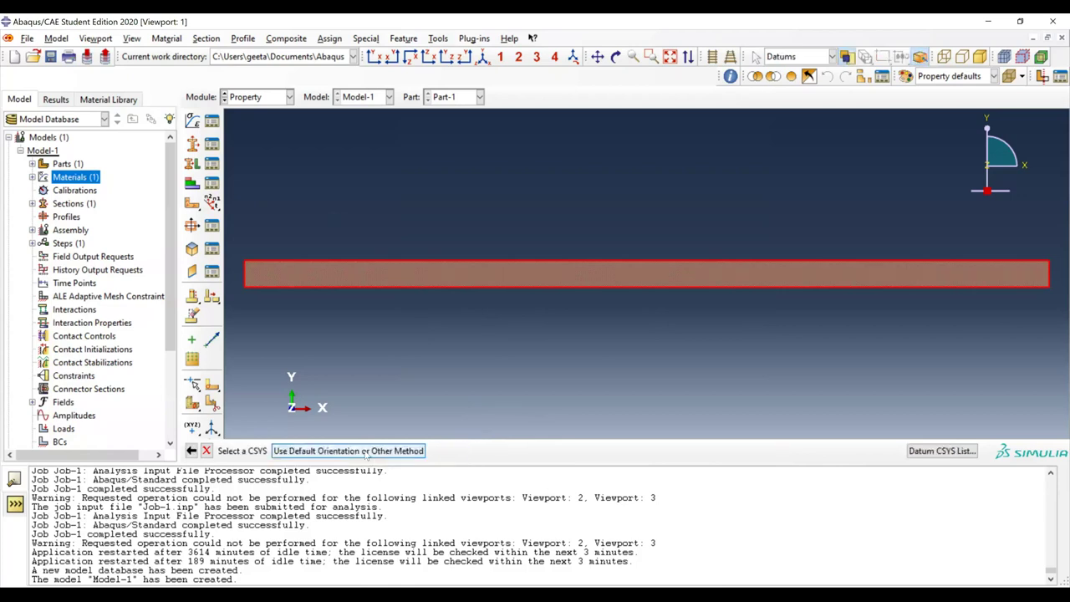
pyautogui.click(365, 451)
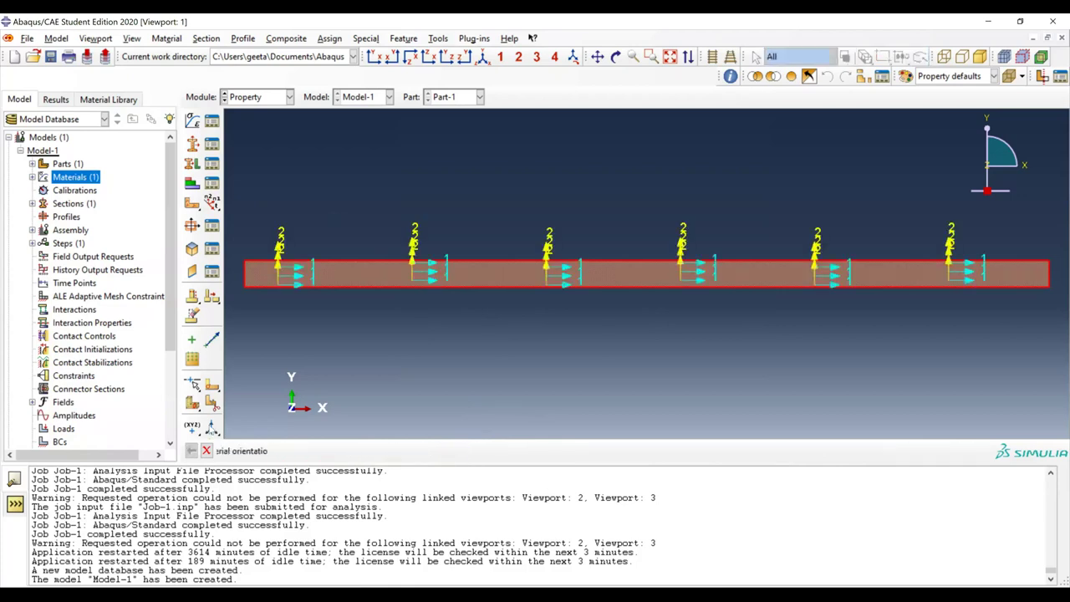
pyautogui.click(74, 307)
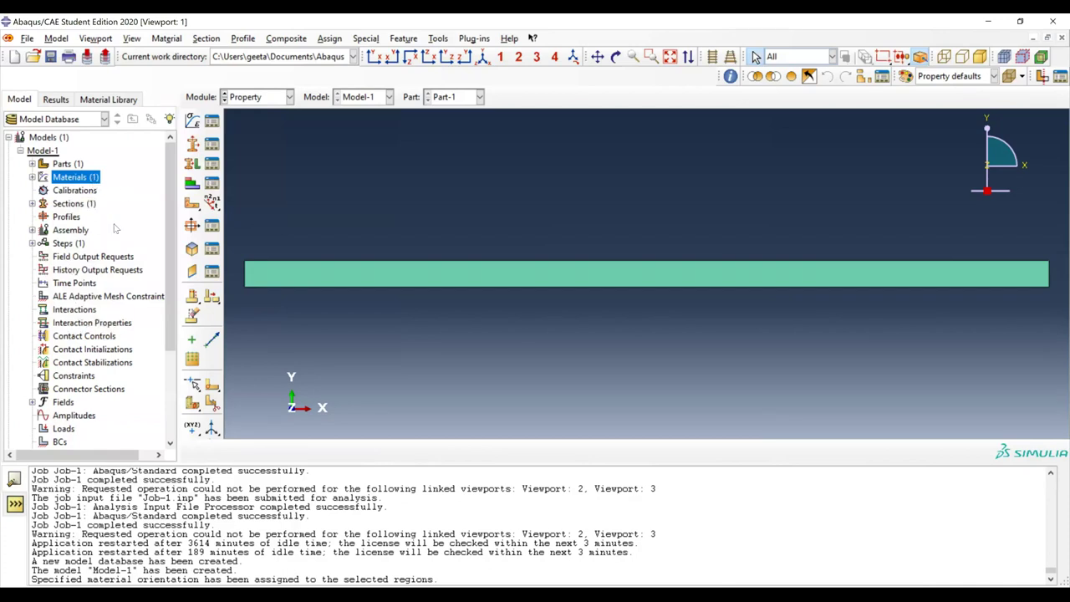
# - Seed the beam part with an approximate global size of 25 and mesh it
pyautogui.click(276, 99)
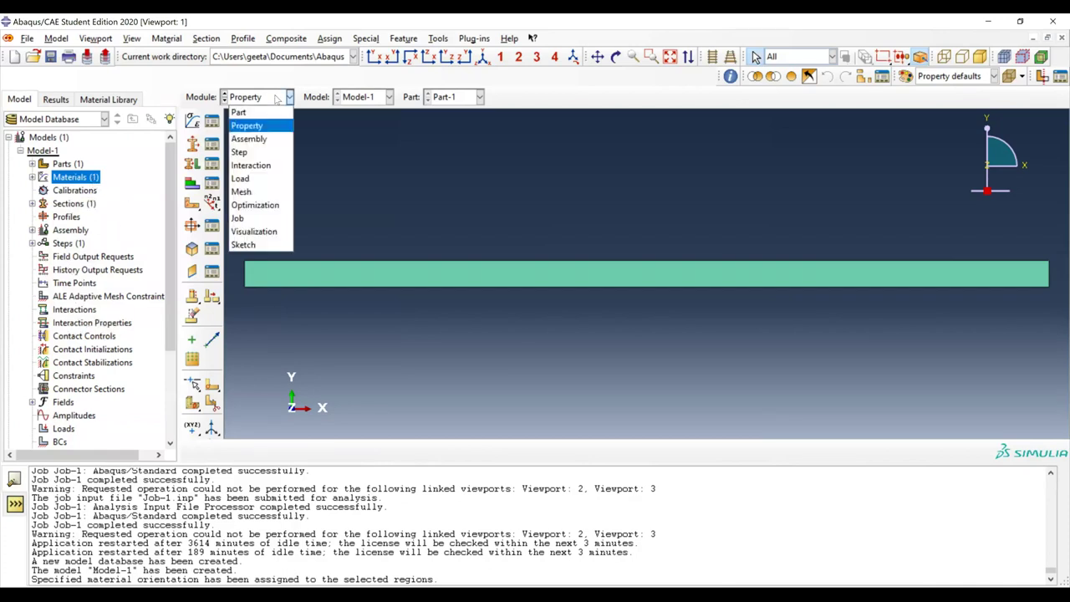
pyautogui.click(256, 193)
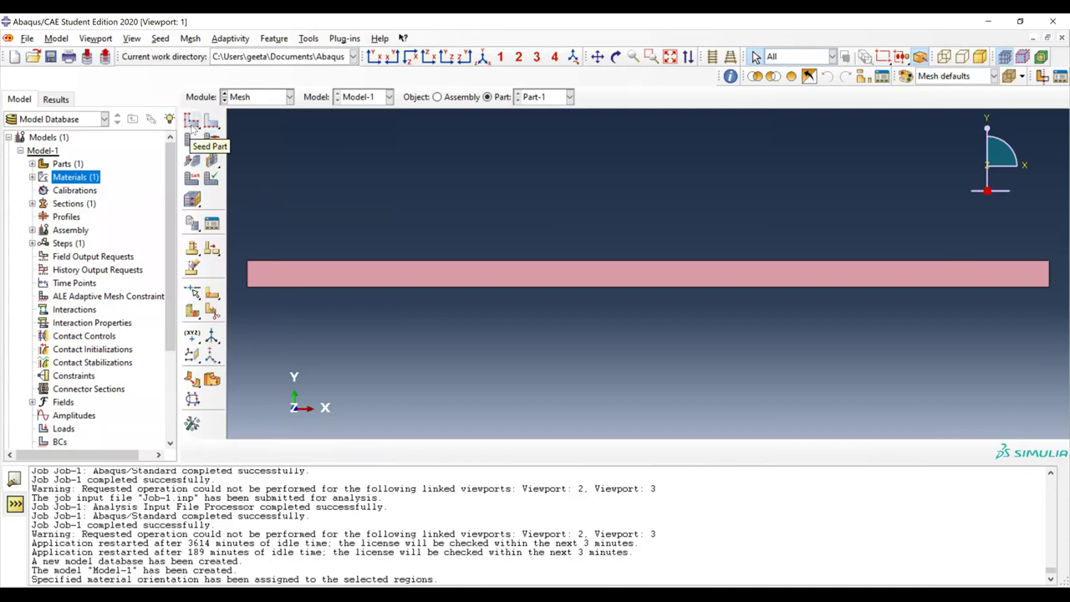
pyautogui.click(192, 126)
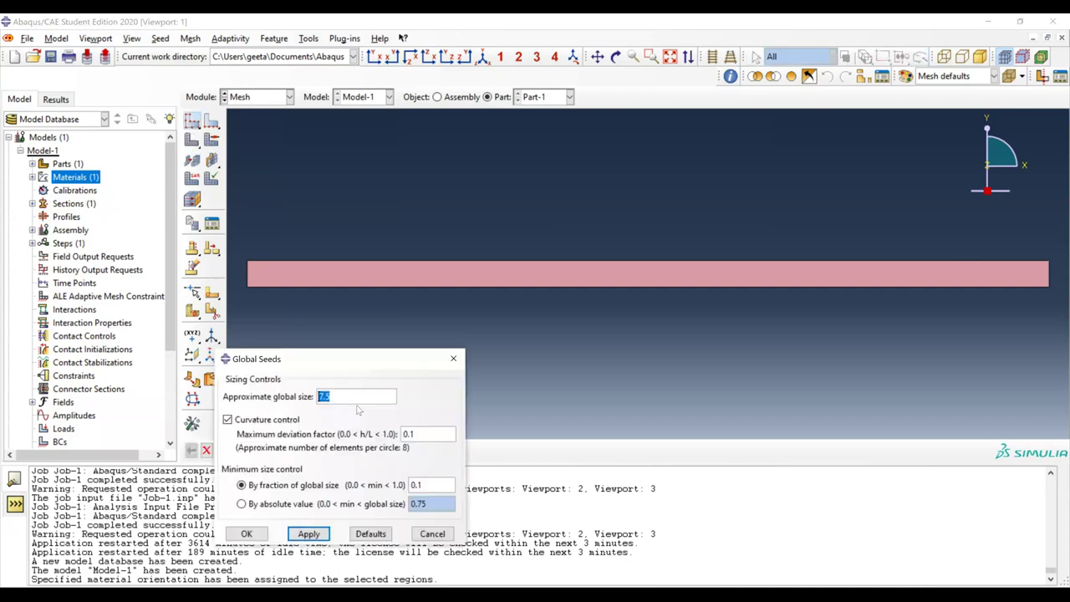
pyautogui.write('25')
pyautogui.click(317, 535)
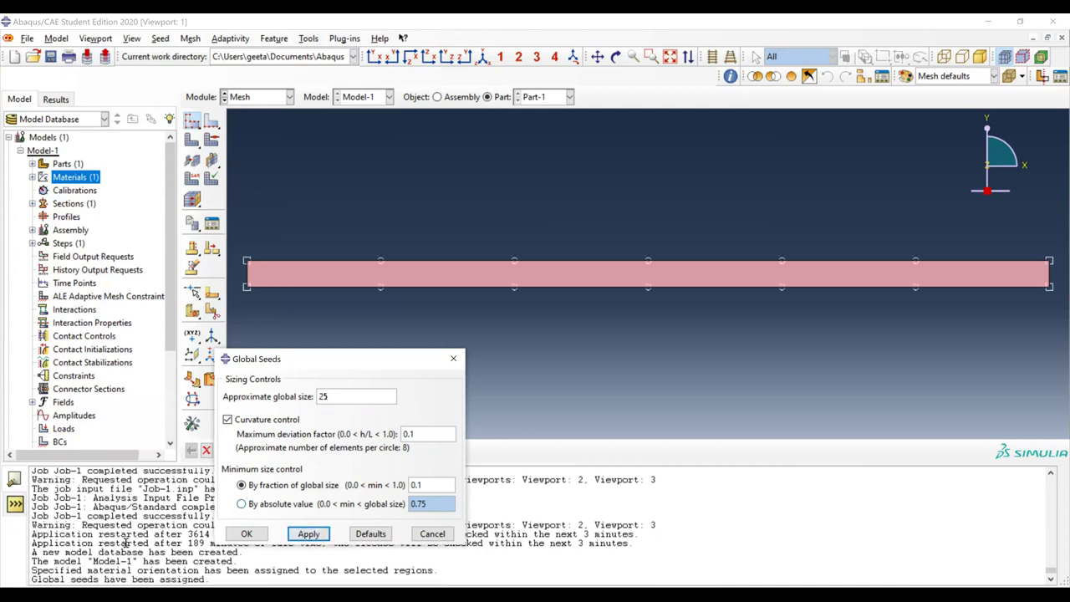
pyautogui.click(245, 536)
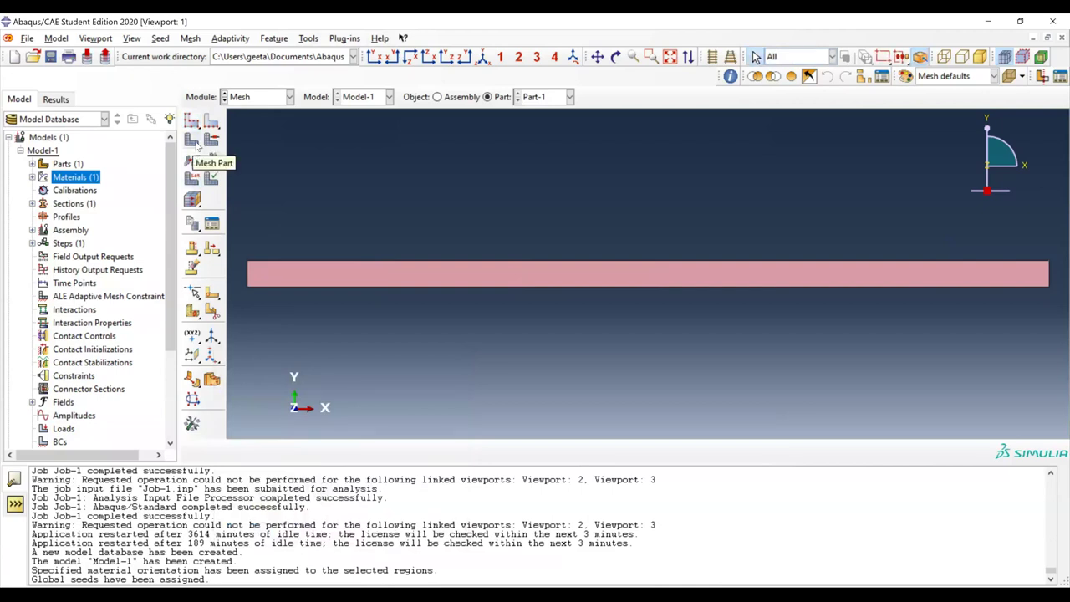
pyautogui.click(192, 141)
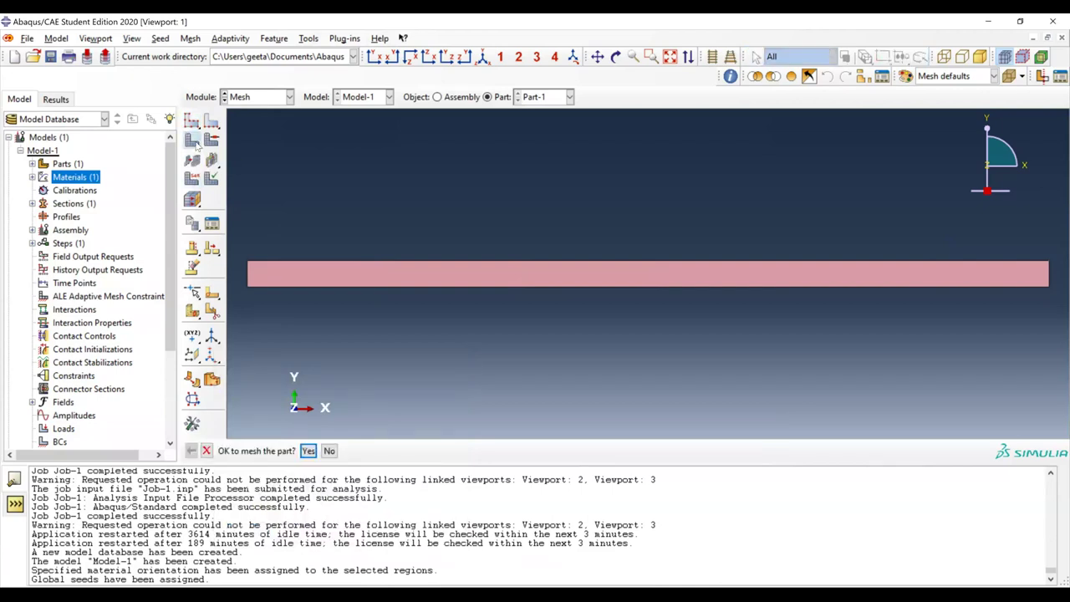
pyautogui.click(309, 451)
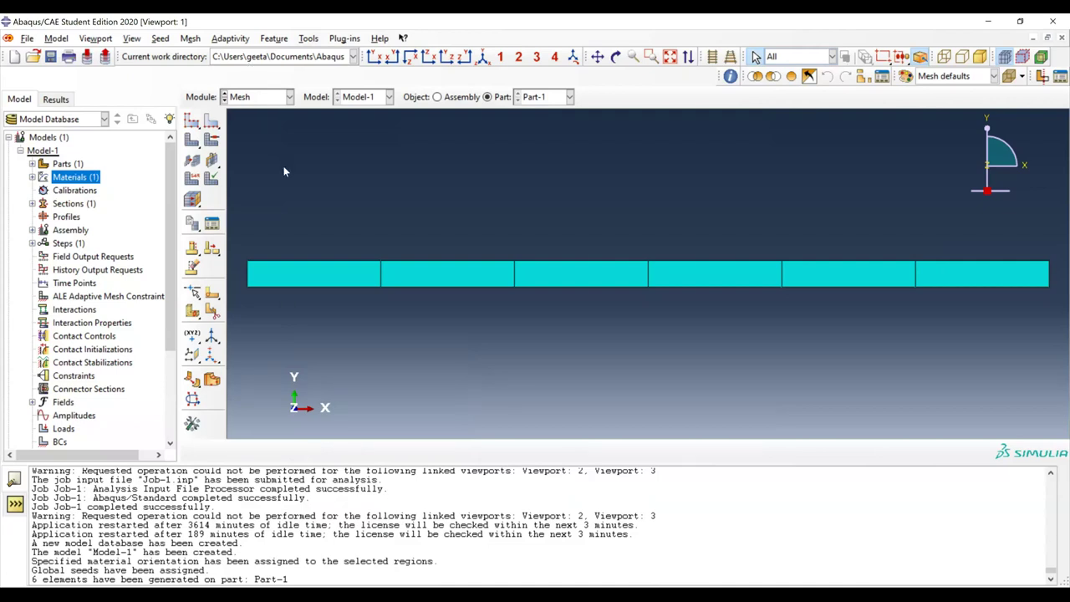
# - Check the beam's mesh controls for element shape, technique and algorithm, and accept the existing settings
pyautogui.click(192, 40)
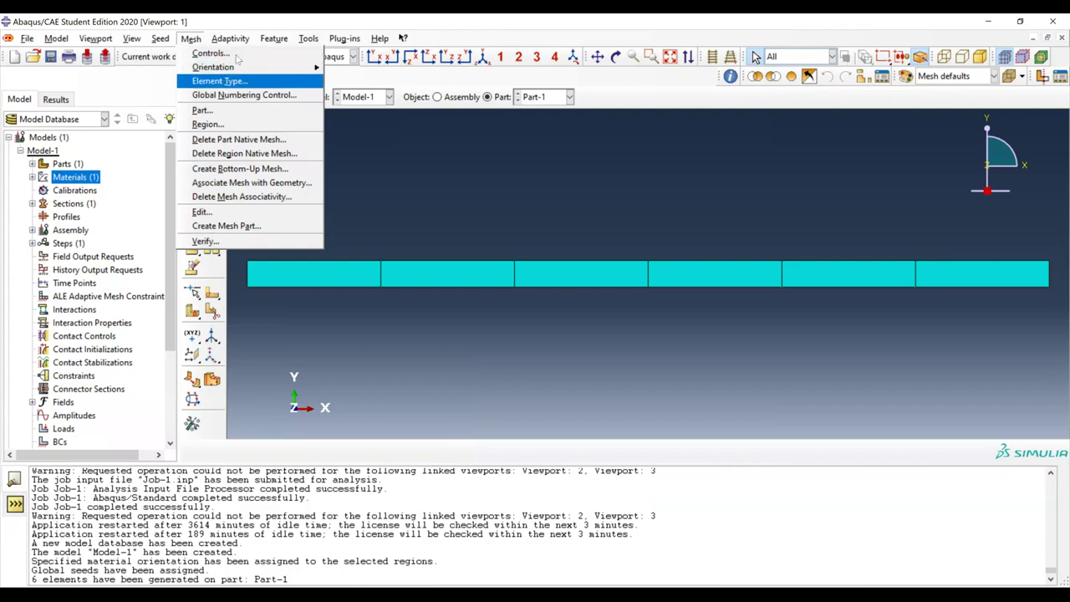
pyautogui.click(211, 52)
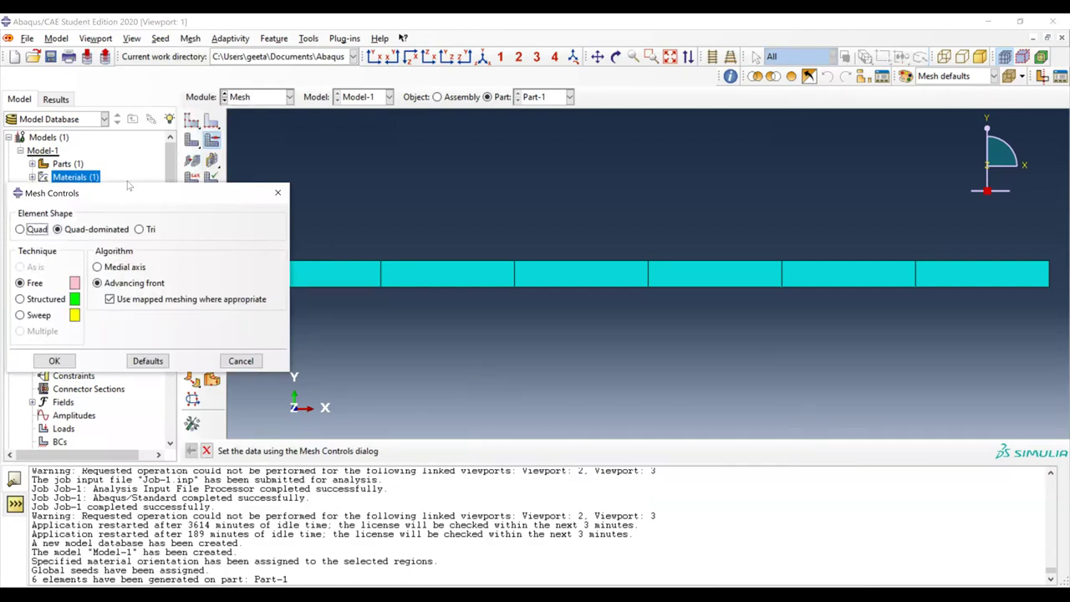
pyautogui.moveTo(129, 199); pyautogui.dragTo(314, 347)
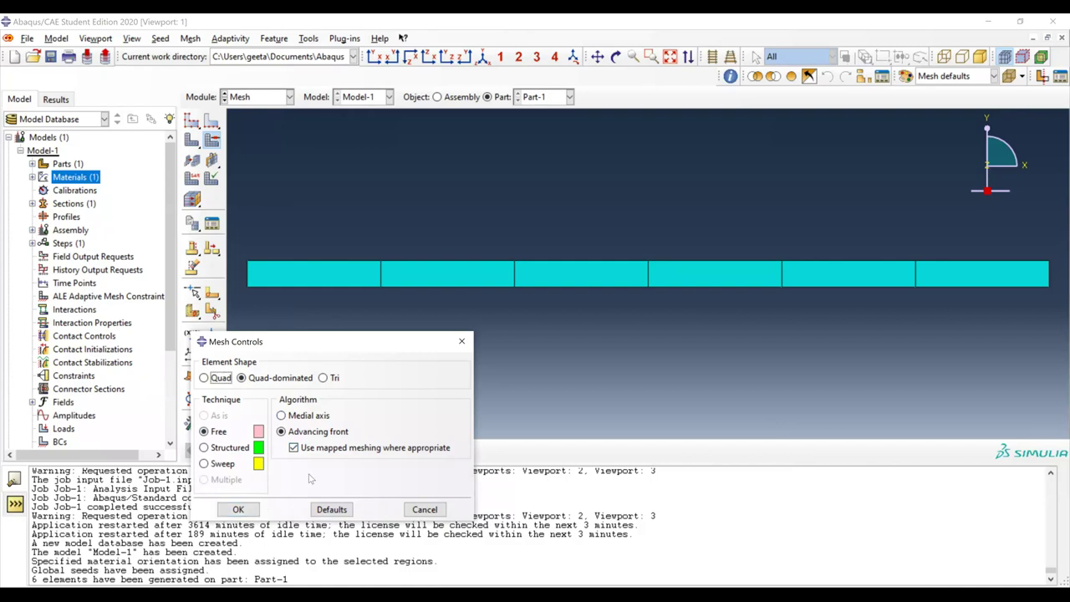
pyautogui.click(239, 510)
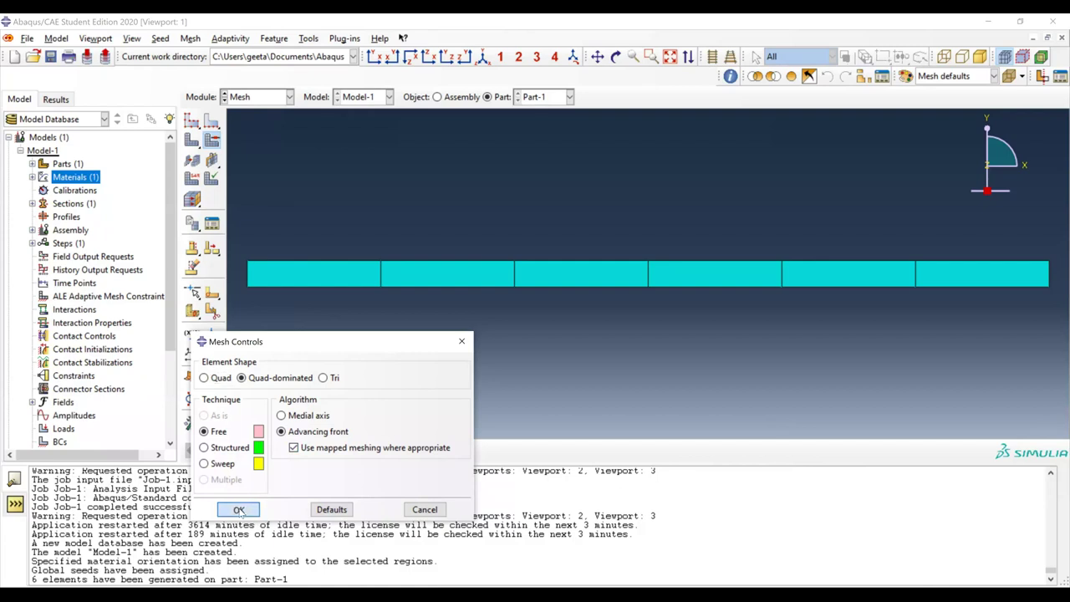
# - Open the element type settings for the whole meshed beam
pyautogui.click(192, 41)
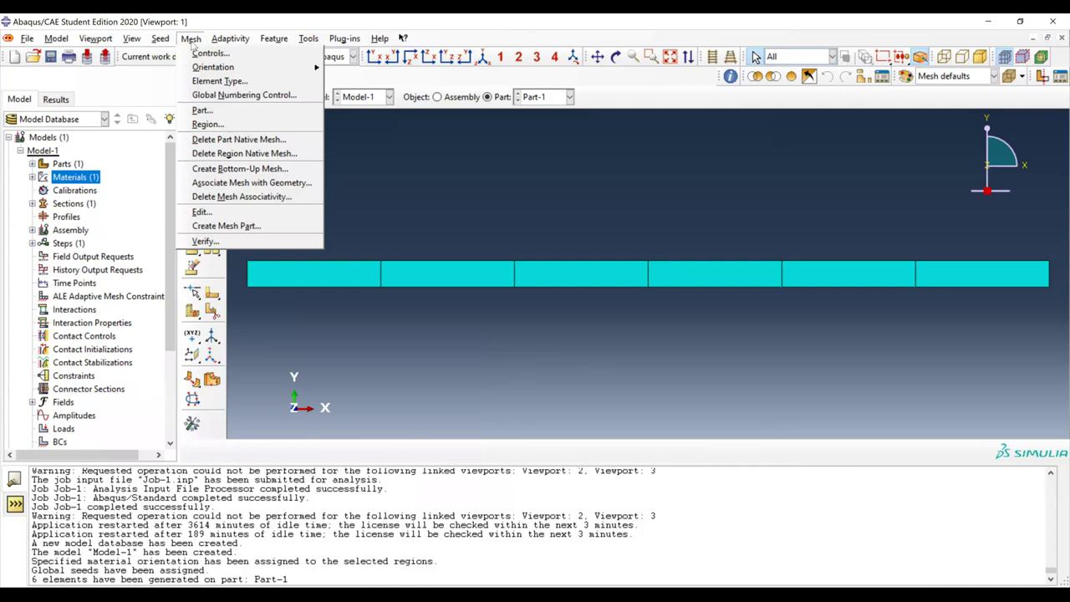
pyautogui.click(218, 81)
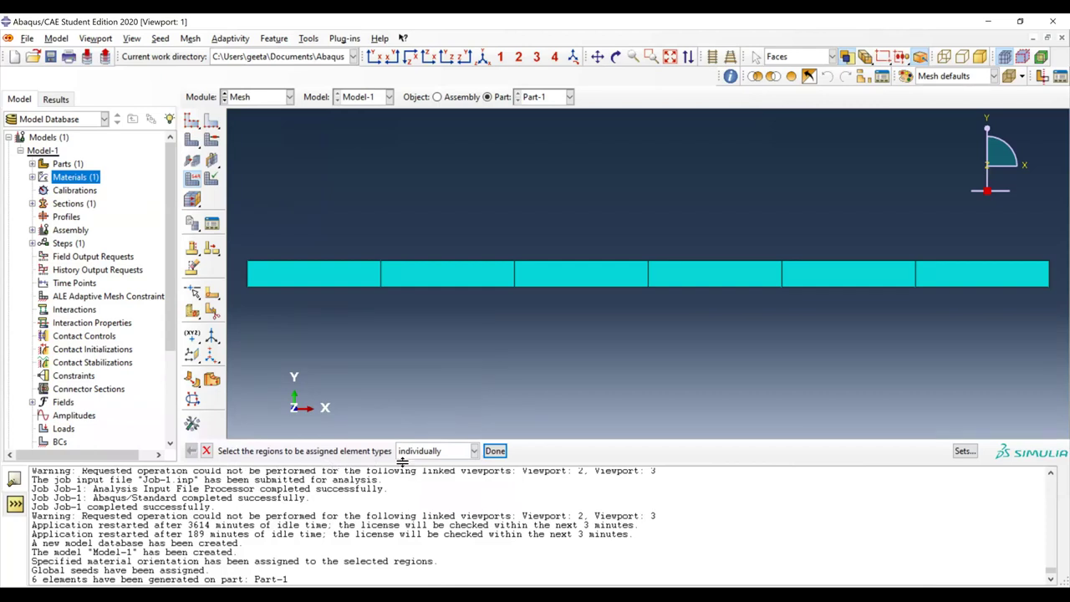
pyautogui.click(532, 270)
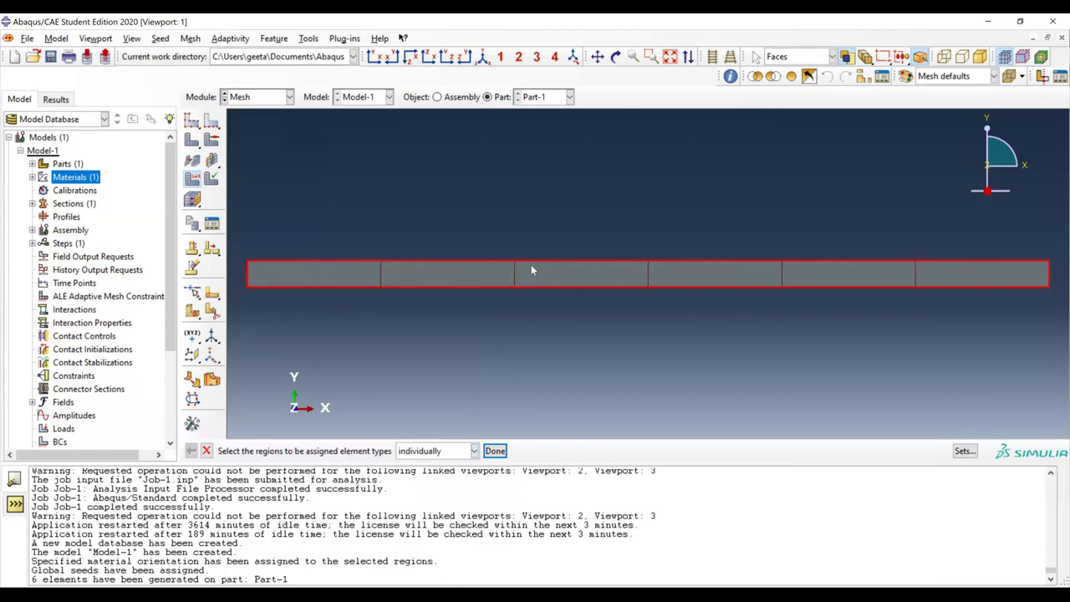
pyautogui.click(496, 451)
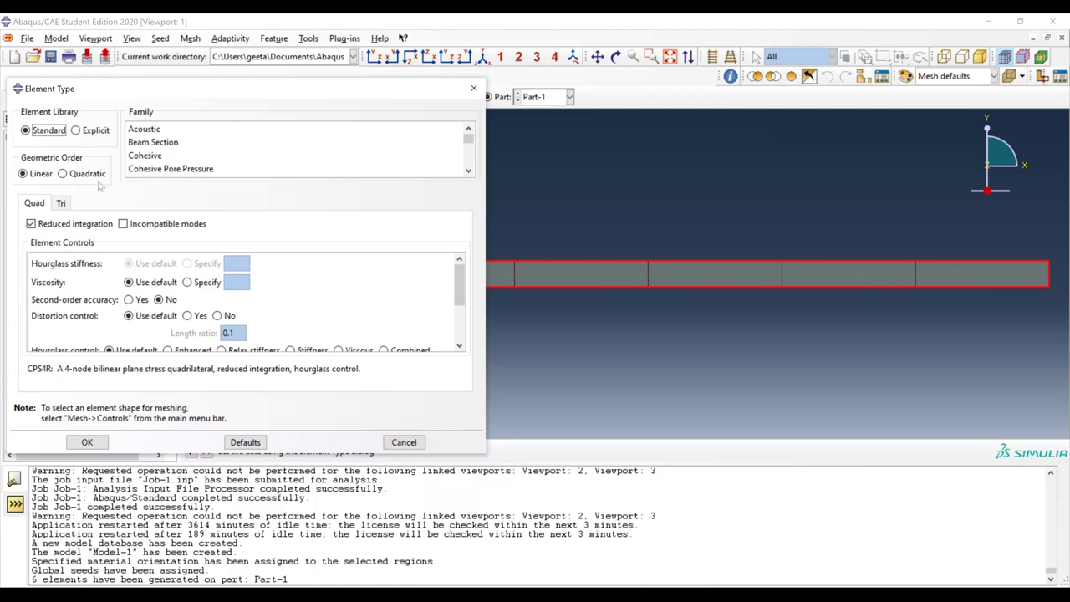
# - Toggle reduced integration to compare the element descriptions of the linear quads, and examine the hourglass control options
pyautogui.click(31, 224)
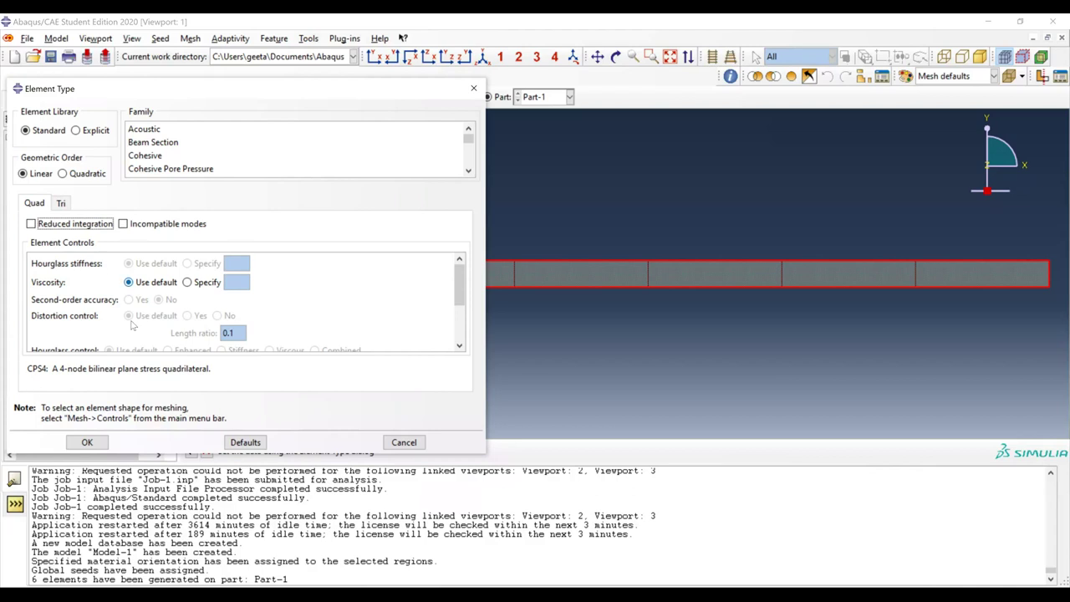
pyautogui.moveTo(26, 369); pyautogui.dragTo(210, 368)
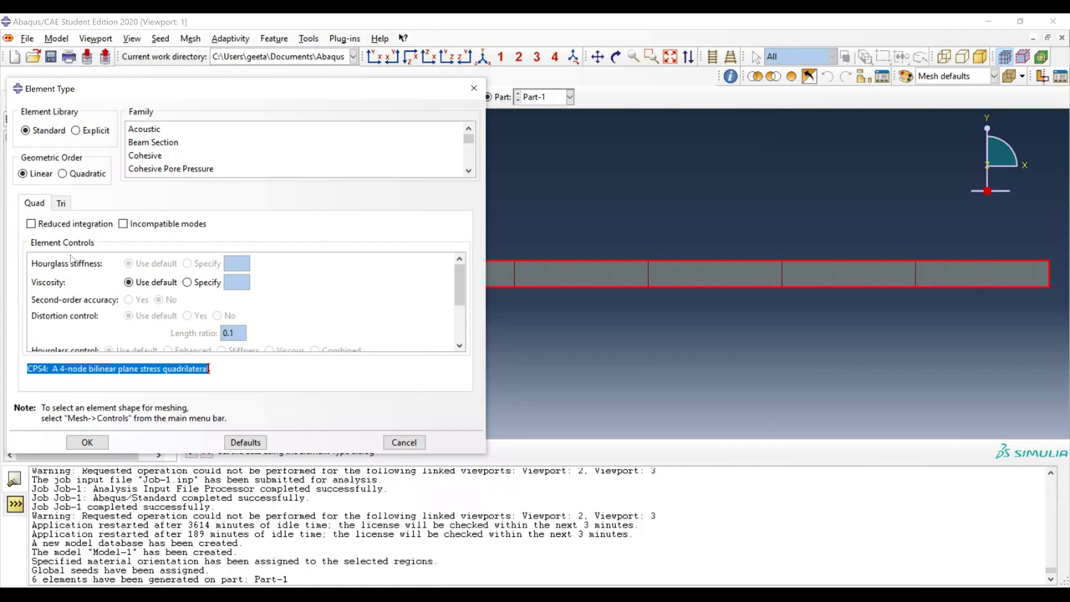
pyautogui.click(31, 224)
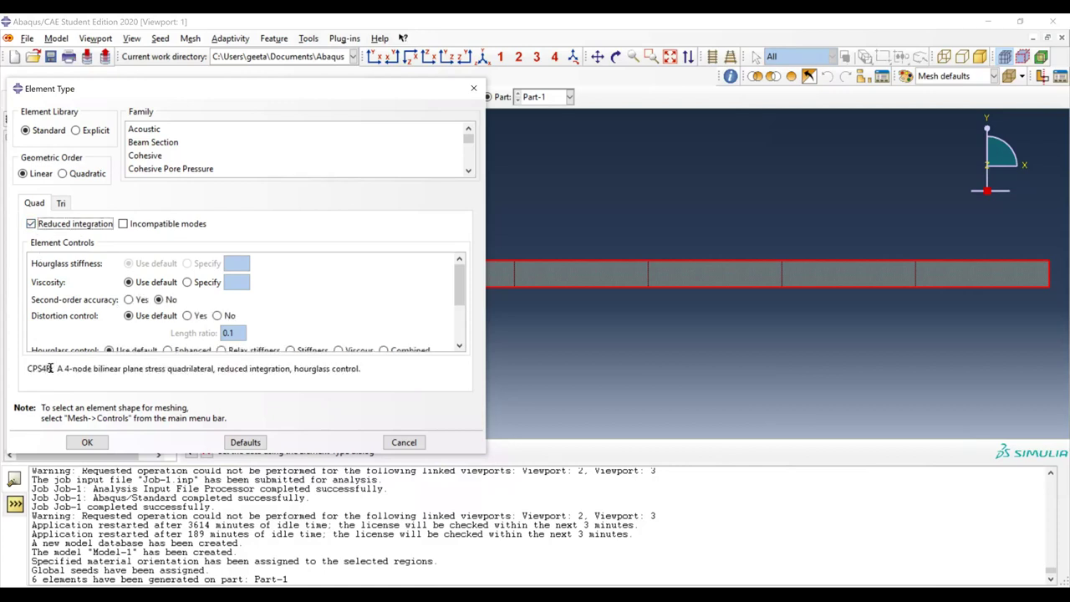
pyautogui.moveTo(52, 369); pyautogui.dragTo(48, 369)
pyautogui.click(31, 223)
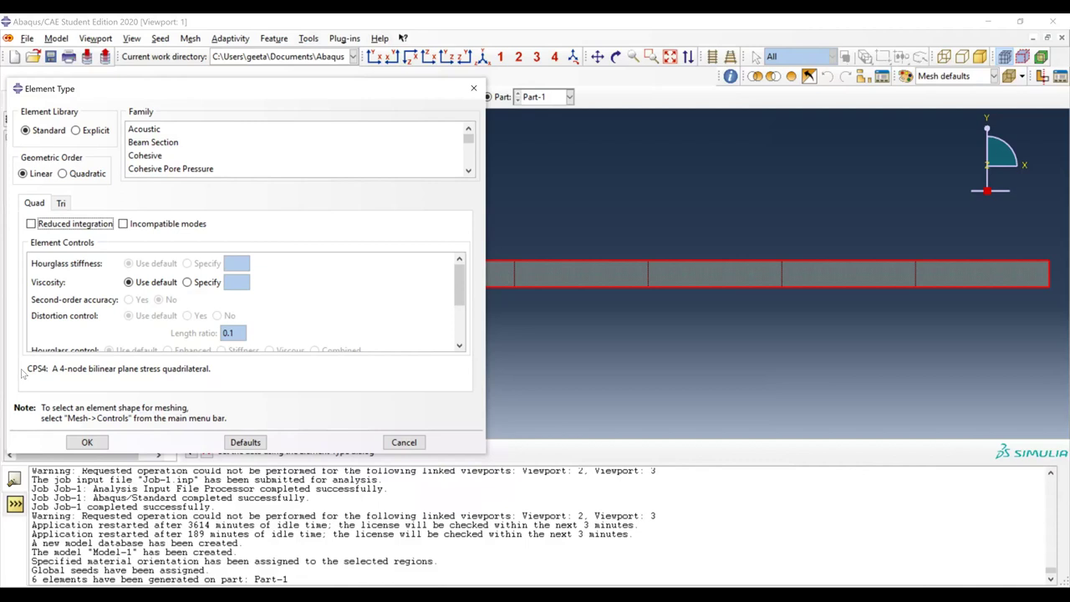
pyautogui.moveTo(27, 368); pyautogui.dragTo(219, 369)
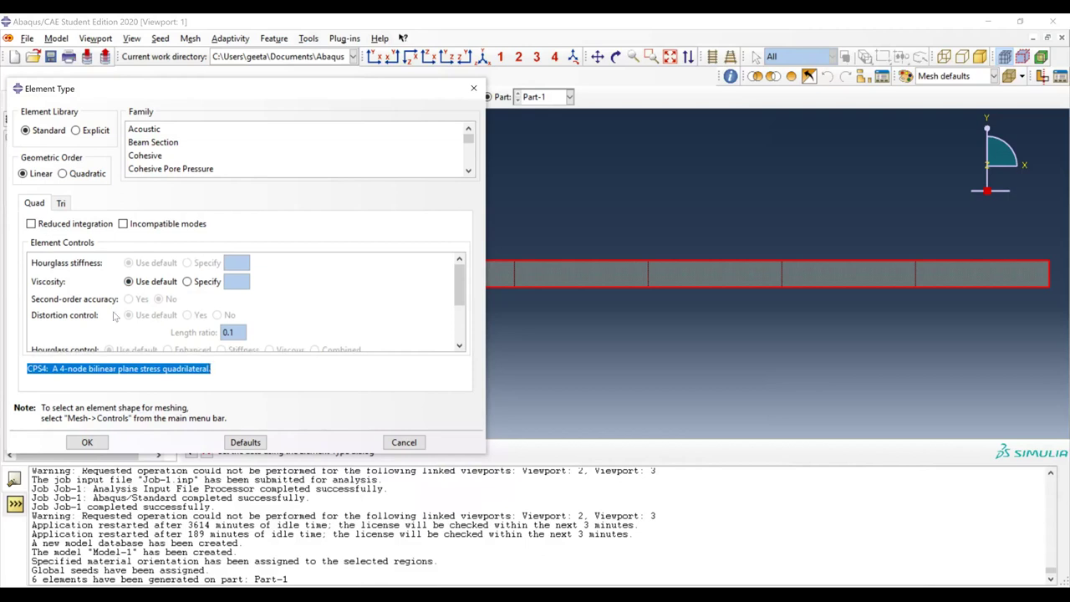
pyautogui.click(101, 226)
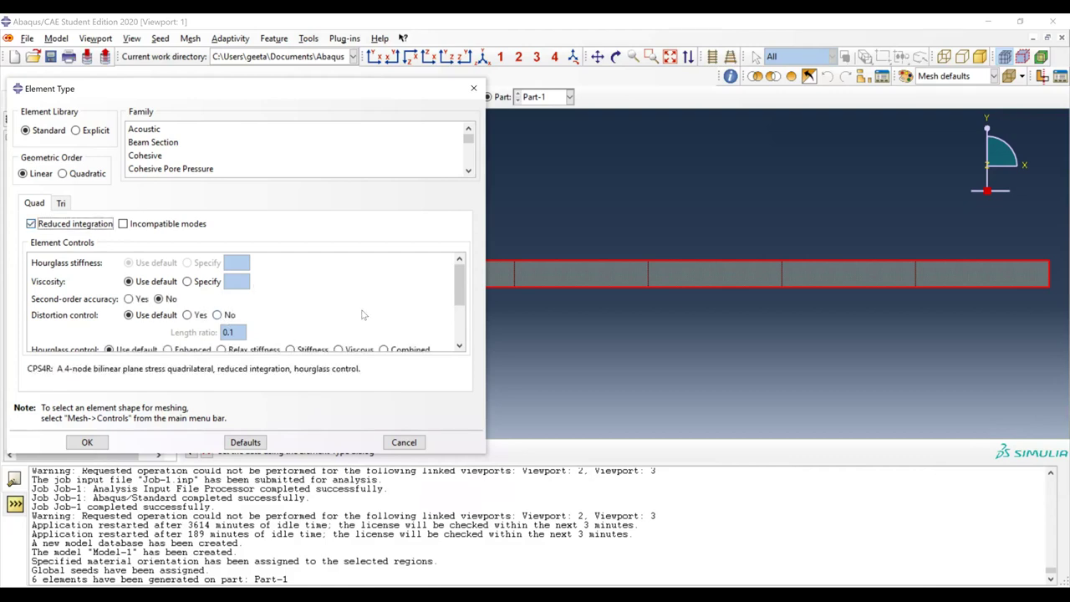
pyautogui.moveTo(462, 287); pyautogui.dragTo(462, 334)
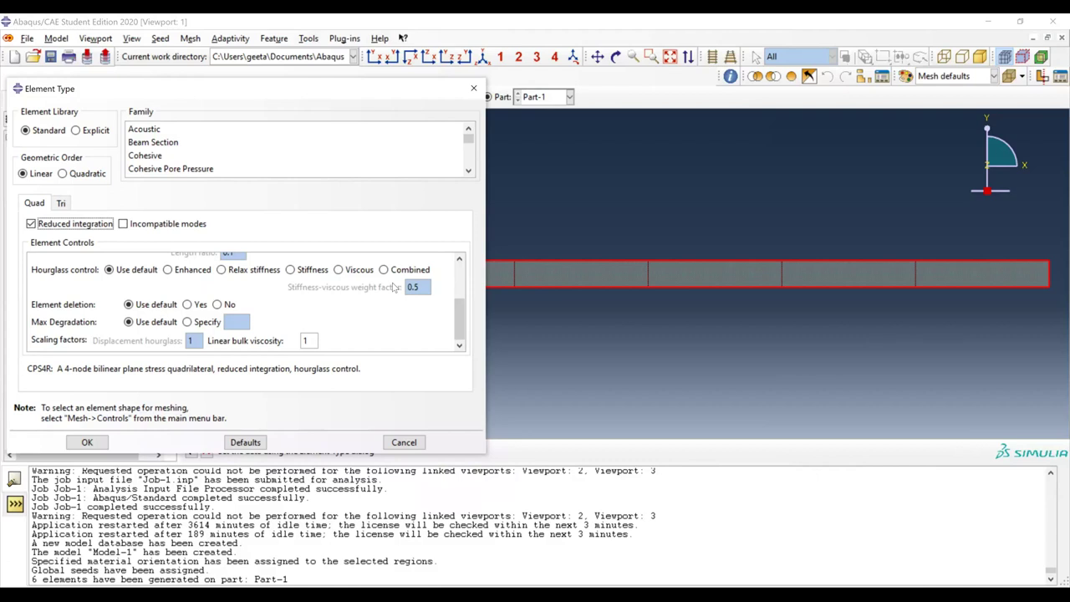
pyautogui.click(458, 277)
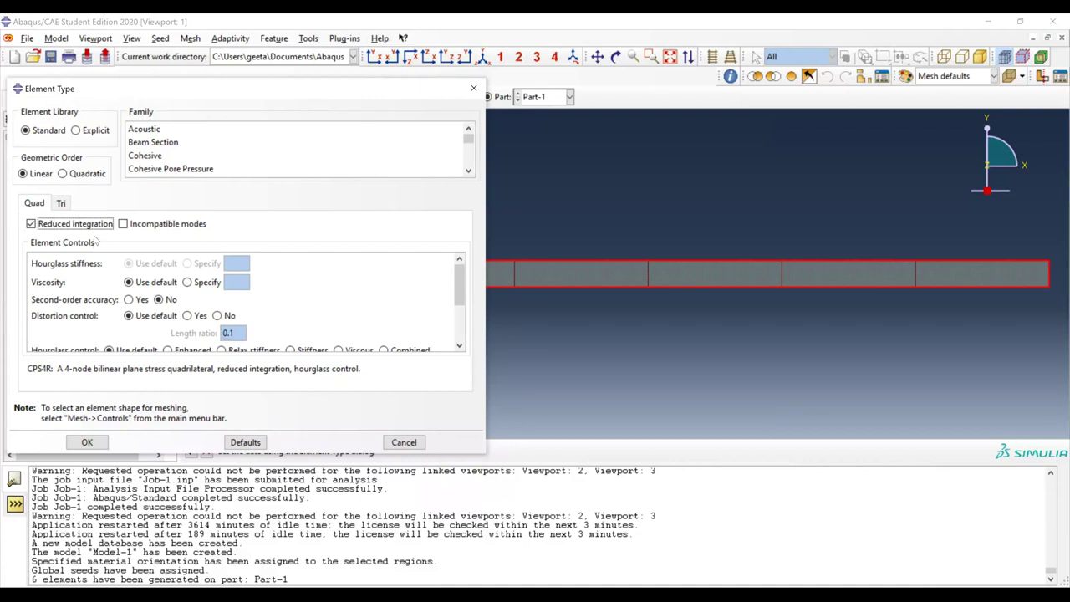
# - Turn off reduced integration and look through the element families down to Plane Stress
pyautogui.click(96, 226)
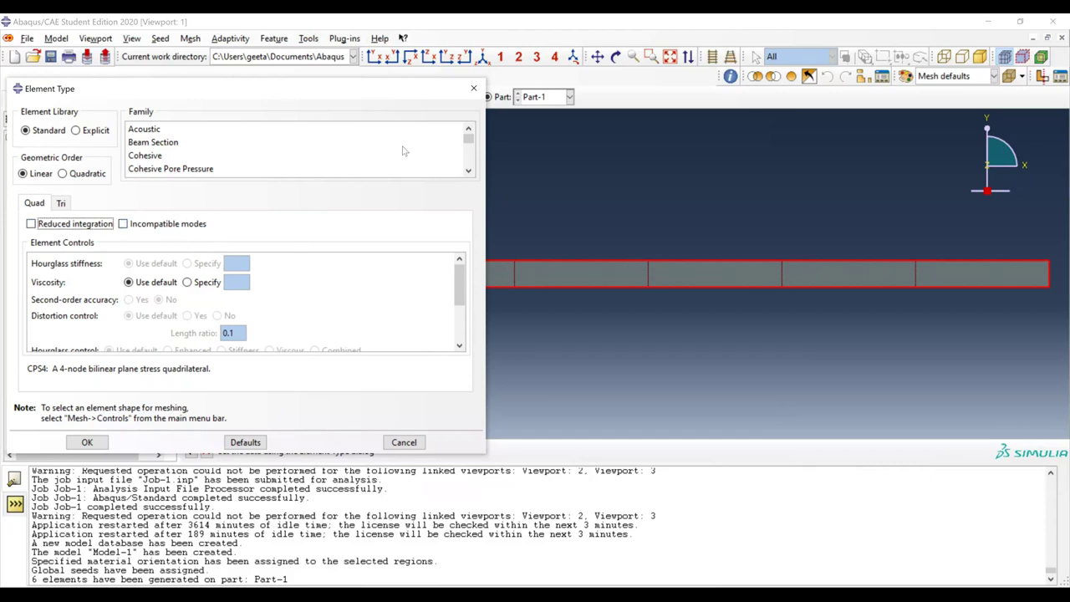
pyautogui.scroll(-1, 402, 151)
pyautogui.scroll(1, 402, 150)
pyautogui.click(468, 171)
pyautogui.click(468, 171)
pyautogui.click(468, 171)
pyautogui.click(468, 171)
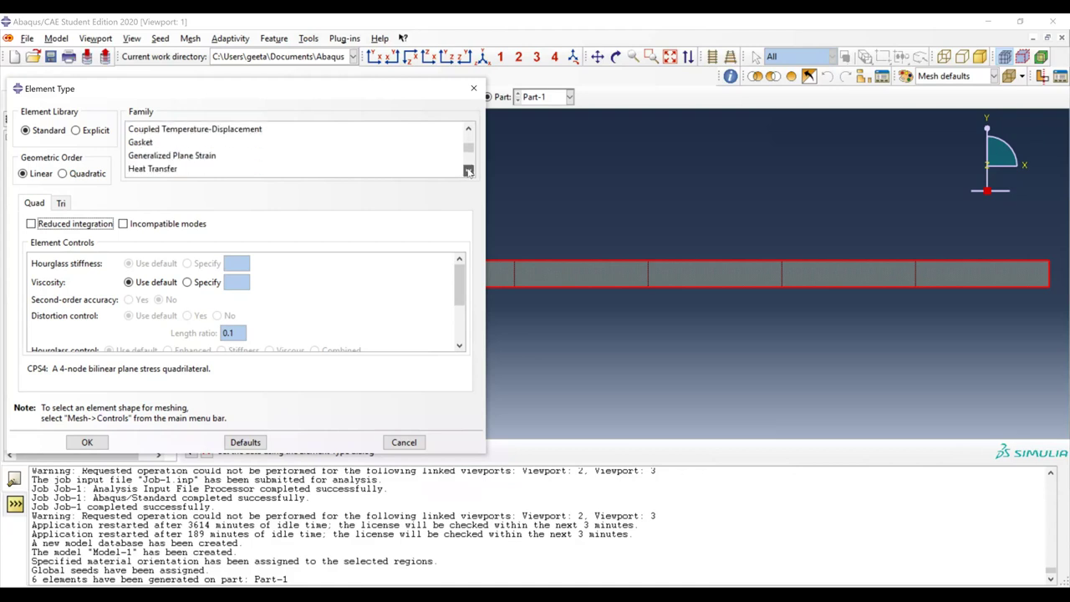
pyautogui.click(468, 171)
pyautogui.click(468, 171)
pyautogui.click(468, 170)
pyautogui.click(468, 171)
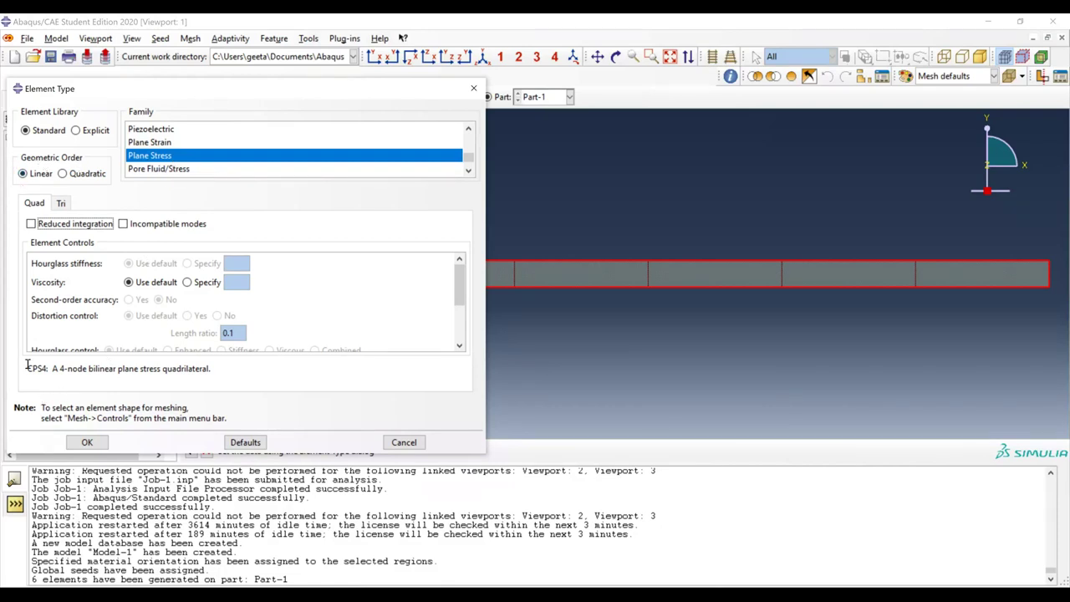
# - Compare the plane stress element code with the Plane Strain family's codes, with and without reduced integration
pyautogui.moveTo(27, 371); pyautogui.dragTo(46, 373)
pyautogui.click(140, 143)
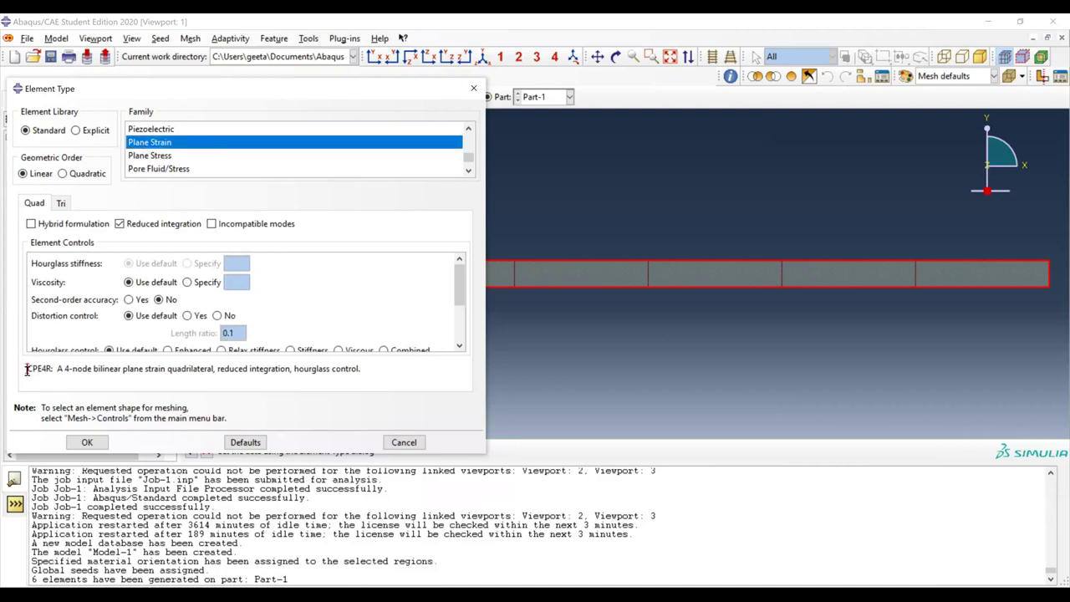
pyautogui.moveTo(28, 370); pyautogui.dragTo(56, 371)
pyautogui.click(117, 225)
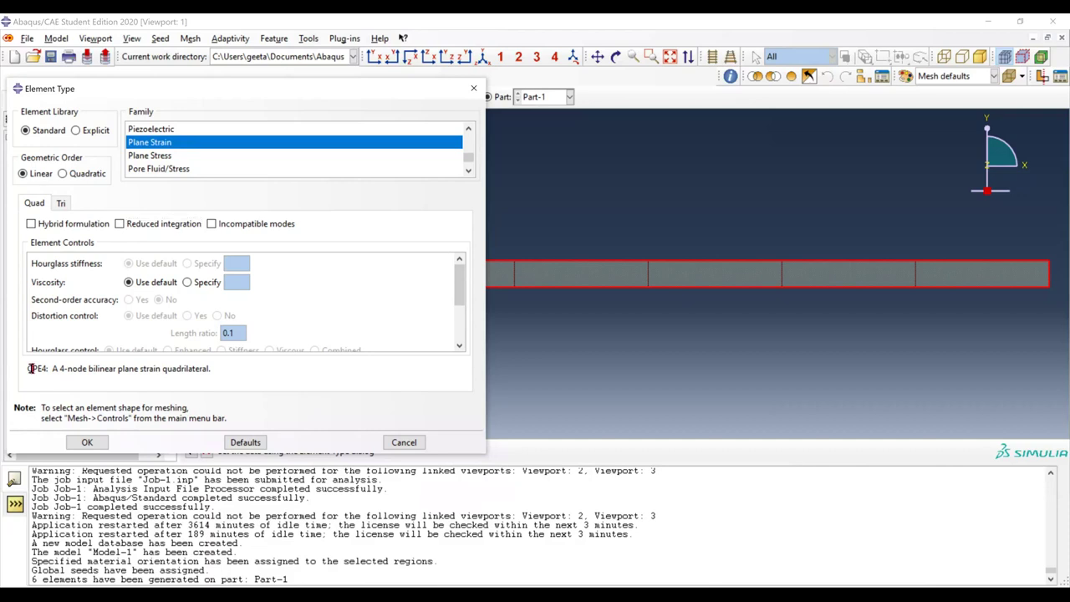
pyautogui.moveTo(33, 368); pyautogui.dragTo(50, 369)
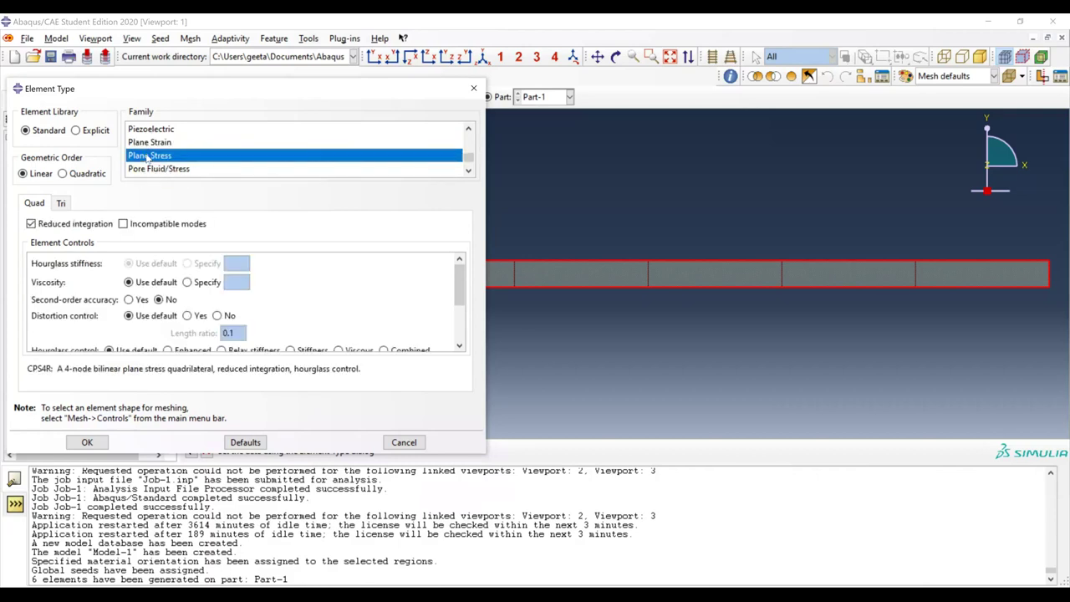
# - Choose the Plane Stress family with reduced integration turned off for the linear quad elements
pyautogui.click(31, 224)
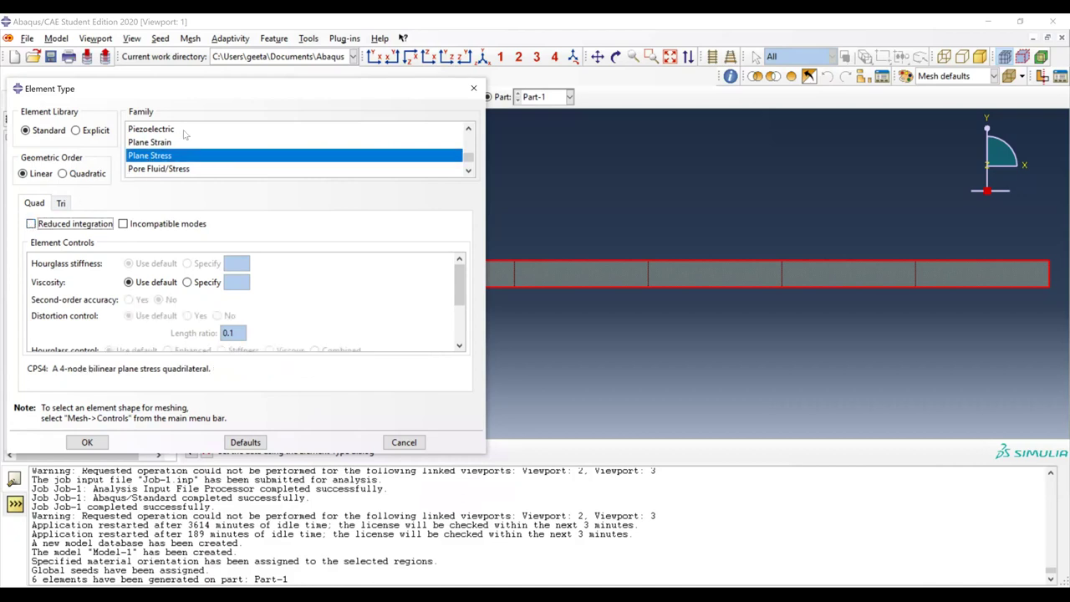
# - Review the available element families and assign the linear Plane Stress quad element without reduced integration to the beam
pyautogui.scroll(5, 185, 134)
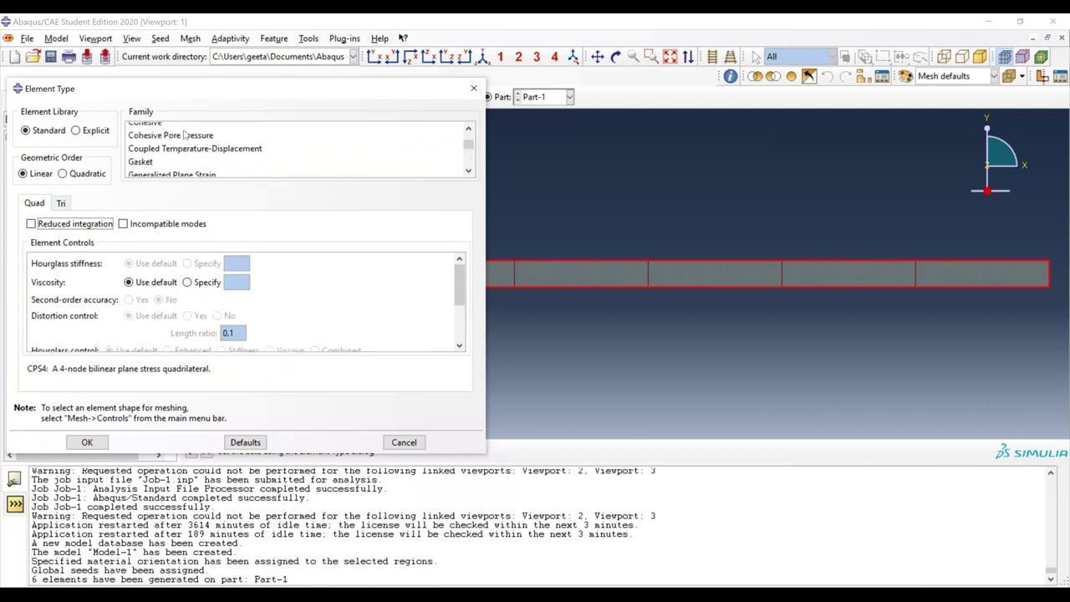
pyautogui.scroll(-3, 185, 133)
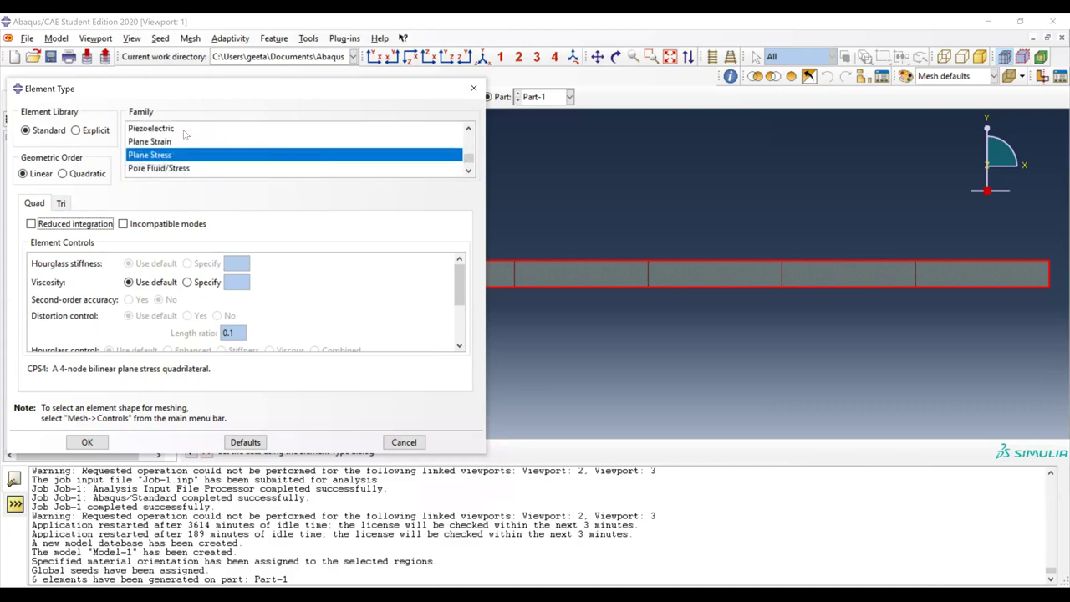
pyautogui.scroll(1, 184, 134)
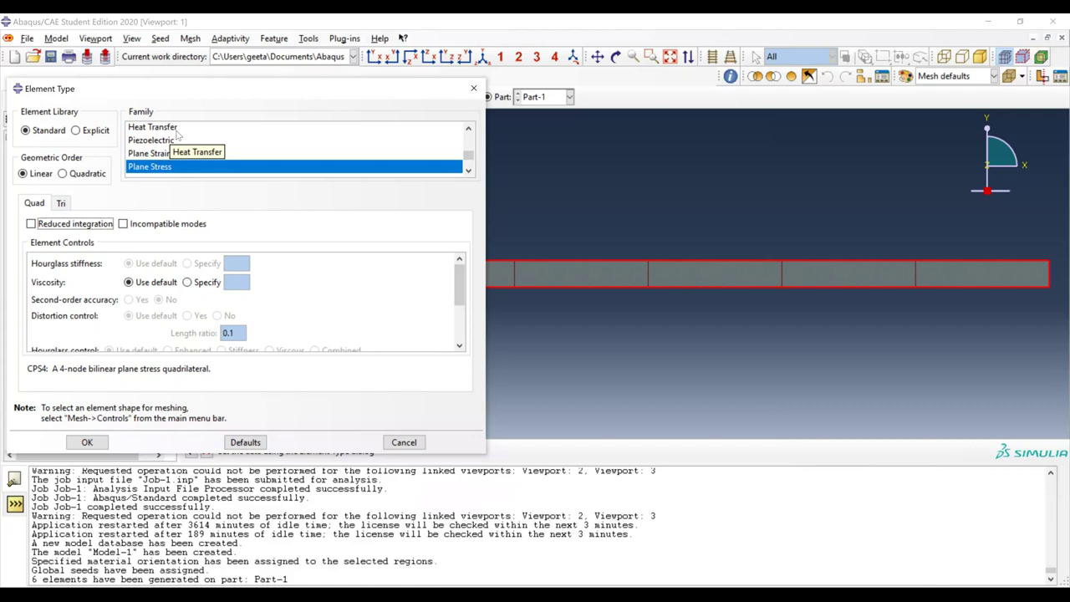
pyautogui.scroll(4, 176, 131)
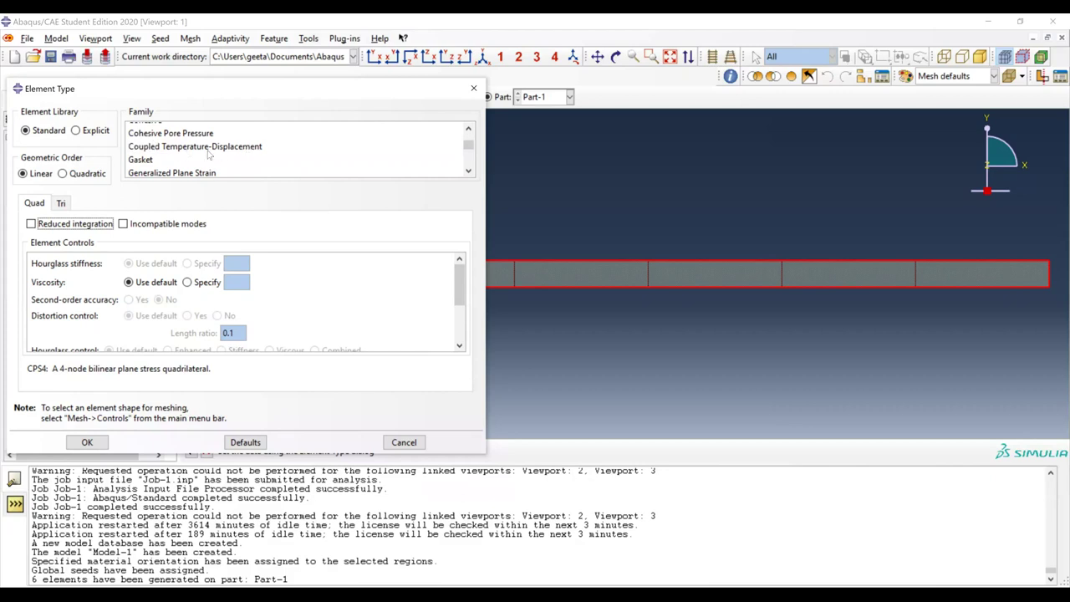
pyautogui.scroll(4, 240, 153)
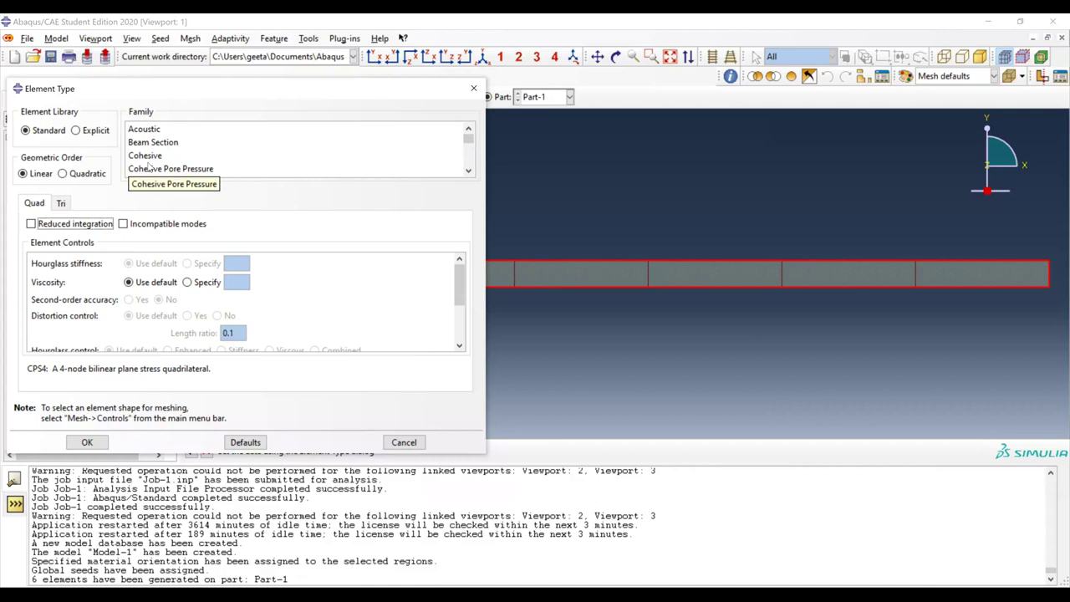
pyautogui.scroll(-1, 148, 165)
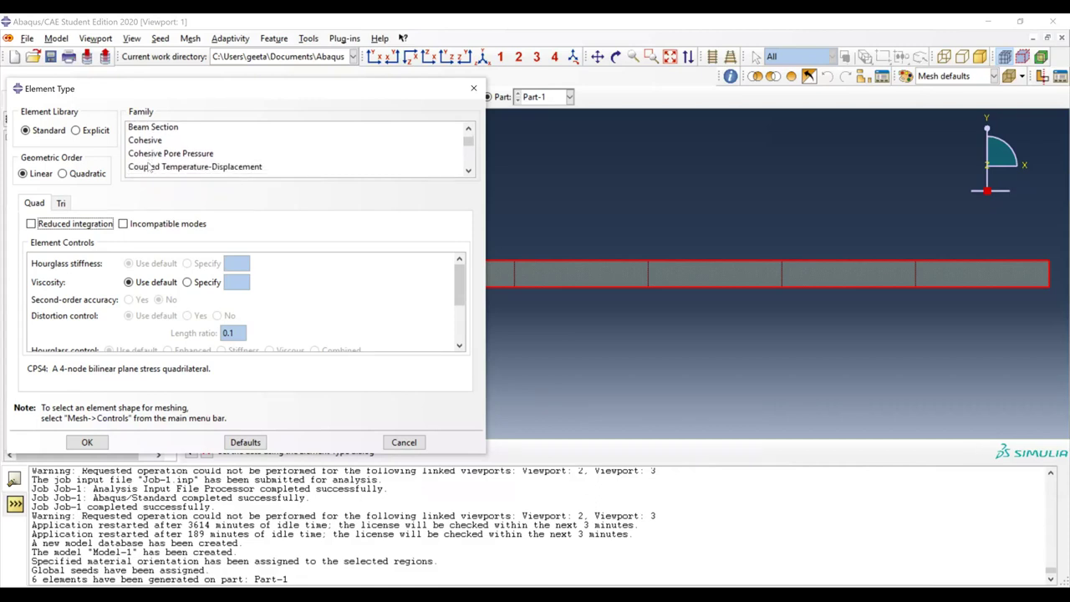
pyautogui.scroll(-5, 148, 166)
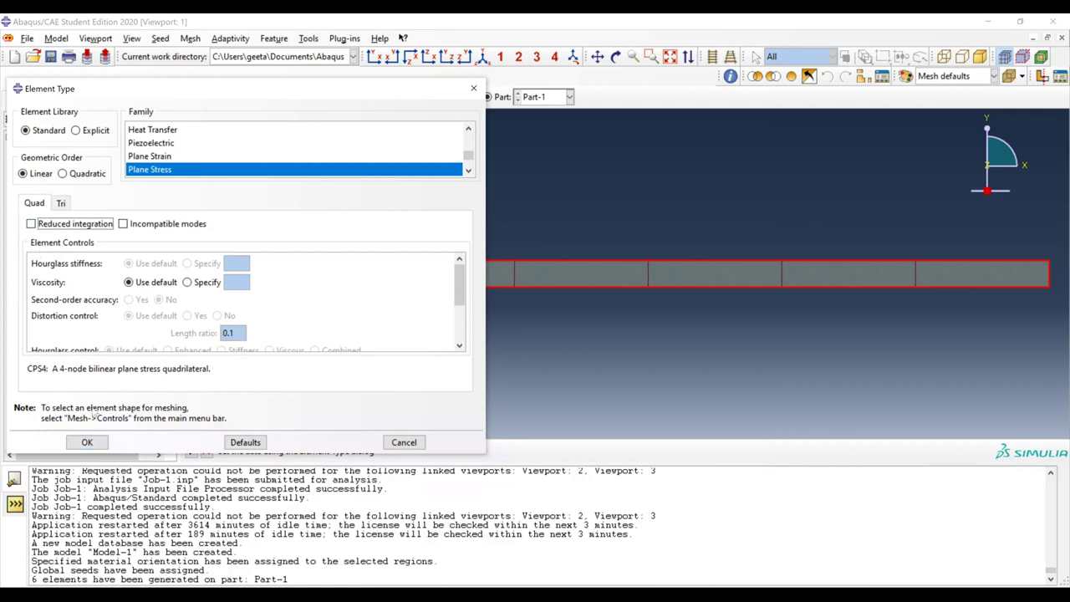
pyautogui.click(88, 444)
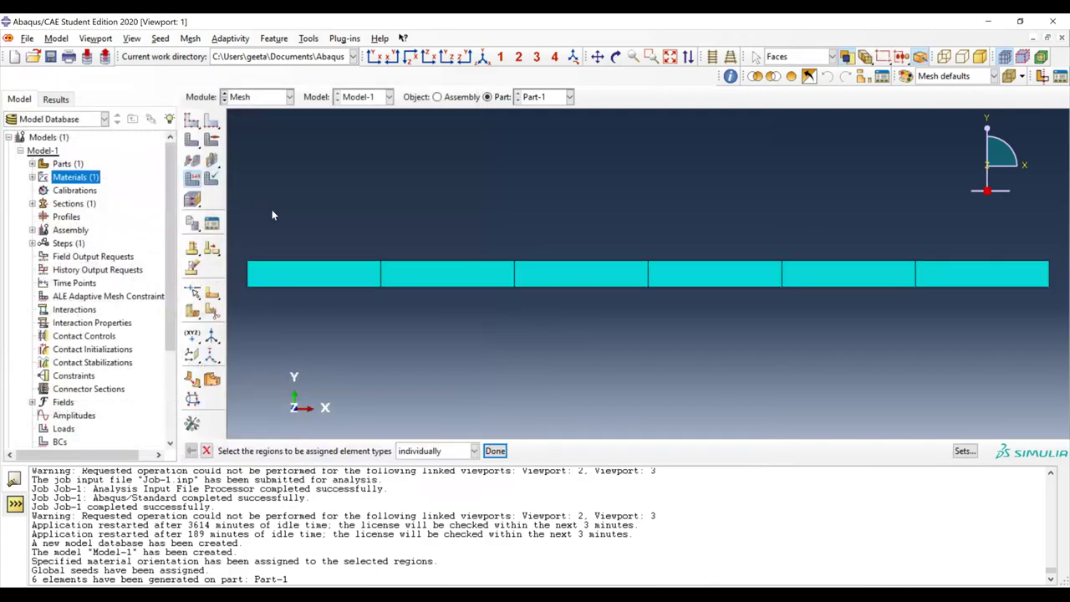
pyautogui.click(496, 452)
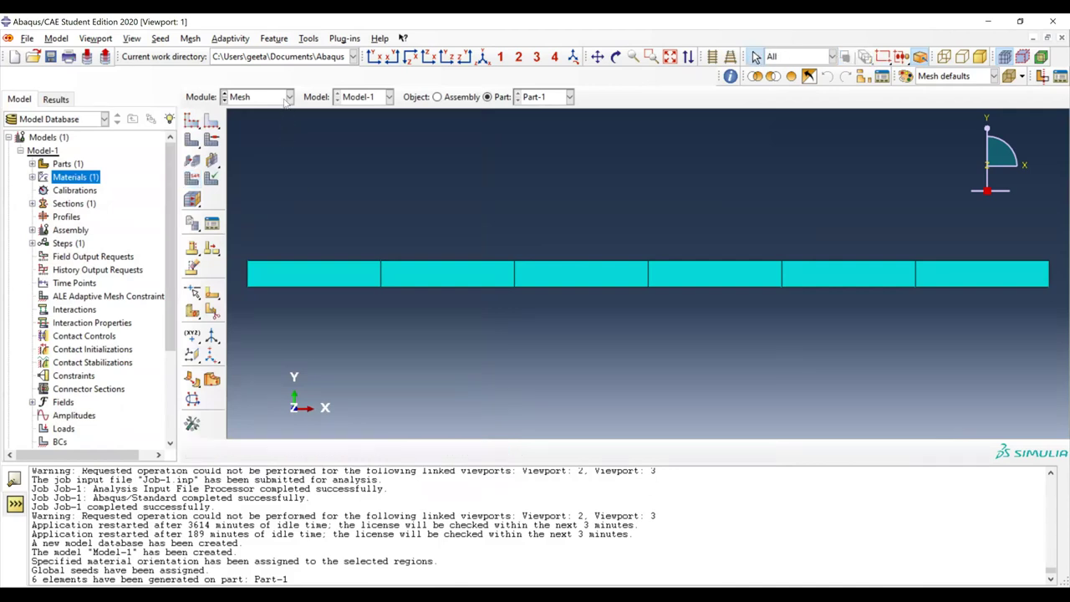
# - Create a dependent assembly instance of Part-1
pyautogui.click(288, 97)
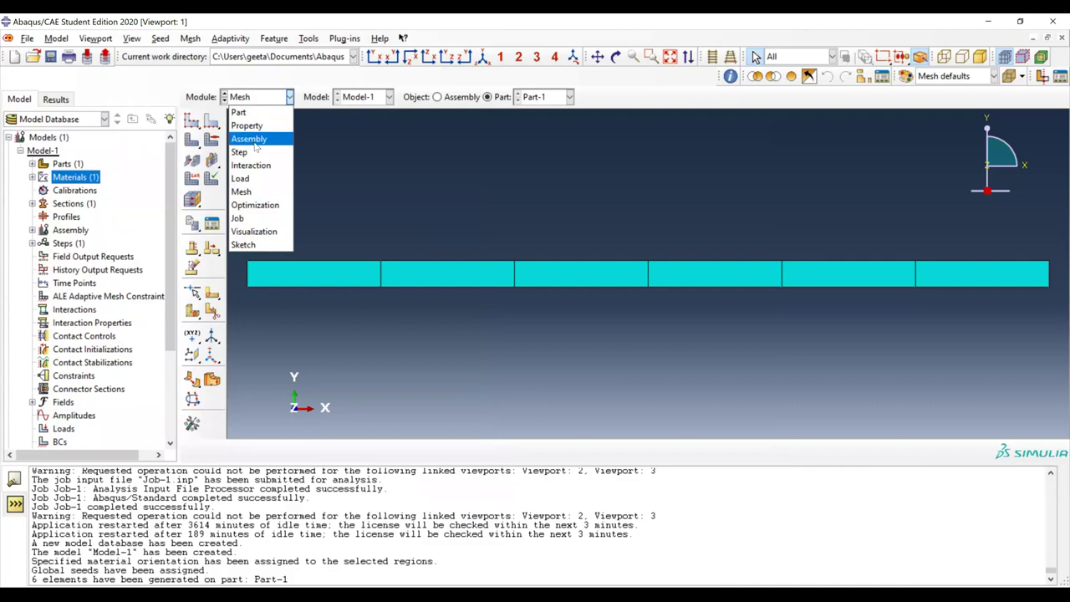
pyautogui.click(249, 138)
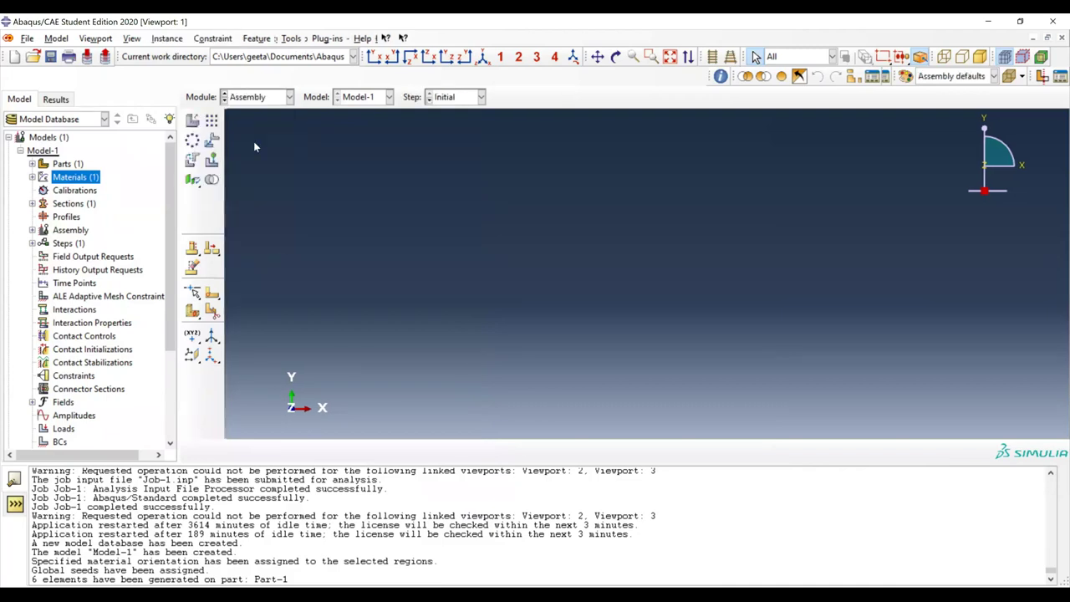
pyautogui.click(193, 121)
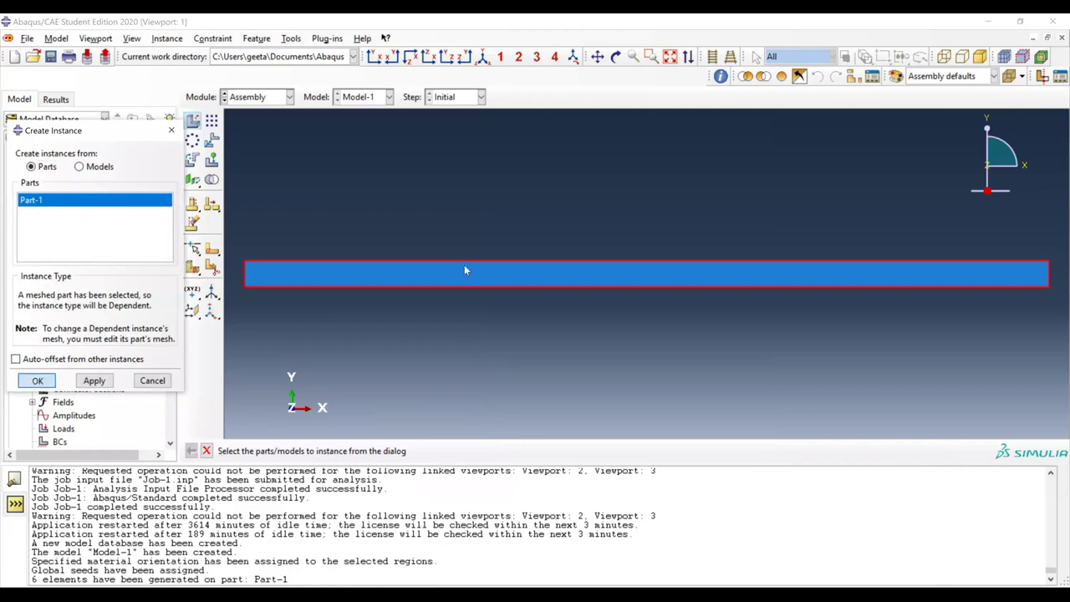
pyautogui.click(42, 383)
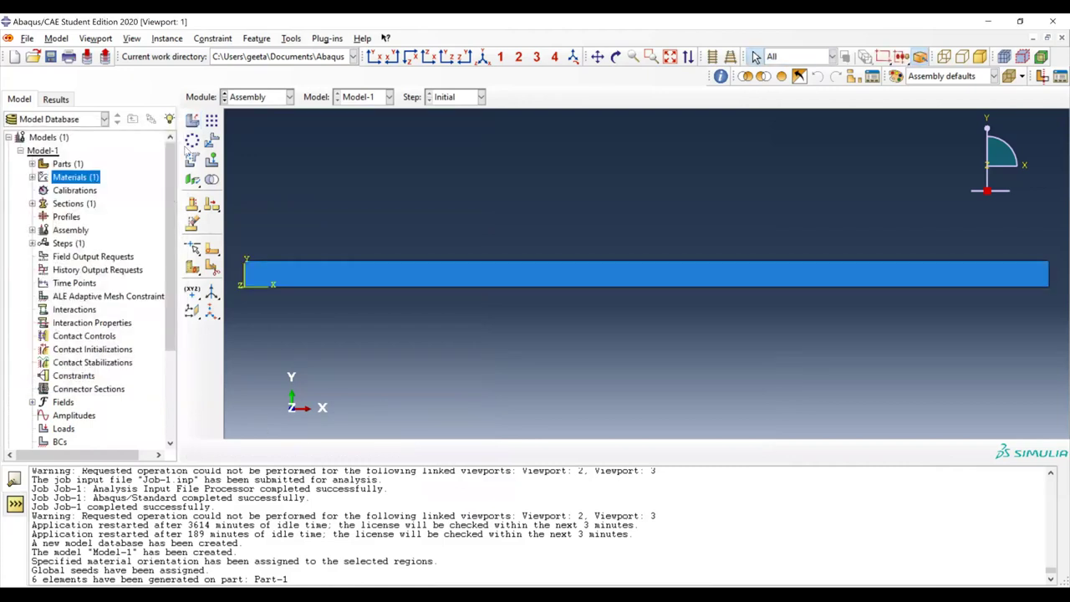
# - Create a Static, General step named load after the Initial step, keeping time period 1 and Nlgeom off
pyautogui.click(268, 97)
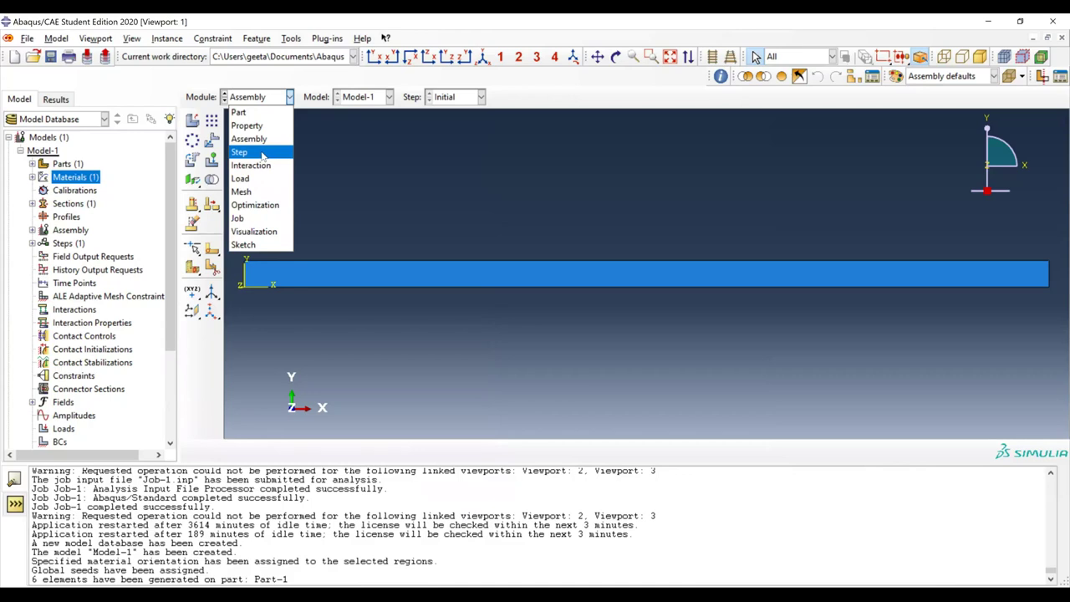
pyautogui.click(261, 151)
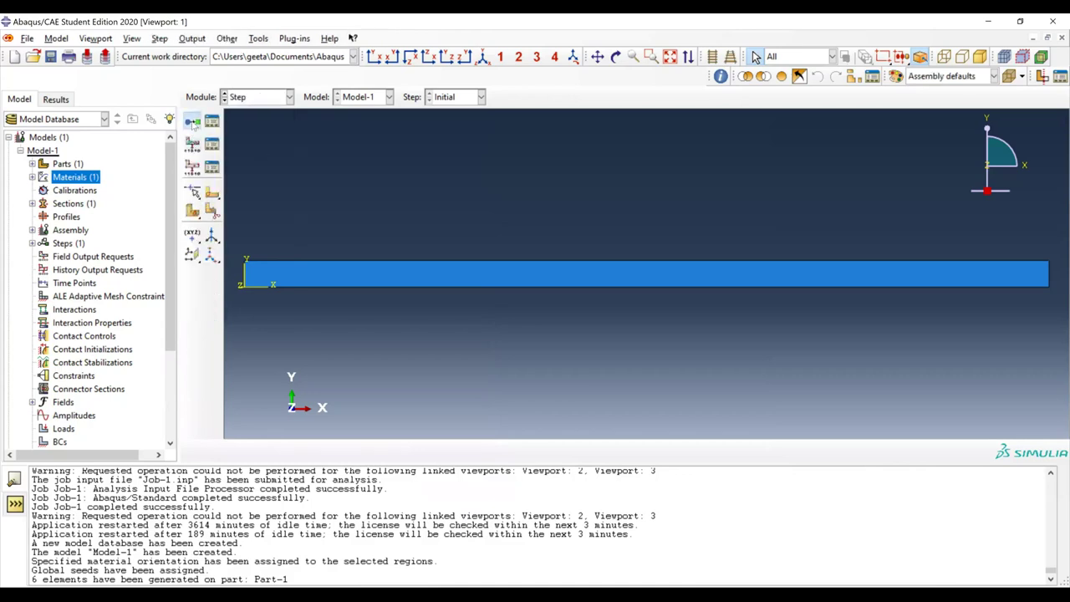
pyautogui.click(193, 123)
pyautogui.write('load')
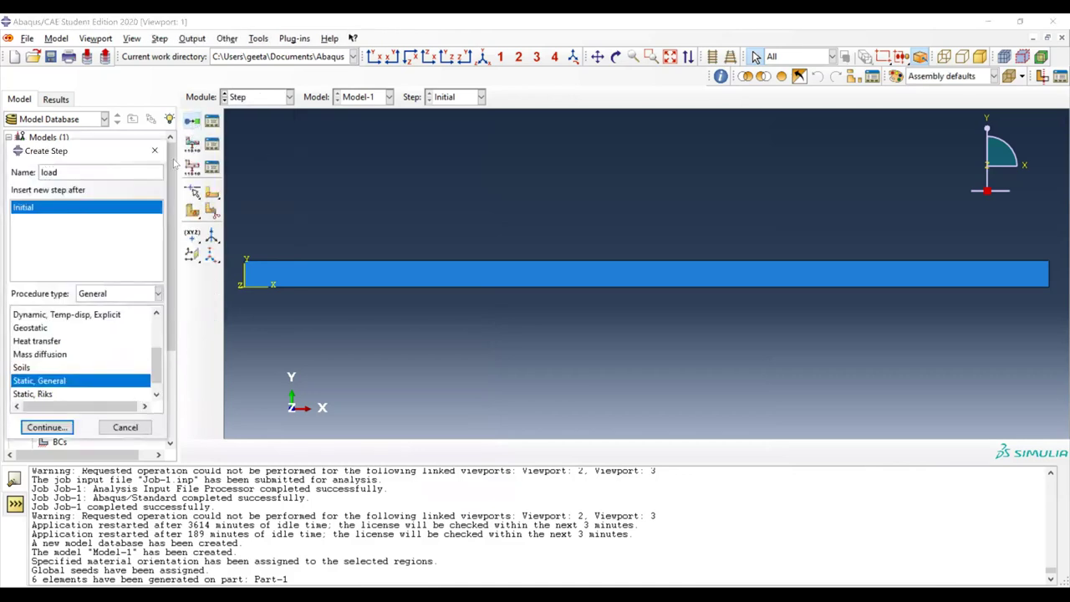
pyautogui.click(64, 427)
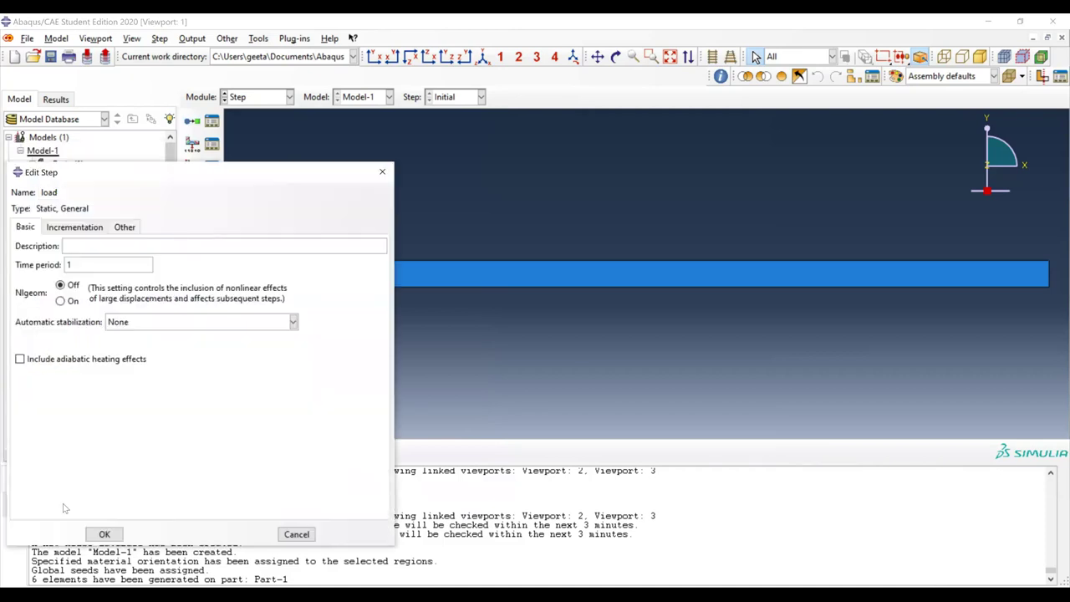
pyautogui.click(102, 535)
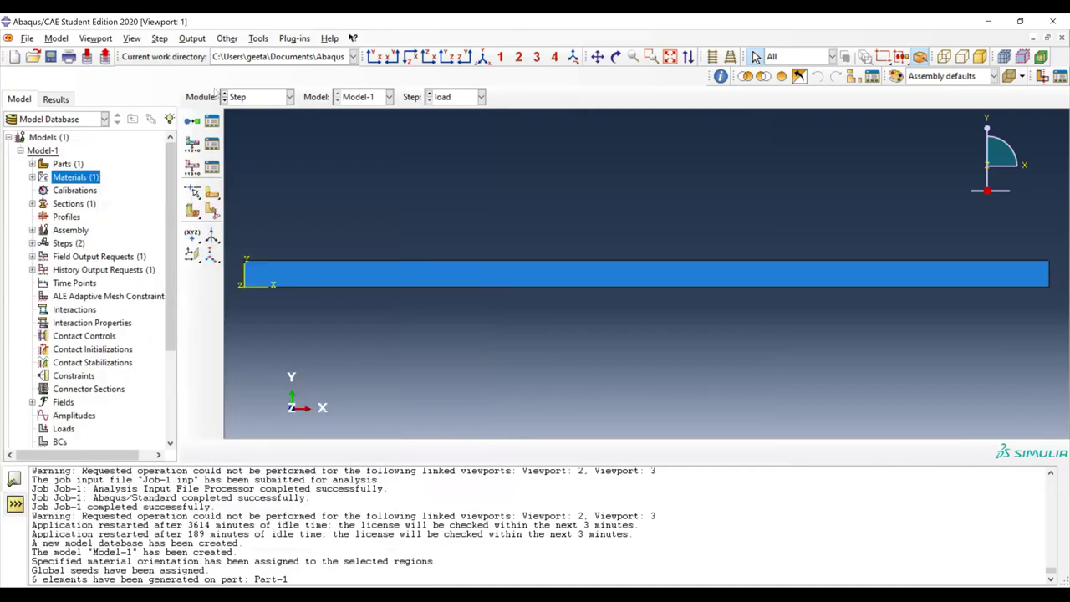
# - Begin a mechanical Symmetry/Antisymmetry/Encastre boundary condition named BC-1 in the Initial step
pyautogui.click(246, 99)
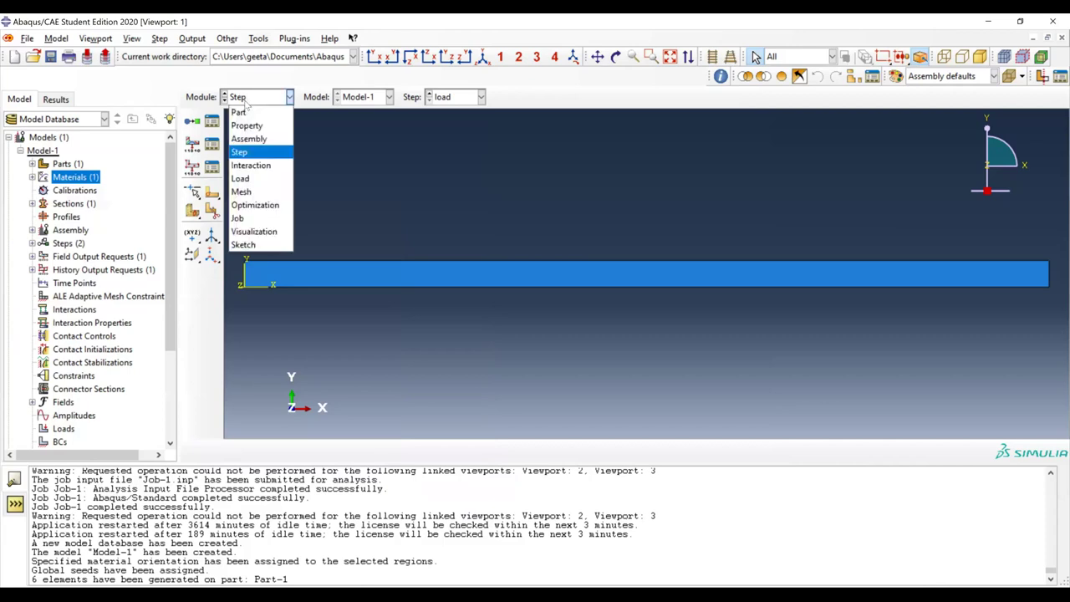
pyautogui.click(261, 179)
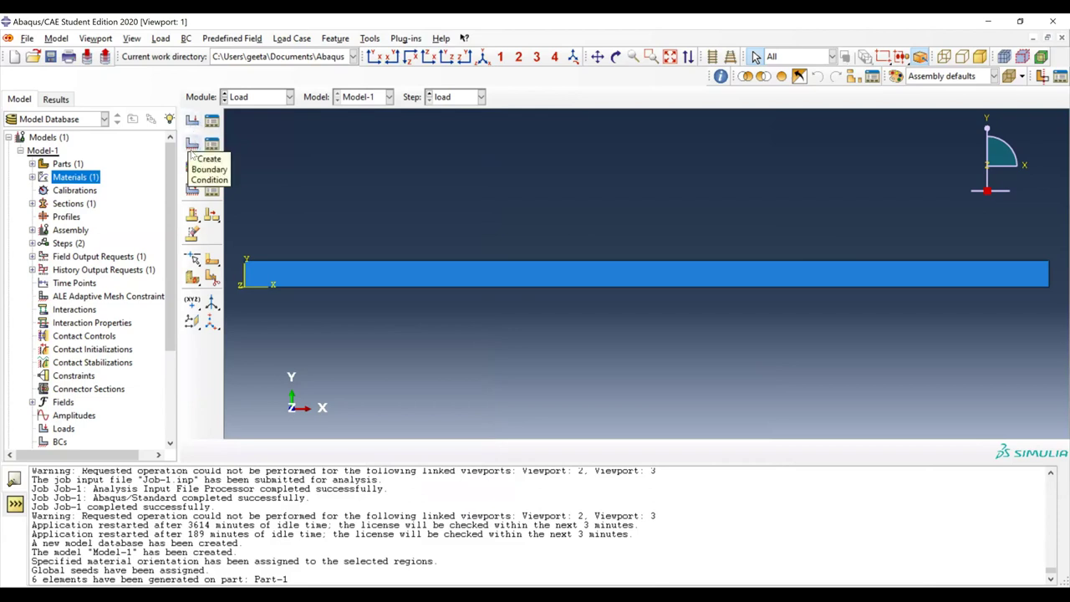
pyautogui.click(191, 149)
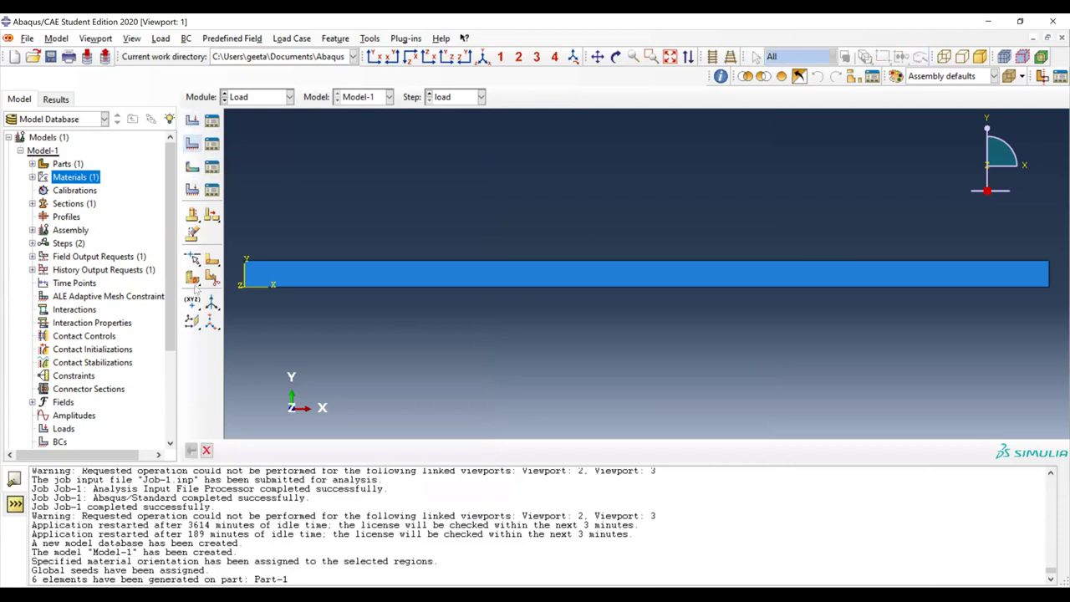
pyautogui.click(108, 234)
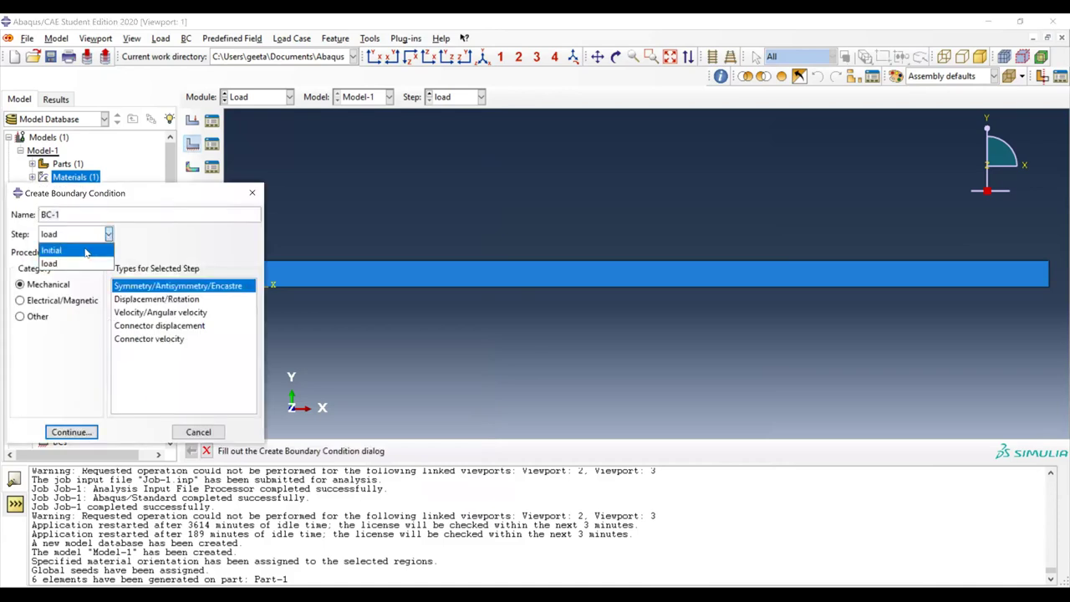
pyautogui.click(86, 251)
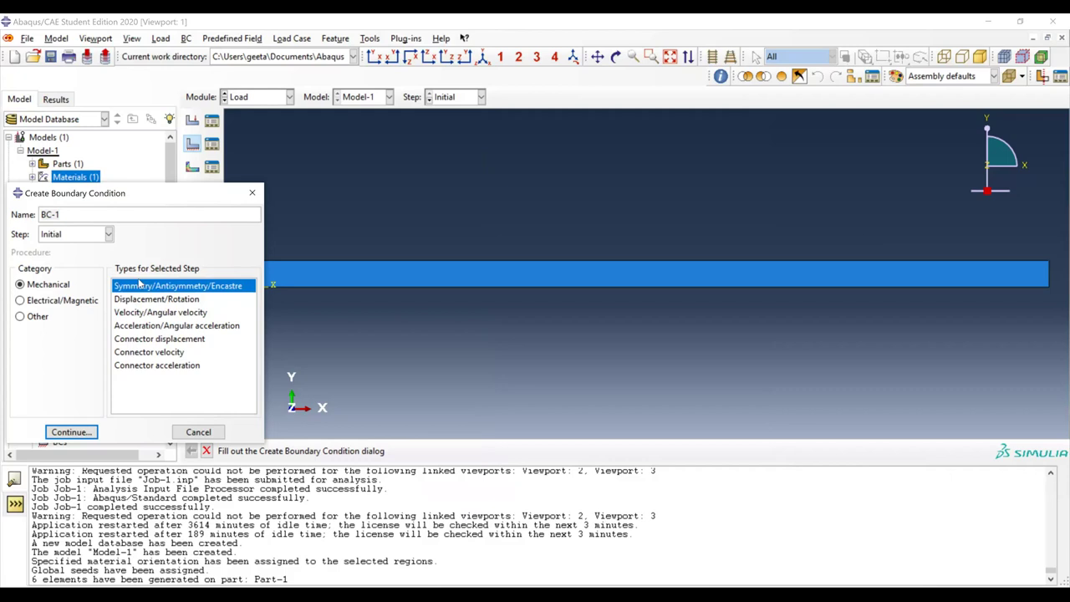
pyautogui.click(105, 234)
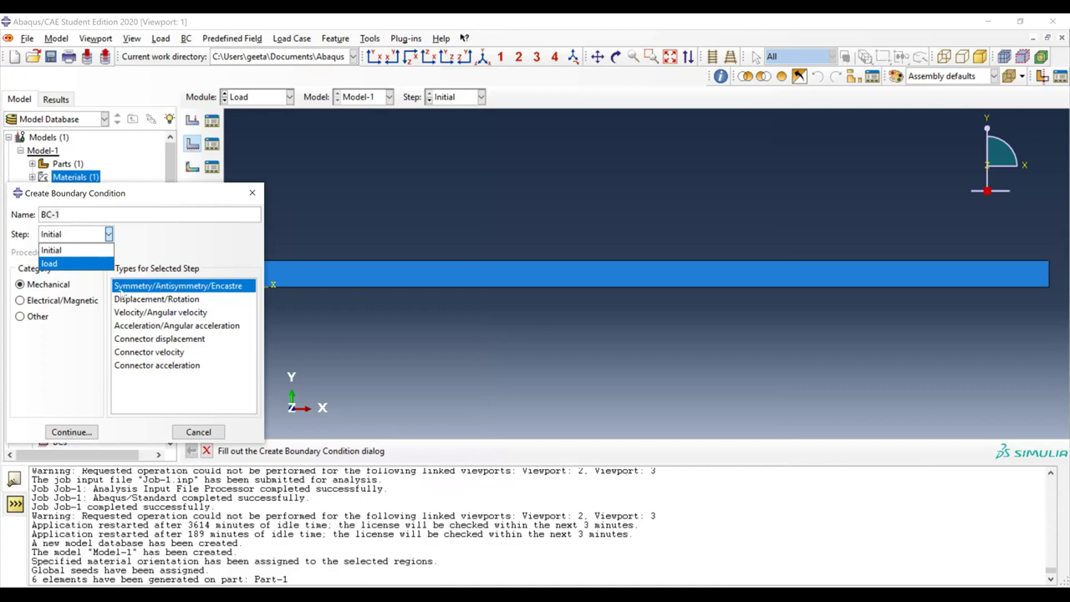
pyautogui.click(70, 250)
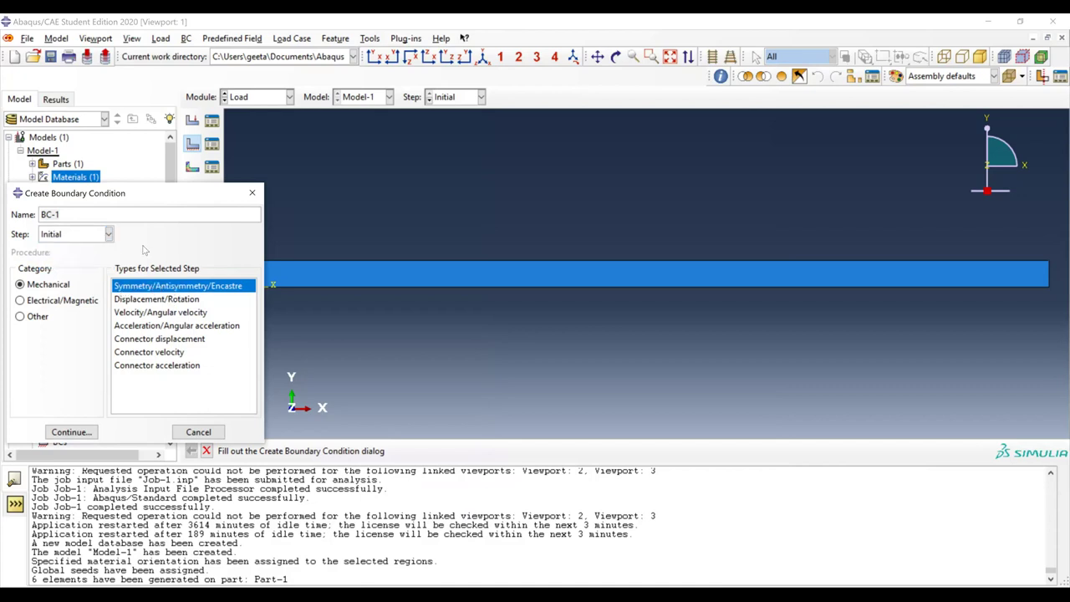
pyautogui.click(69, 438)
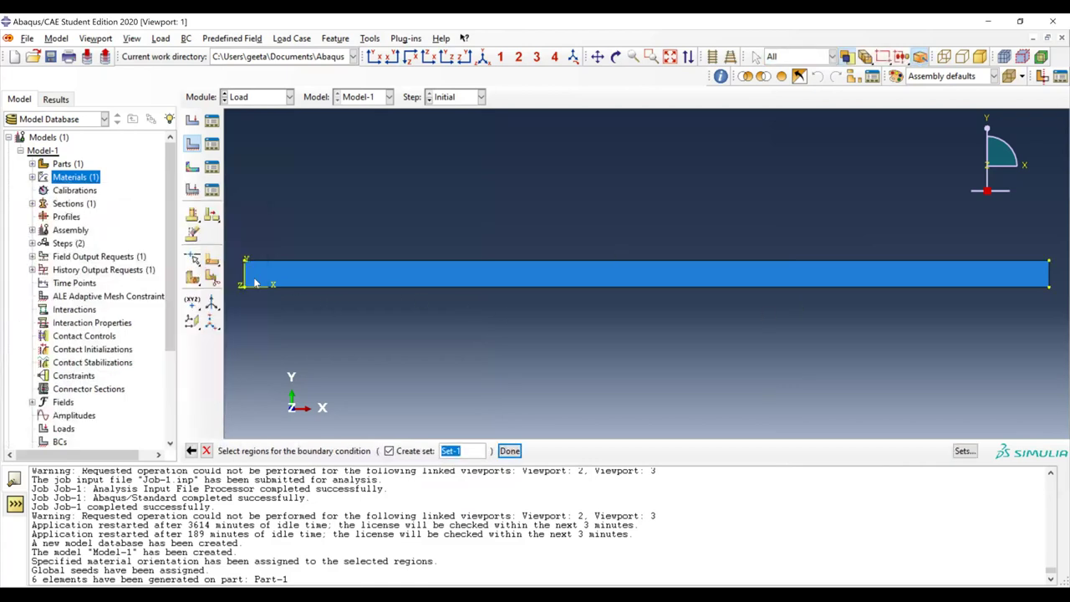
# - Apply the boundary condition to the beam's left edge as set fixed-edge and constrain it with ENCASTRE
pyautogui.click(245, 277)
pyautogui.click(469, 456)
pyautogui.press('BackSpace')
pyautogui.press('BackSpace')
pyautogui.press('BackSpace')
pyautogui.press('BackSpace')
pyautogui.press('BackSpace')
pyautogui.write('fixed-edge')
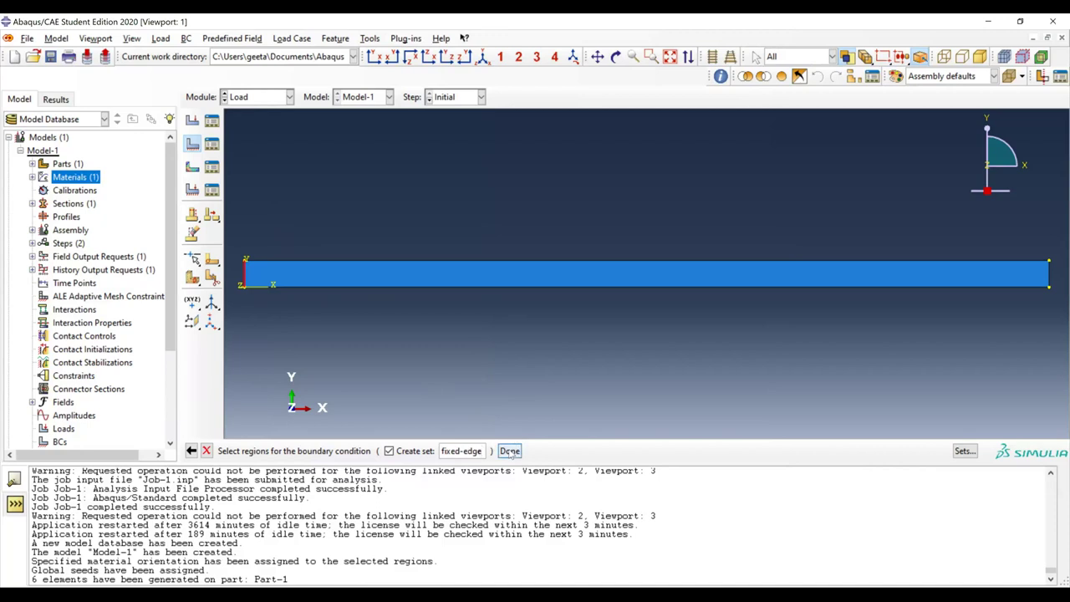
pyautogui.click(509, 450)
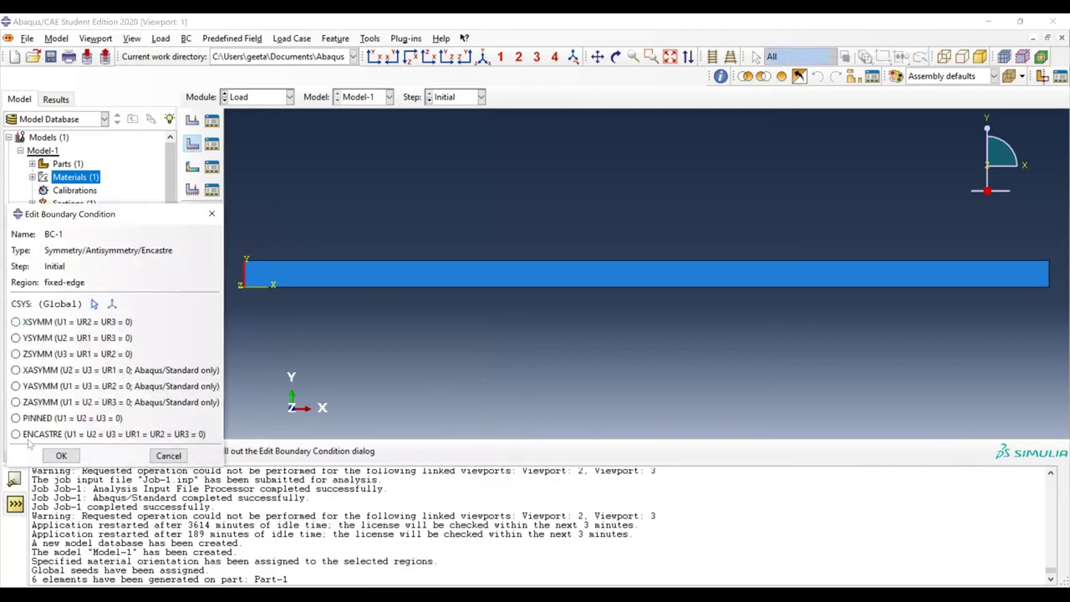
pyautogui.click(33, 436)
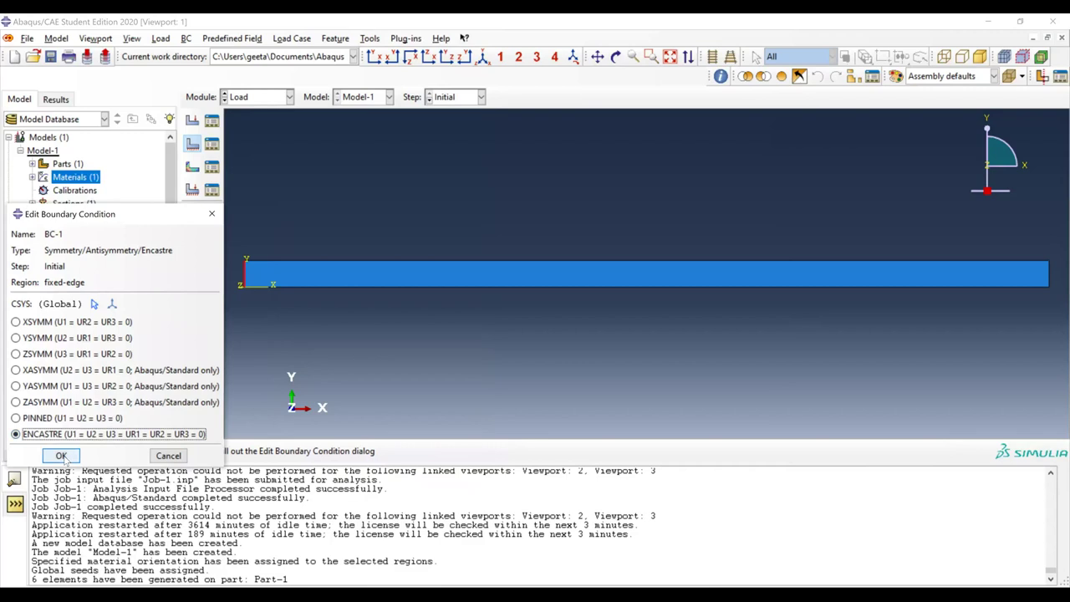
pyautogui.click(62, 457)
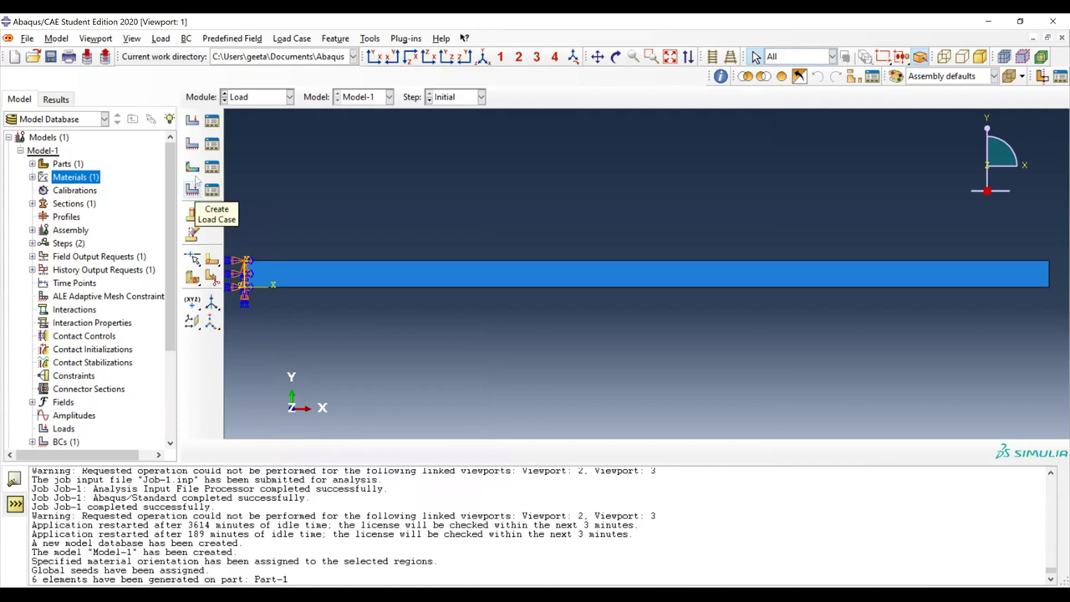
# - Begin a load named Load-1 in the load step
pyautogui.click(191, 122)
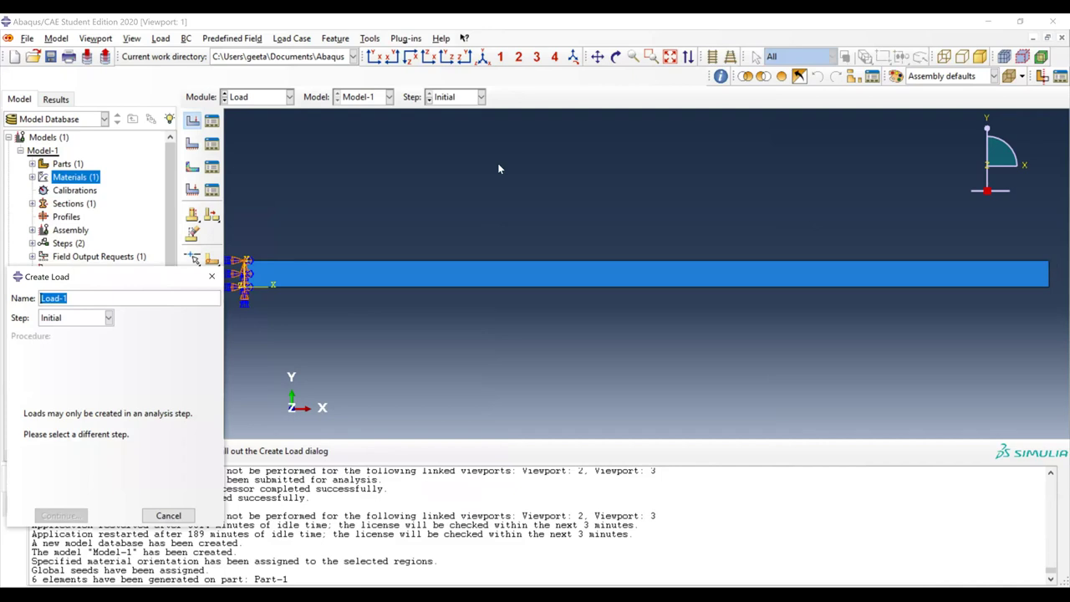
pyautogui.click(108, 318)
pyautogui.click(95, 348)
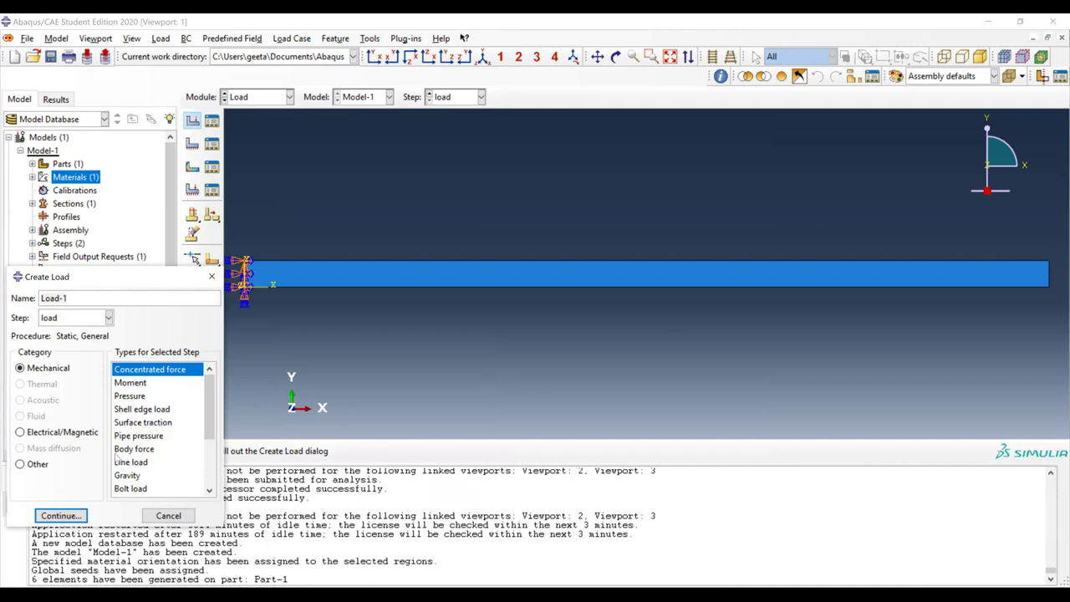
# - Examine the mechanical load types available for the step, including body force, gravity and surface traction, and return to Concentrated force
pyautogui.click(150, 451)
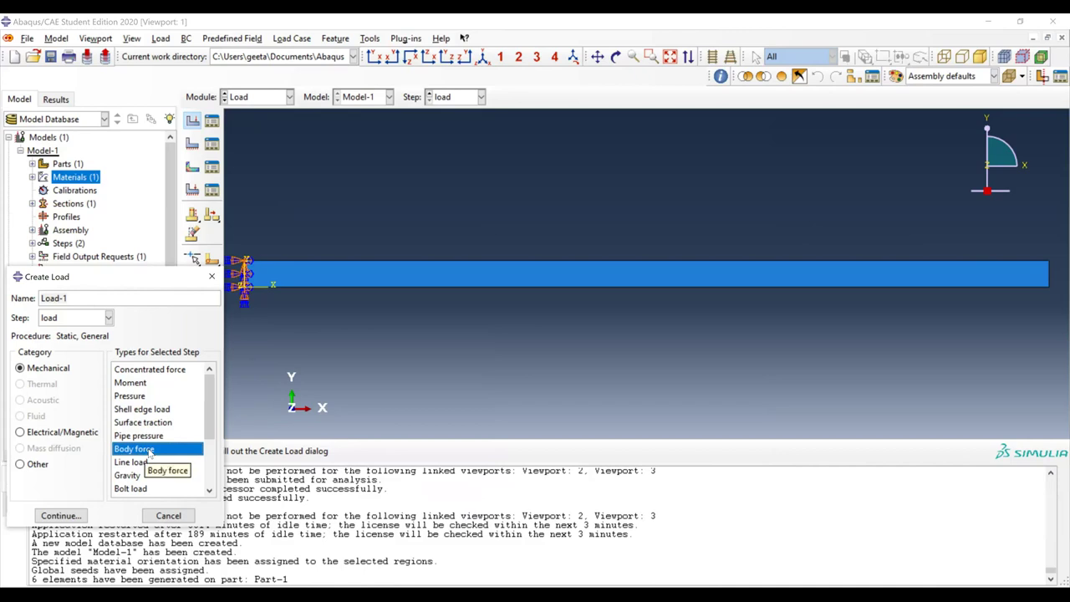
pyautogui.scroll(-2, 149, 452)
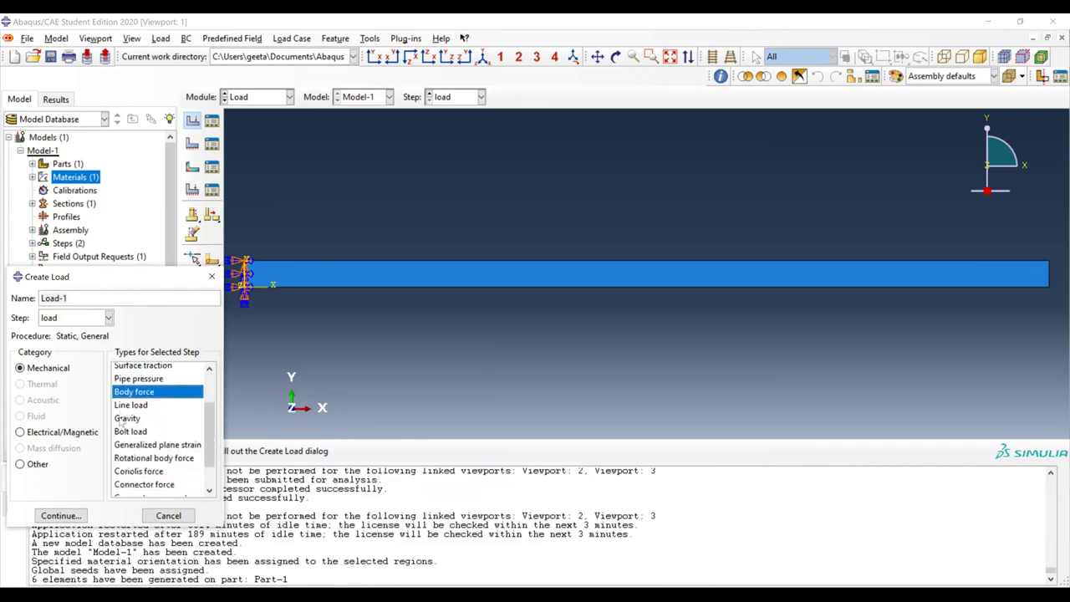
pyautogui.click(121, 419)
pyautogui.scroll(-2, 138, 460)
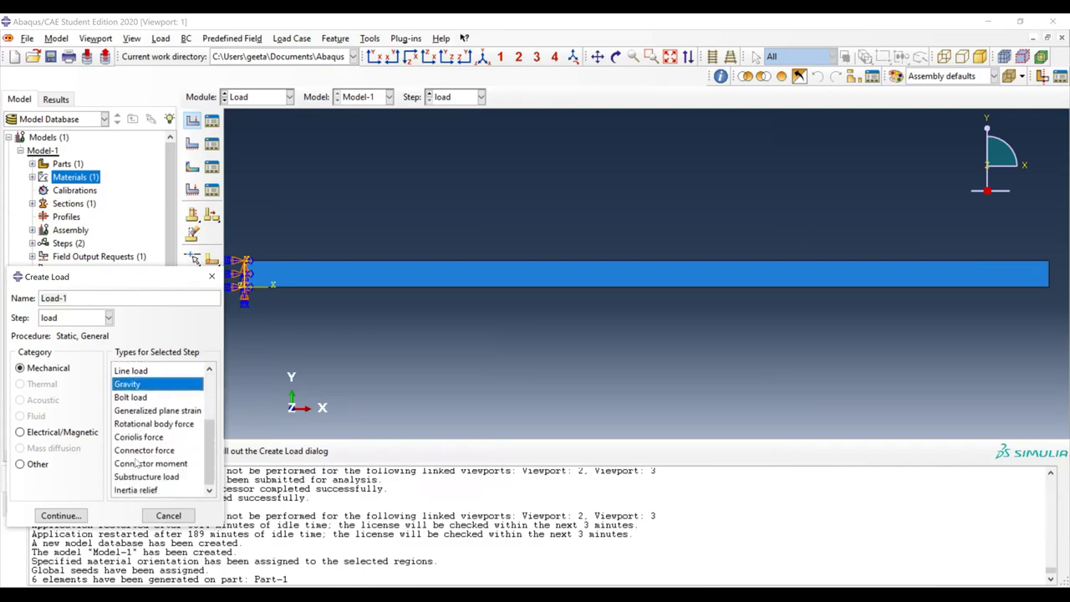
pyautogui.scroll(2, 136, 458)
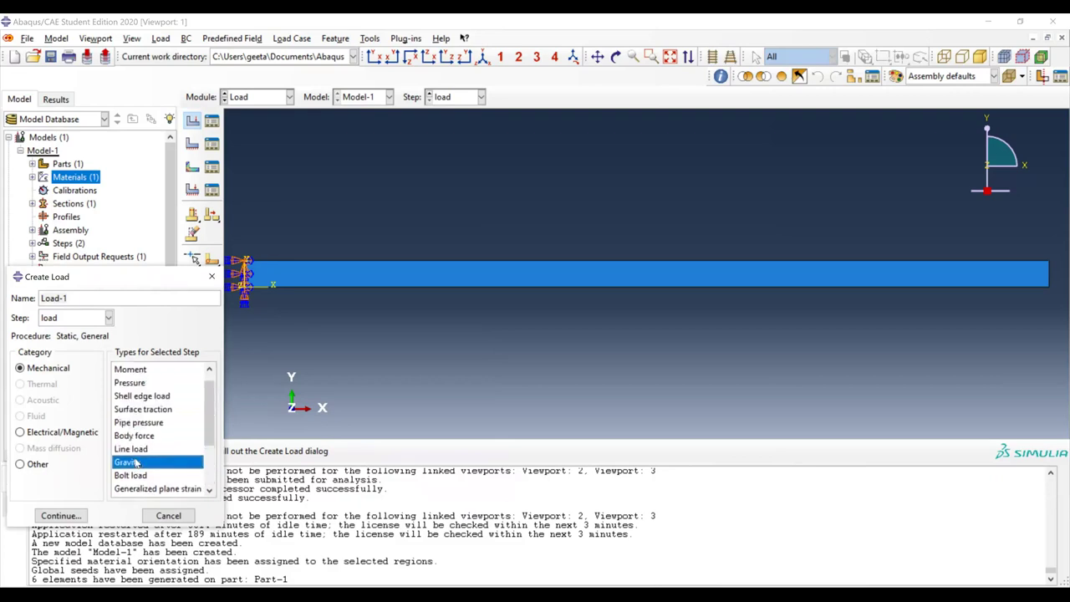
pyautogui.scroll(1, 135, 397)
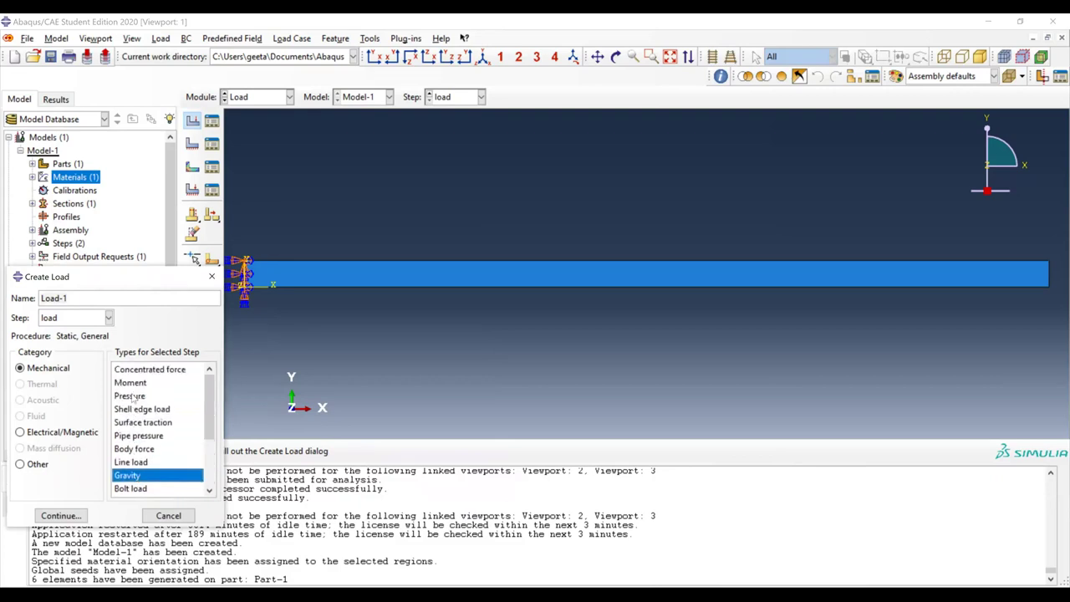
pyautogui.click(164, 374)
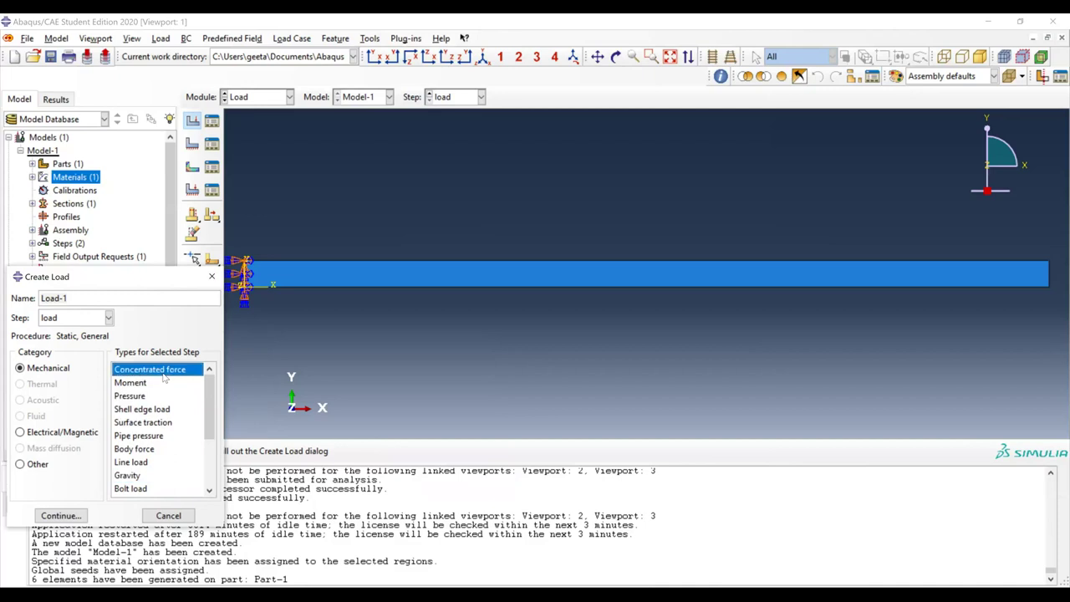
pyautogui.click(167, 427)
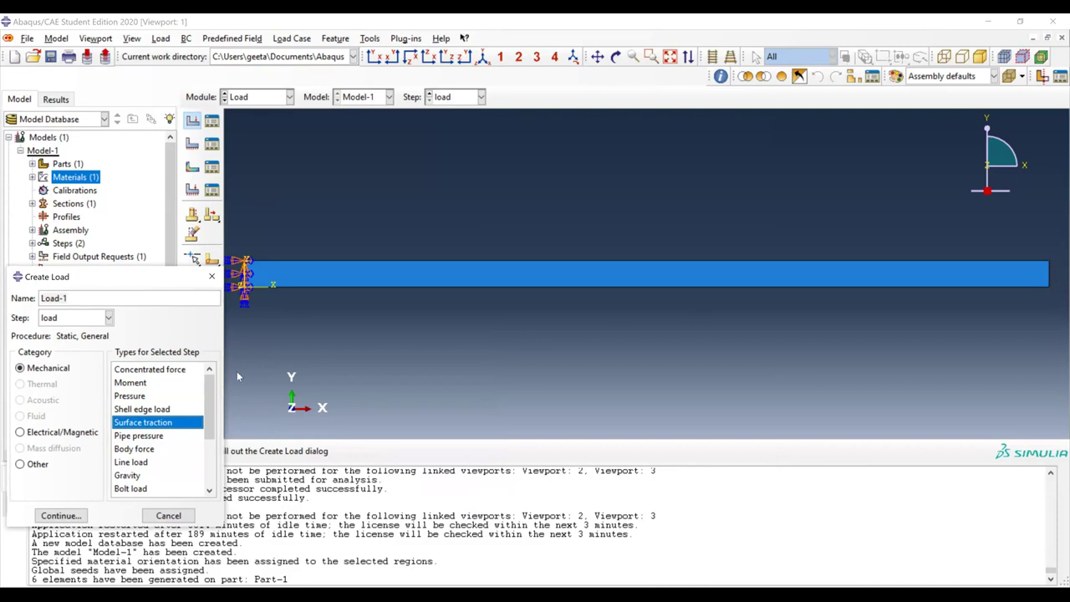
pyautogui.click(174, 370)
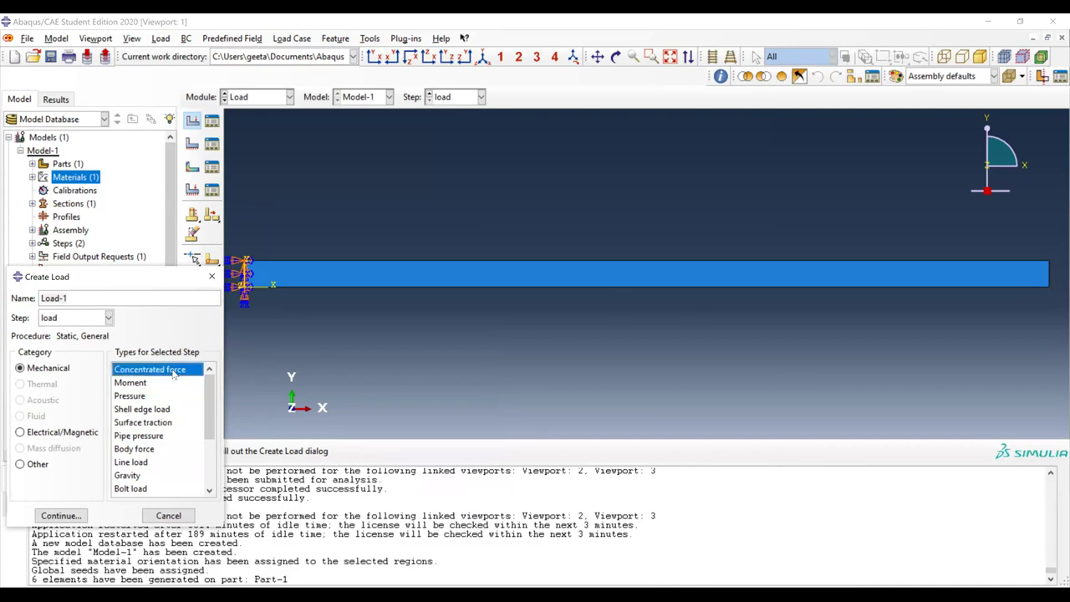
# - Apply the concentrated force at the upper corner of the beam's free end as set load-node, with CF2 set to -5
pyautogui.click(59, 516)
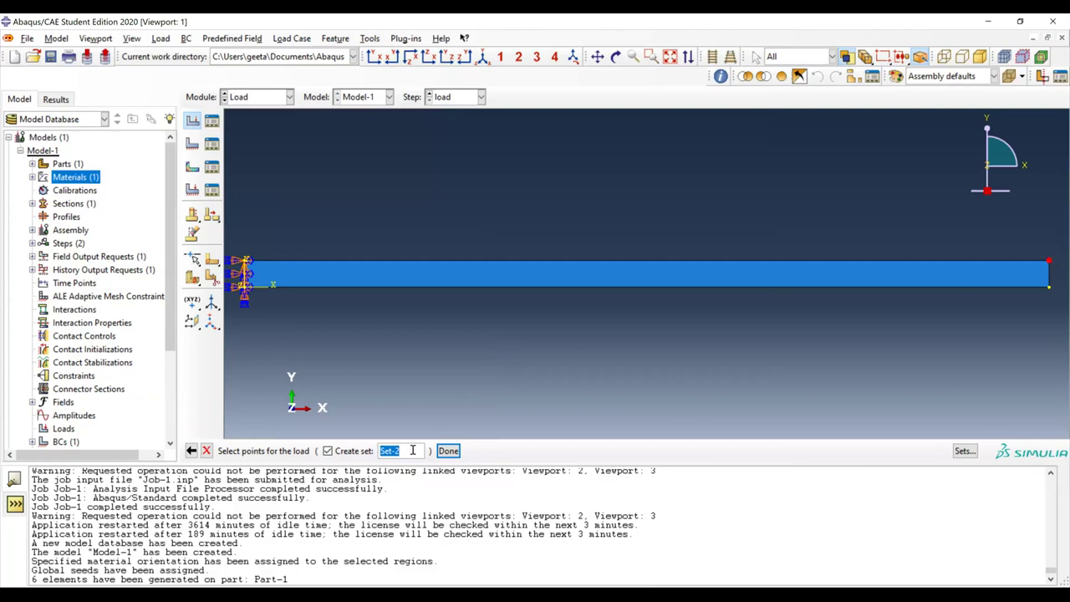
pyautogui.write('load-node')
pyautogui.click(448, 450)
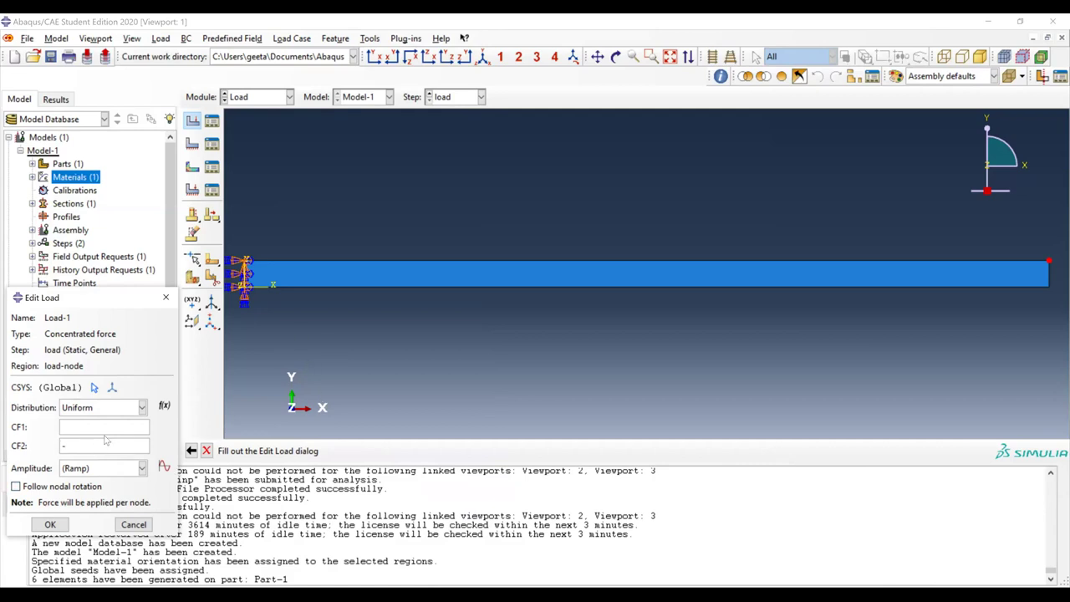
pyautogui.write('5')
pyautogui.click(50, 524)
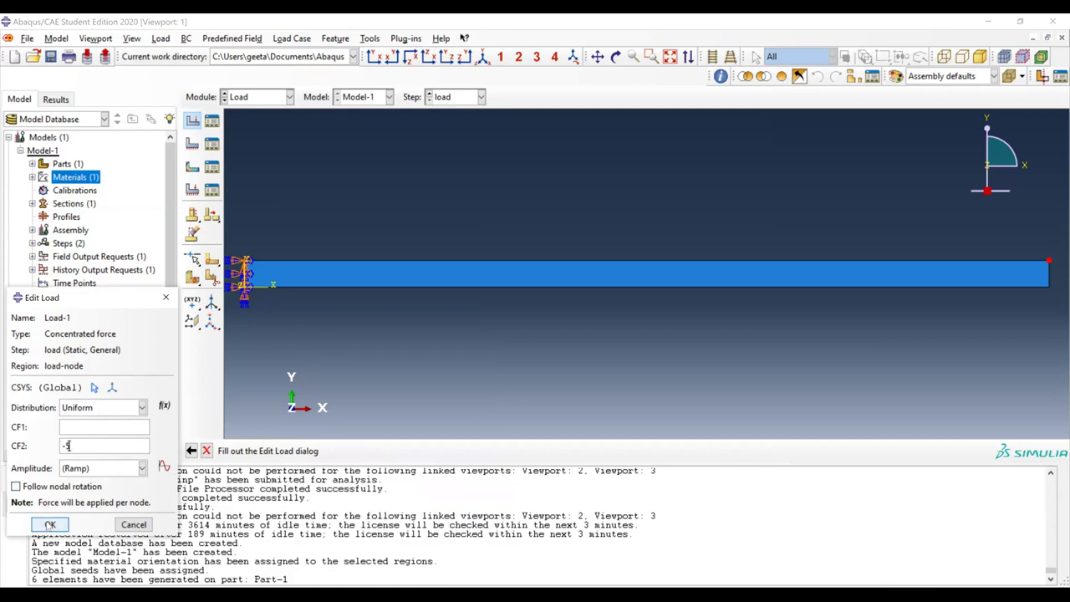
pyautogui.click(50, 524)
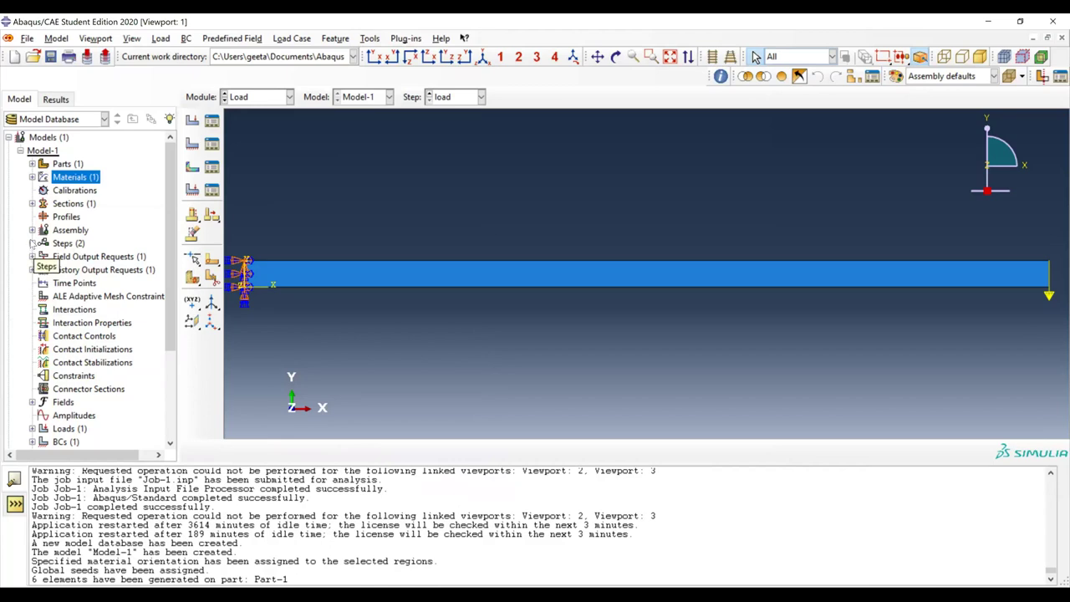
# - Create a full-analysis job named bending-CPS4-1by6 for Model-1, keeping the default submission settings
pyautogui.click(272, 99)
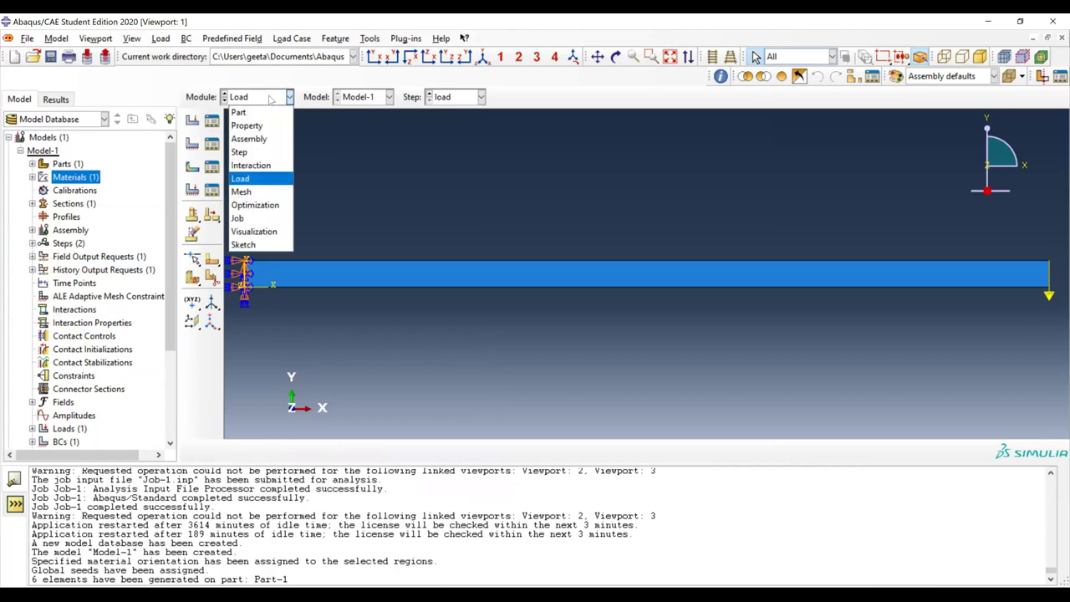
pyautogui.click(250, 220)
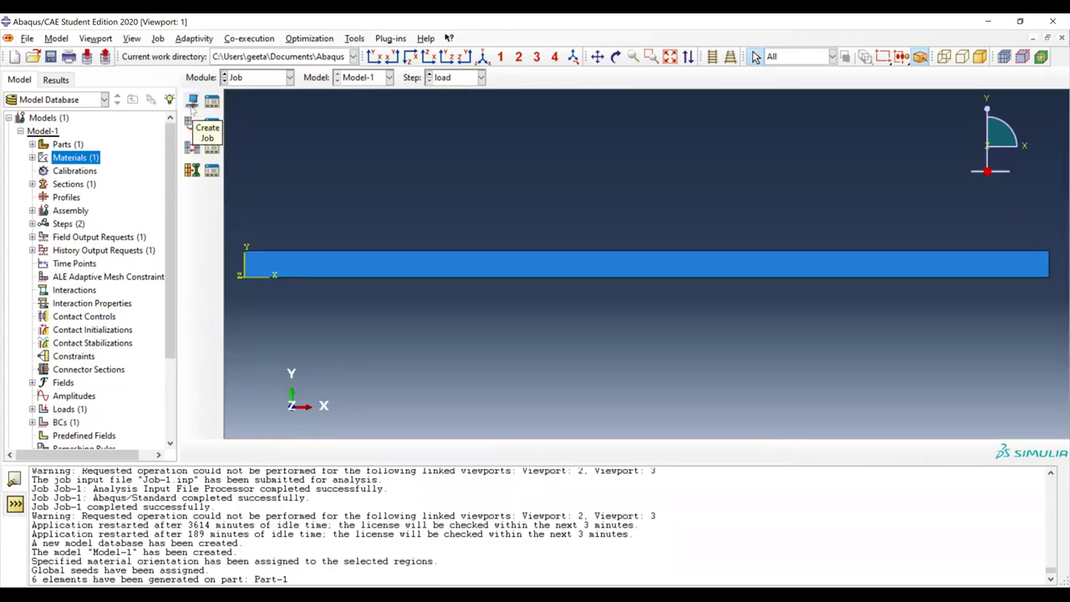
pyautogui.click(191, 102)
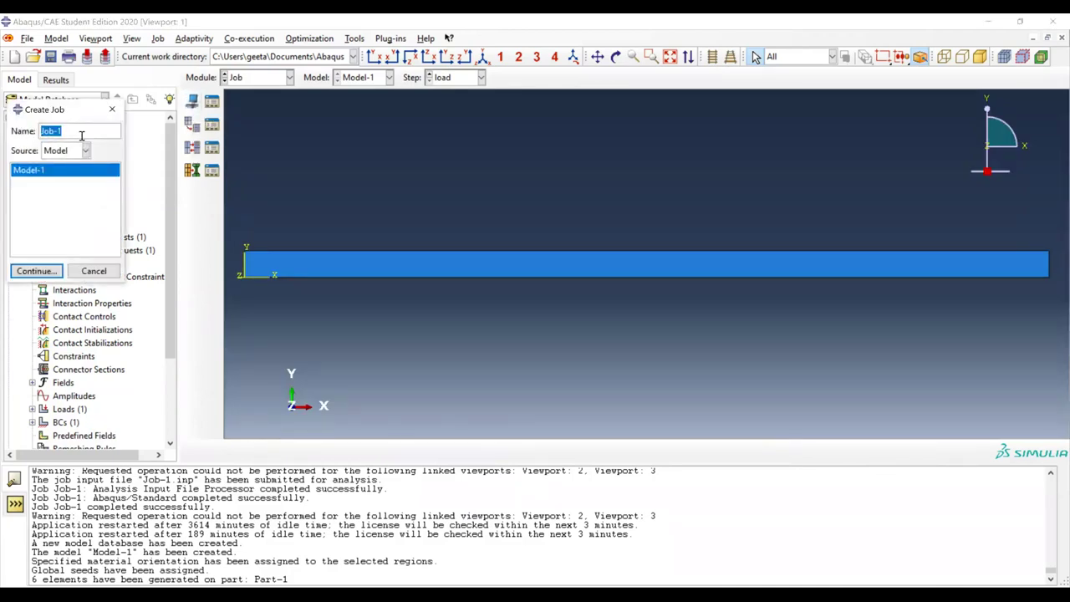
pyautogui.write('can')
pyautogui.press('BackSpace')
pyautogui.press('BackSpace')
pyautogui.press('BackSpace')
pyautogui.write('nding')
pyautogui.write('-CPS')
pyautogui.write('4')
pyautogui.write('-6')
pyautogui.press('BackSpace')
pyautogui.write('16')
pyautogui.write('by6')
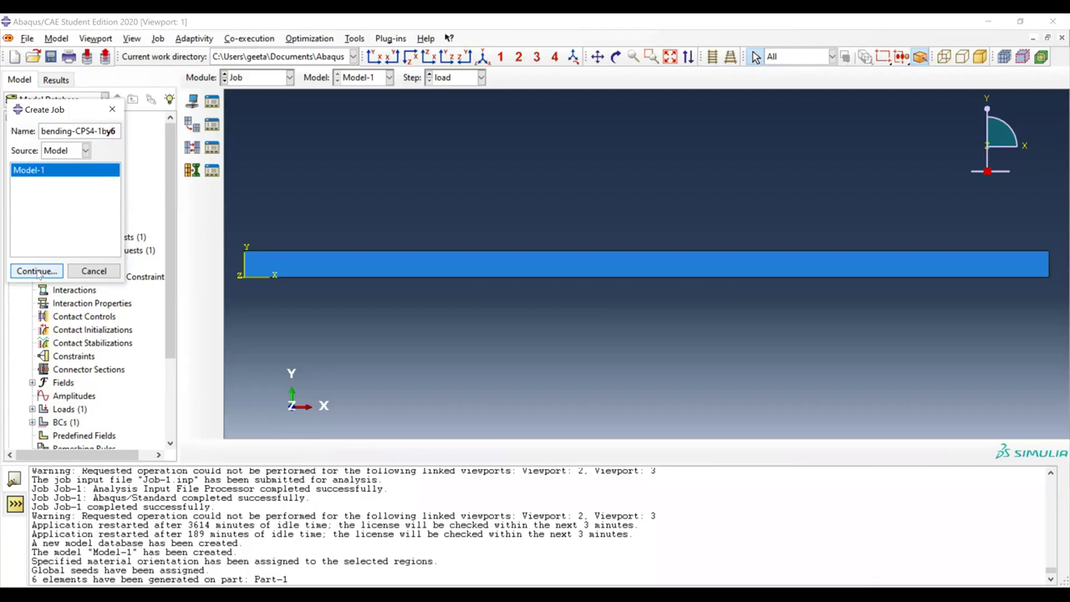
pyautogui.click(93, 130)
pyautogui.click(37, 273)
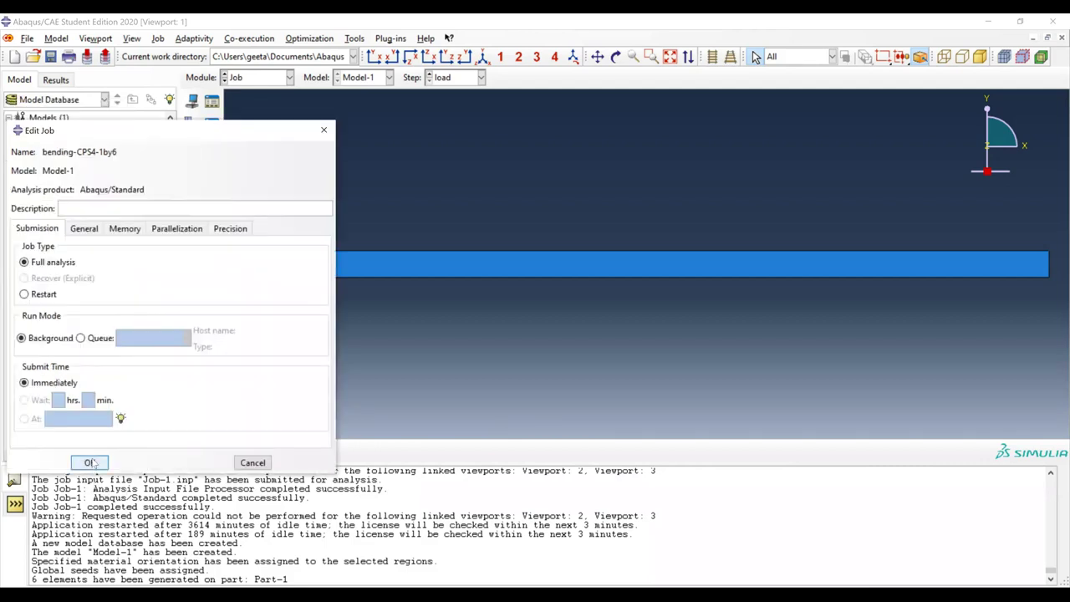
pyautogui.click(90, 462)
# - Submit the bending-CPS4-1by6 job for analysis
pyautogui.scroll(-6, 92, 377)
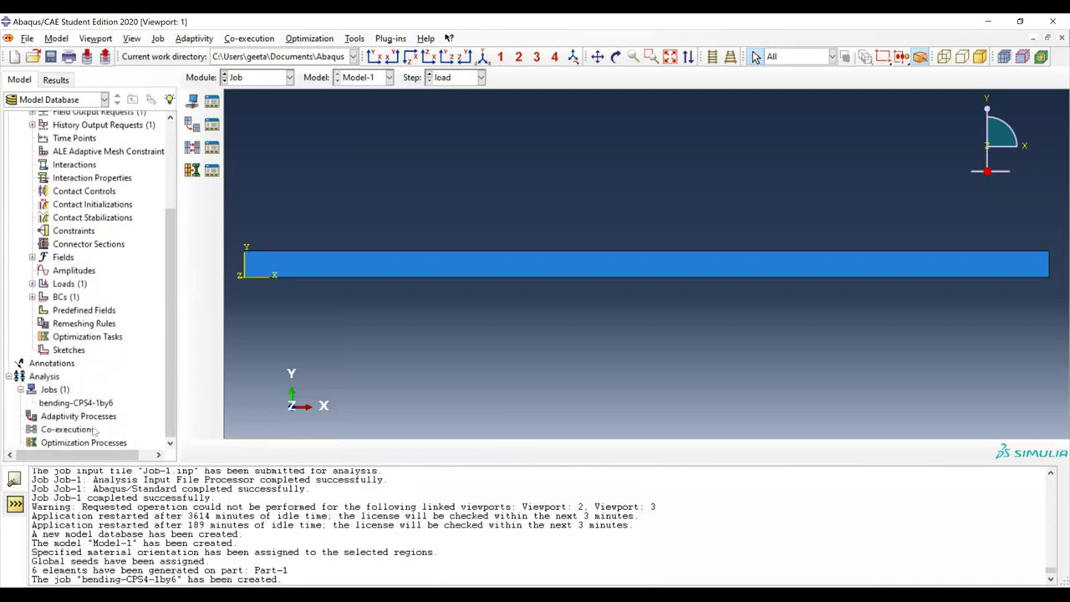
pyautogui.rightClick(84, 403)
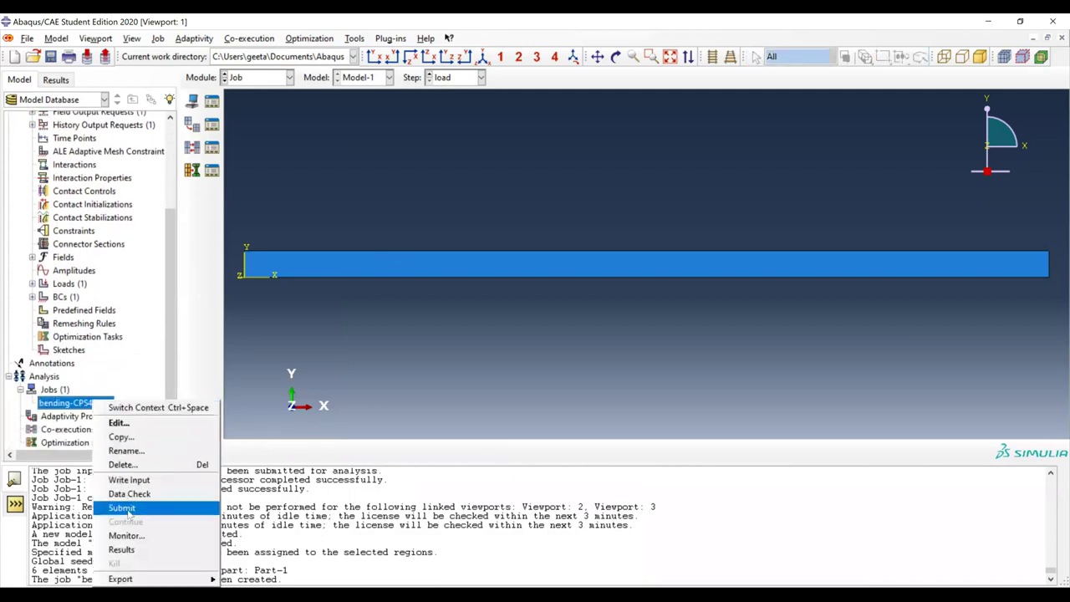
pyautogui.click(122, 509)
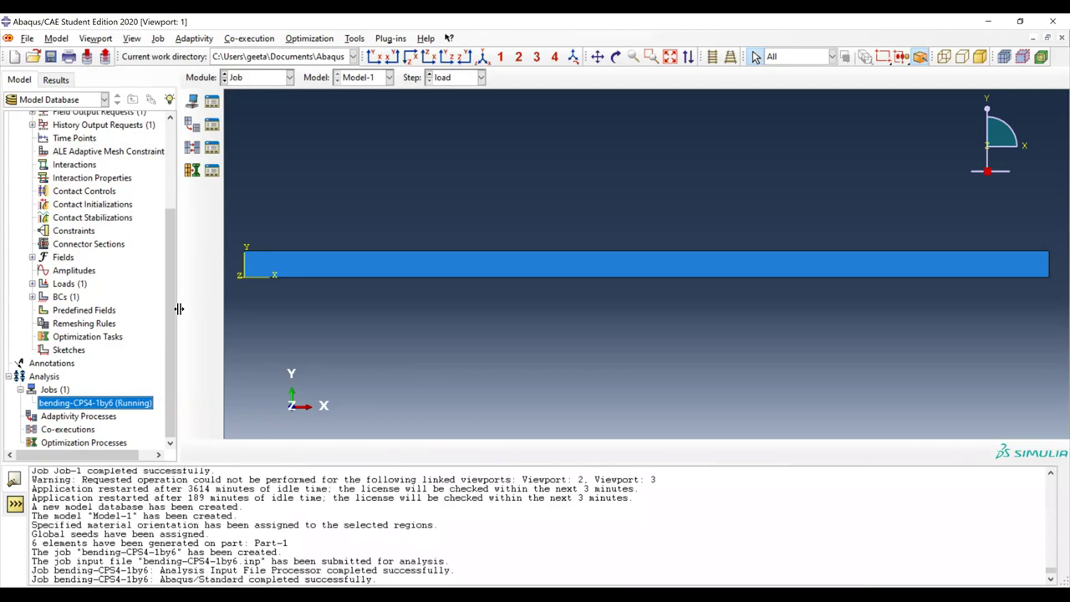
# - Open the results of bending-CPS4-1by6 and plot the Mises stress contours on the deformed beam
pyautogui.rightClick(99, 404)
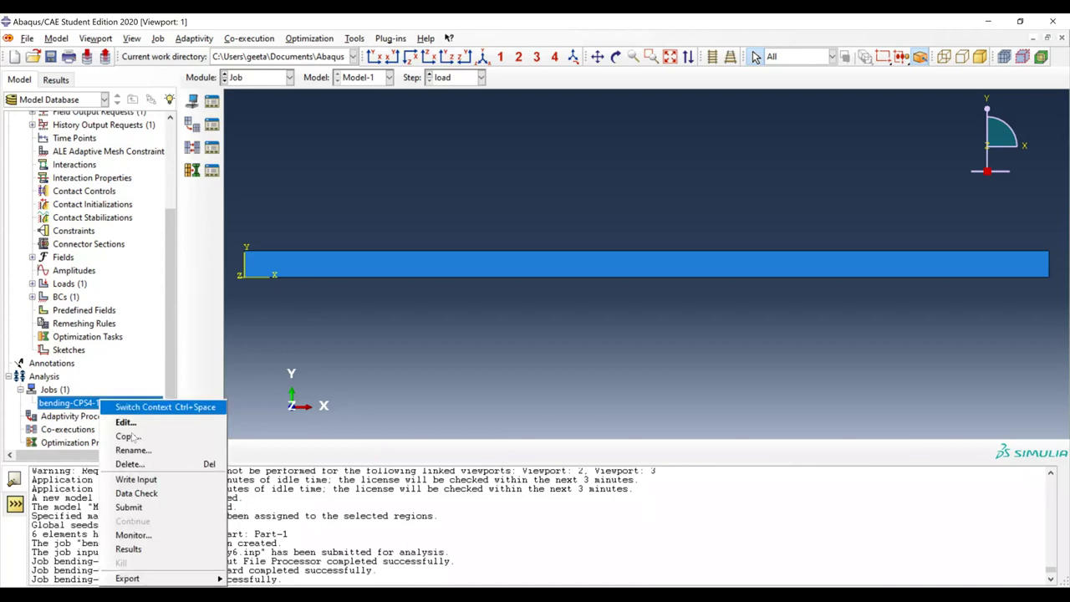
pyautogui.click(128, 549)
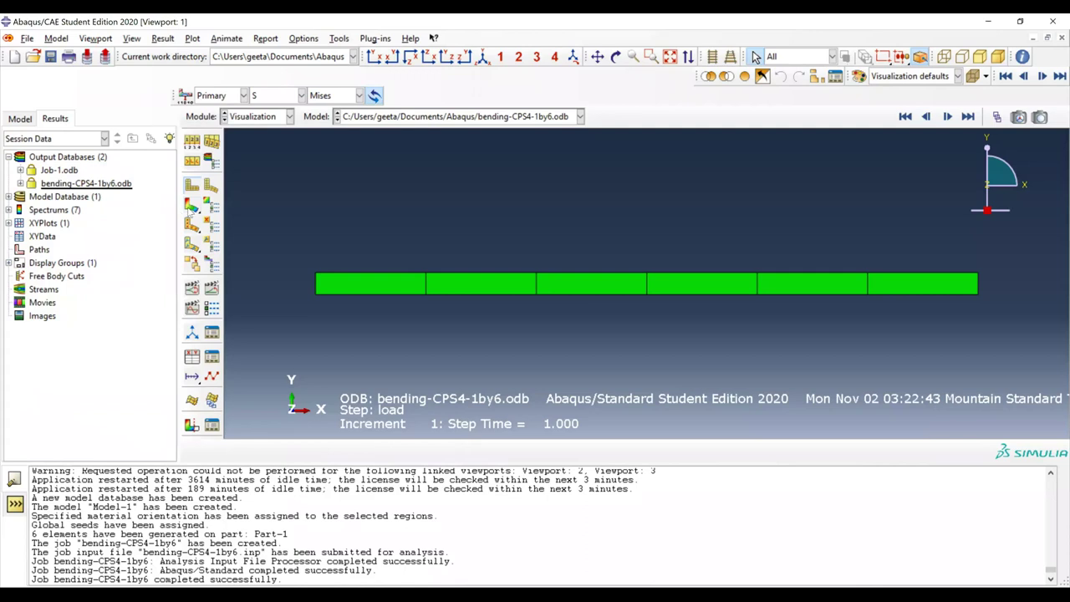
pyautogui.click(191, 206)
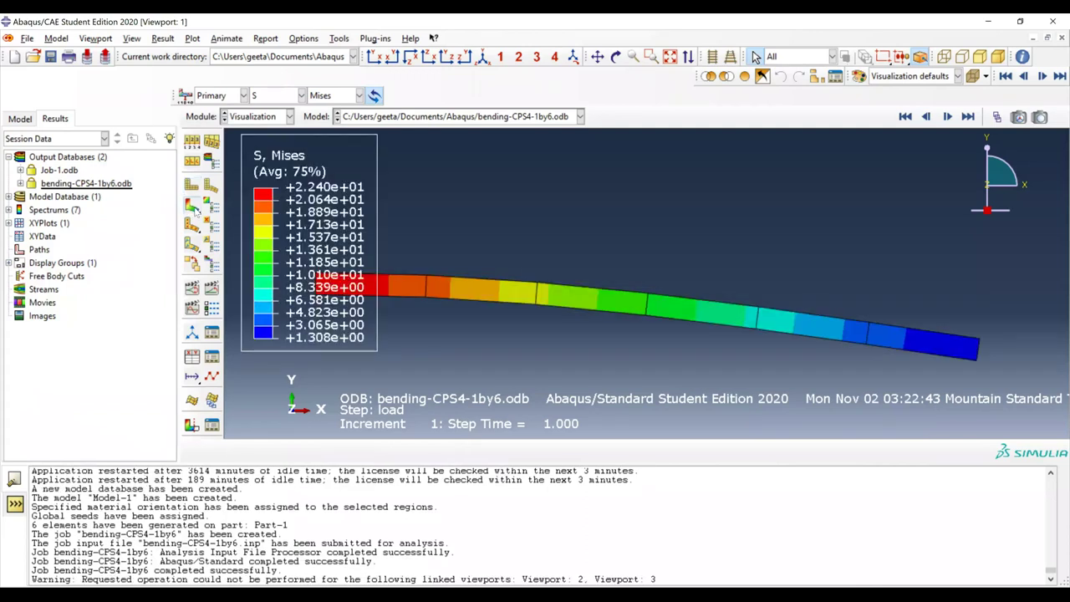
# - Switch the contour plot to the vertical displacement component U2
pyautogui.click(283, 97)
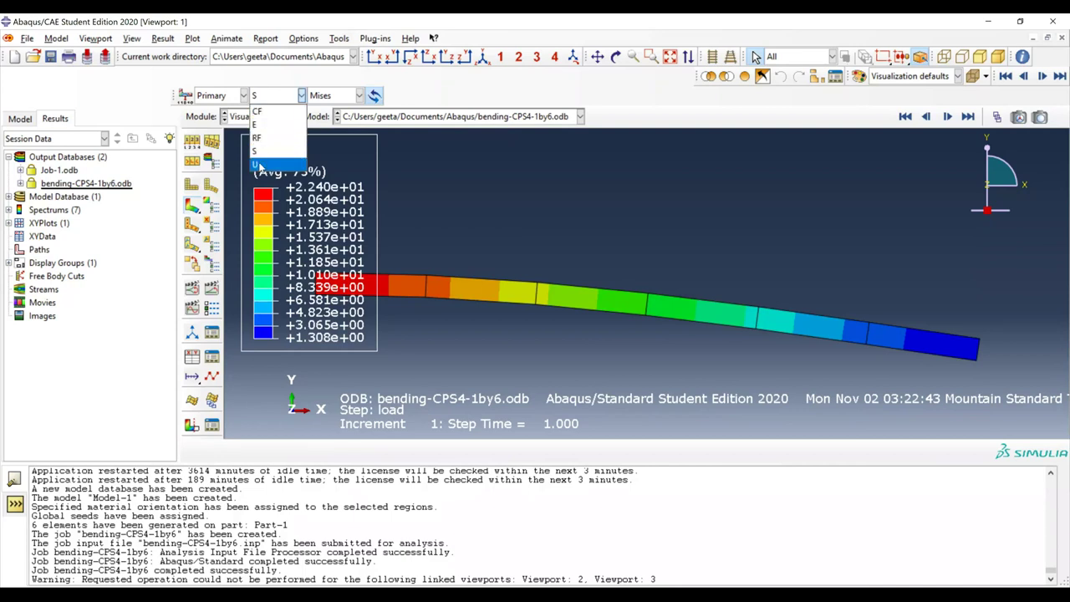
pyautogui.click(260, 165)
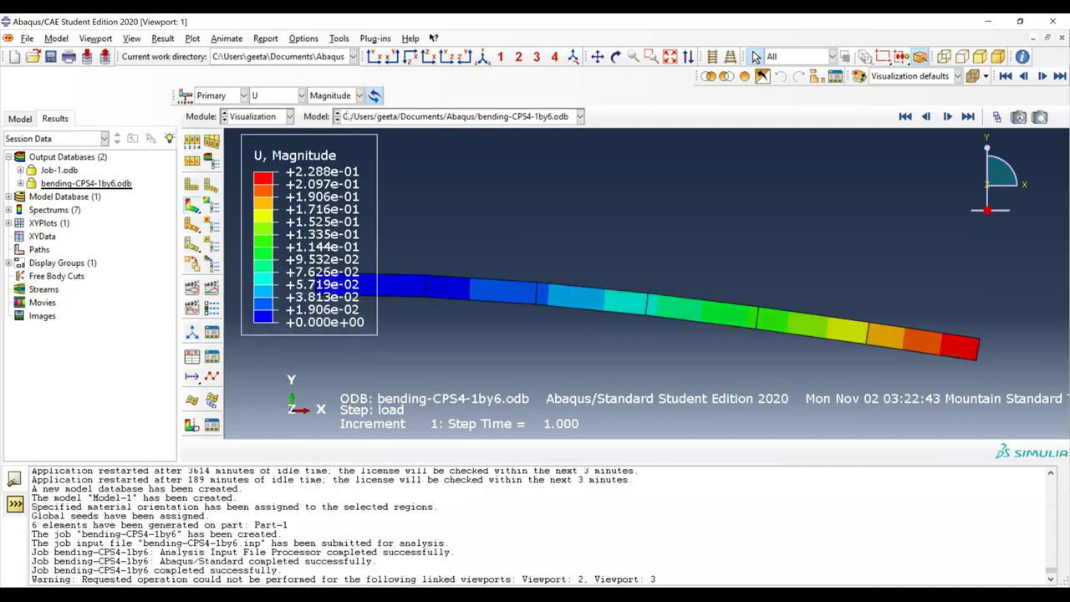
pyautogui.click(351, 97)
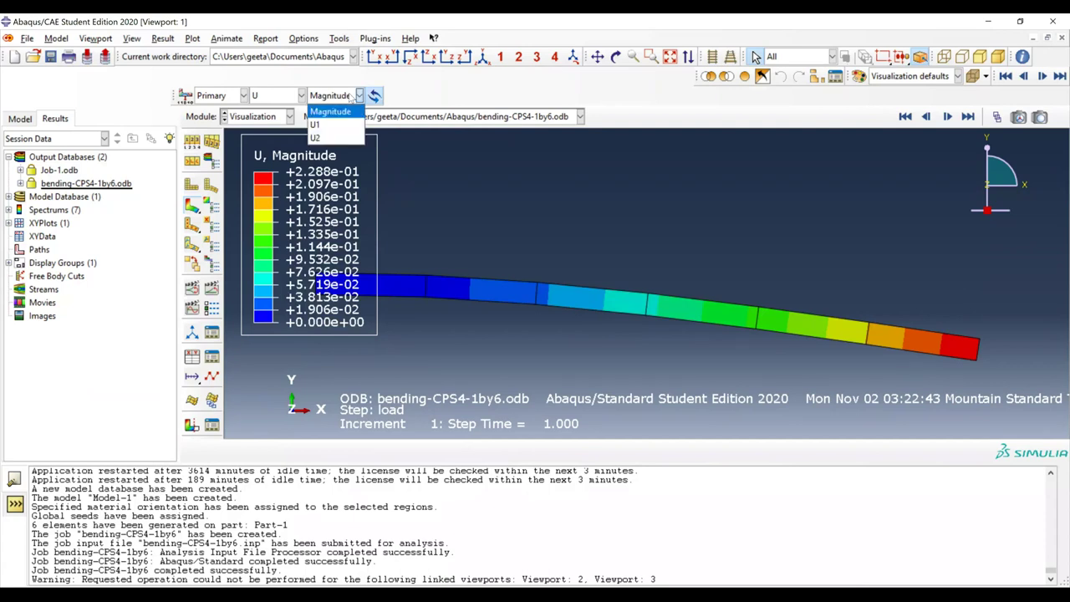
pyautogui.click(317, 137)
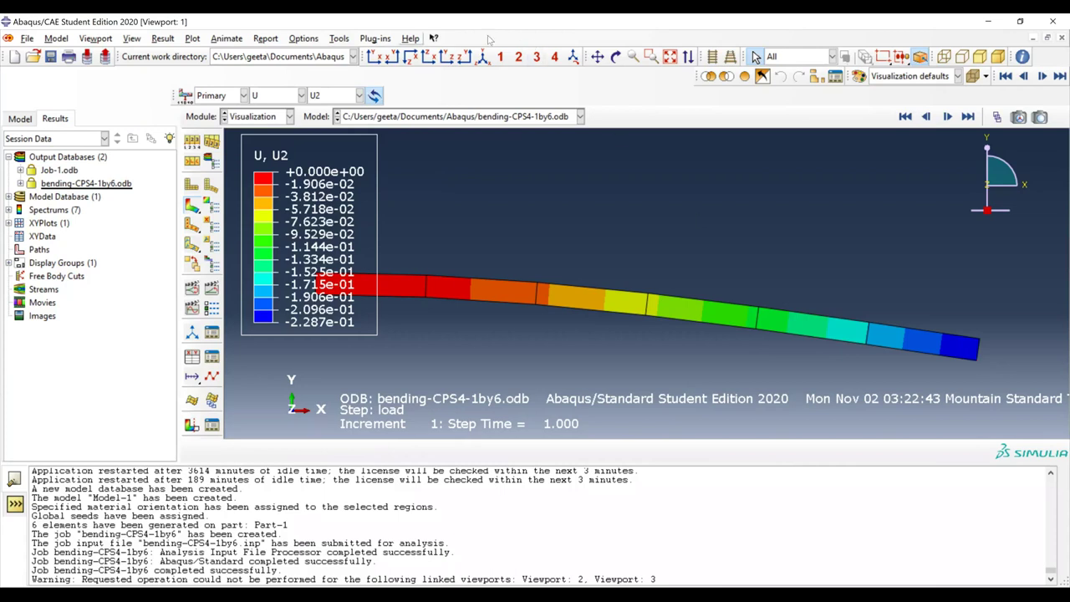
# - Query the node at the lower corner of the beam's free end and read its vertical displacement
pyautogui.click(340, 39)
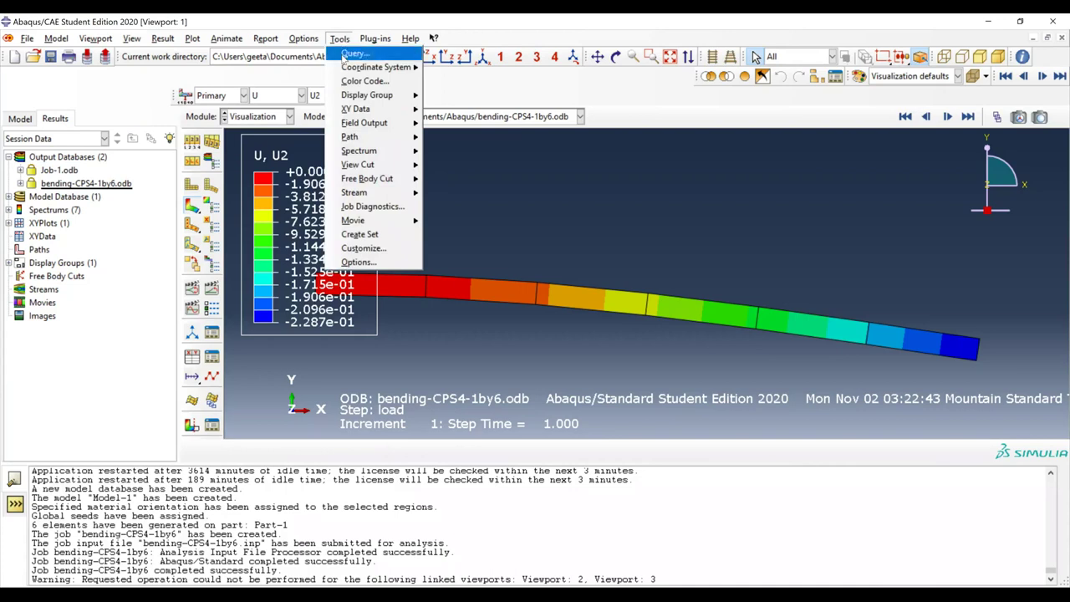
pyautogui.click(345, 58)
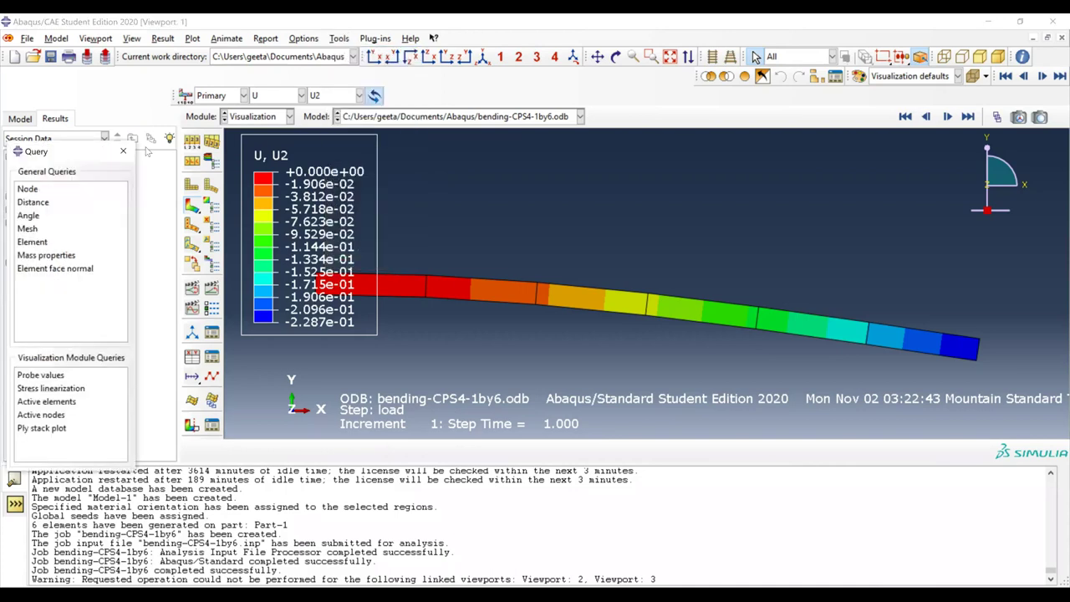
pyautogui.click(32, 191)
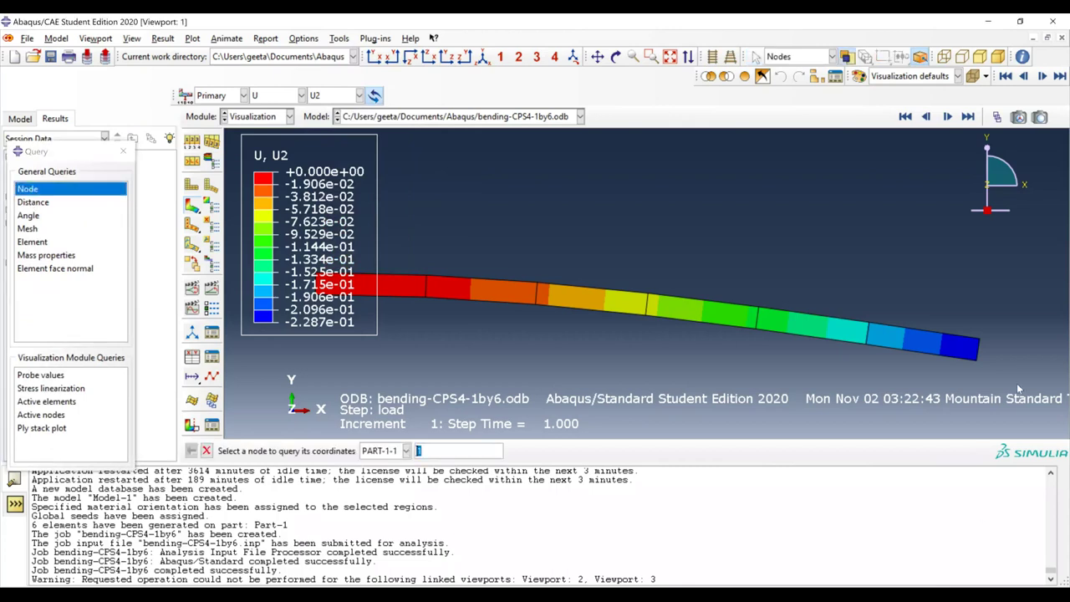
pyautogui.click(976, 363)
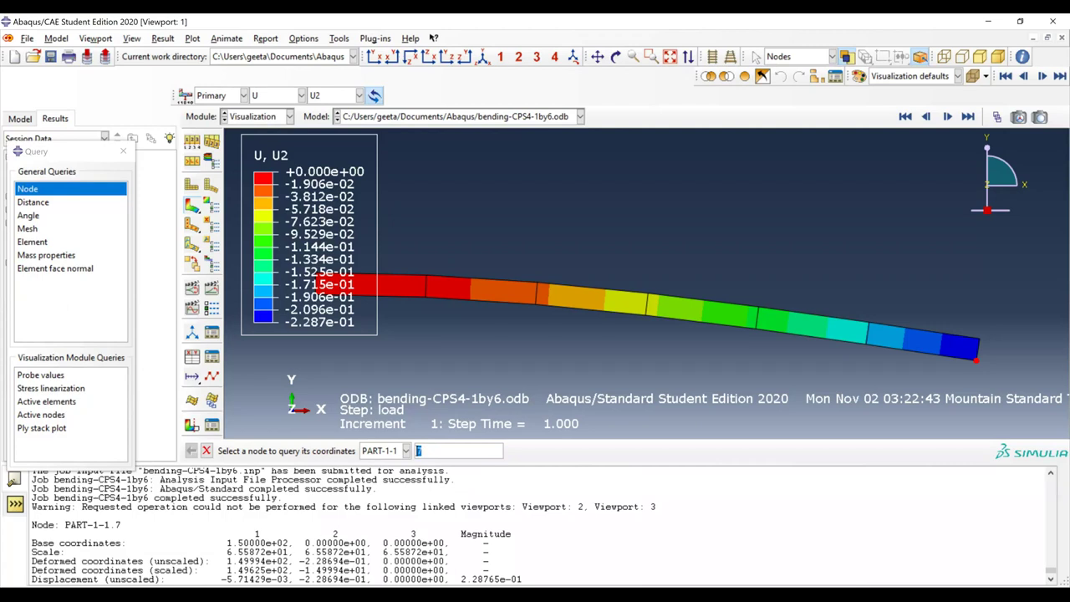
pyautogui.moveTo(299, 579); pyautogui.dragTo(366, 579)
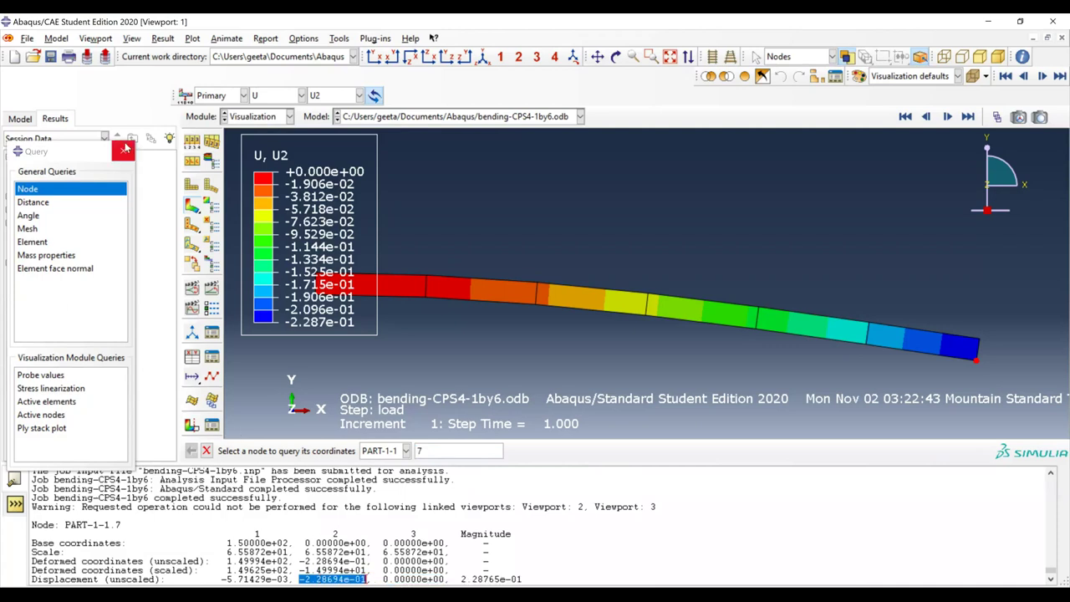
pyautogui.click(126, 149)
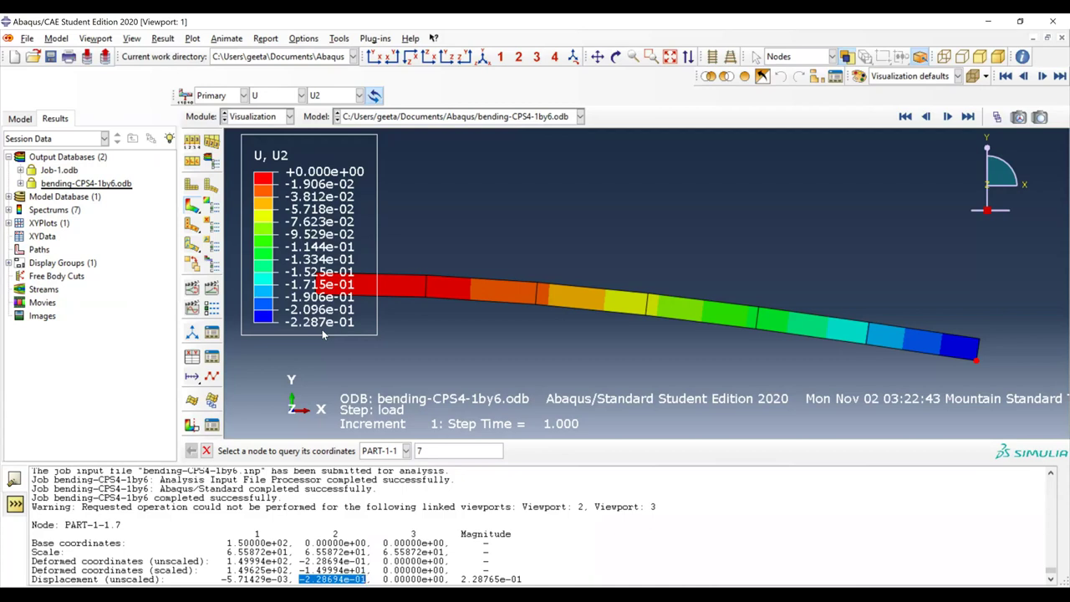
# - Switch the contour plot from displacement to the strain output E and show its axial component E11
pyautogui.click(298, 97)
pyautogui.click(275, 127)
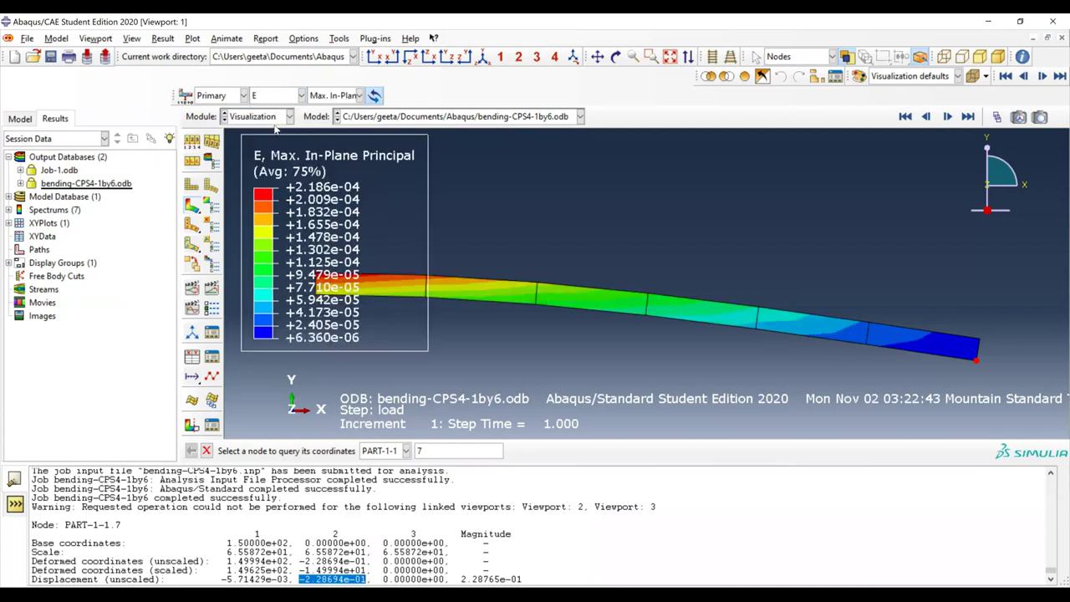
pyautogui.click(349, 97)
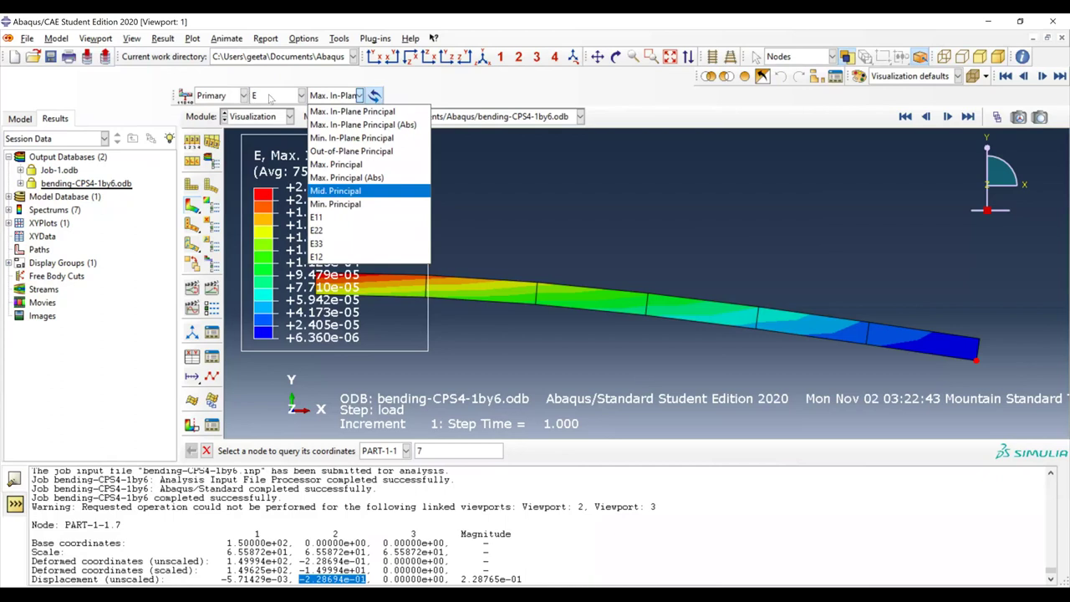
pyautogui.click(346, 219)
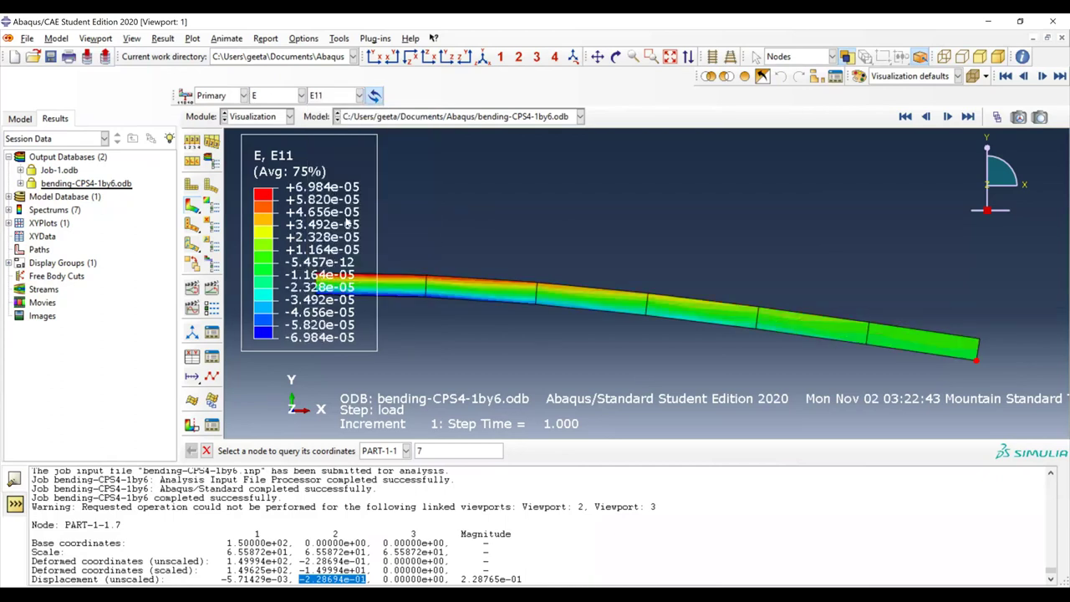
# - View the transverse strain component E22 on the beam, followed by the shear strain component E12
pyautogui.click(339, 97)
pyautogui.click(337, 230)
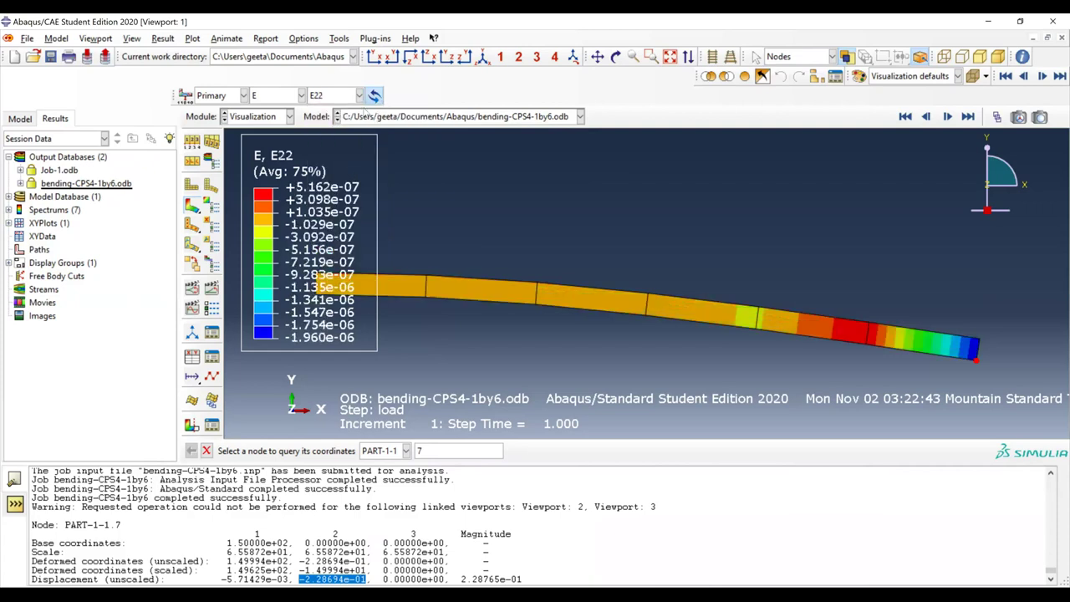
pyautogui.click(359, 95)
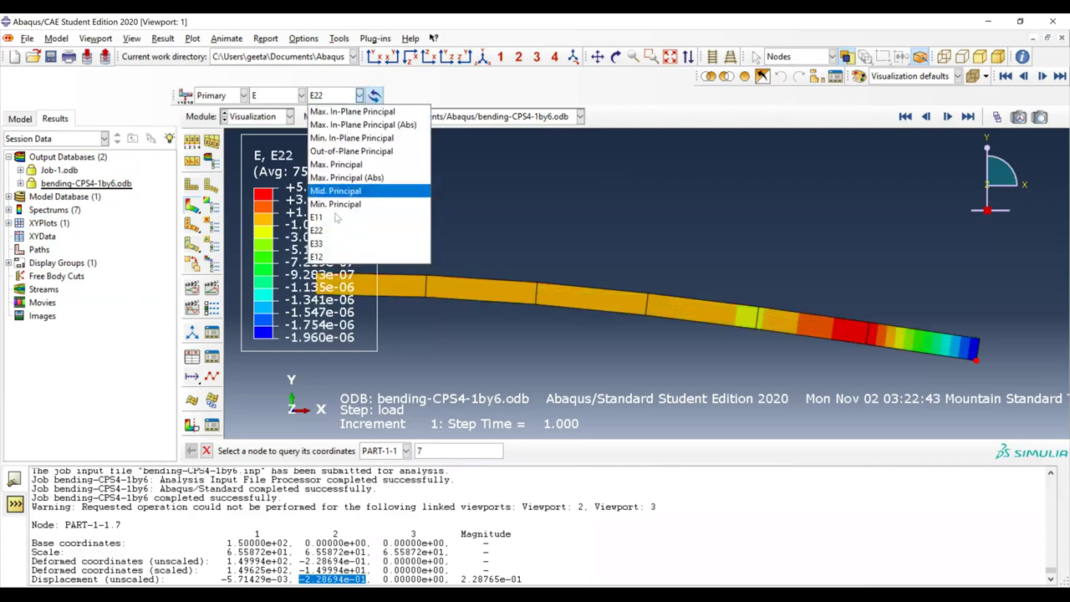
pyautogui.click(333, 256)
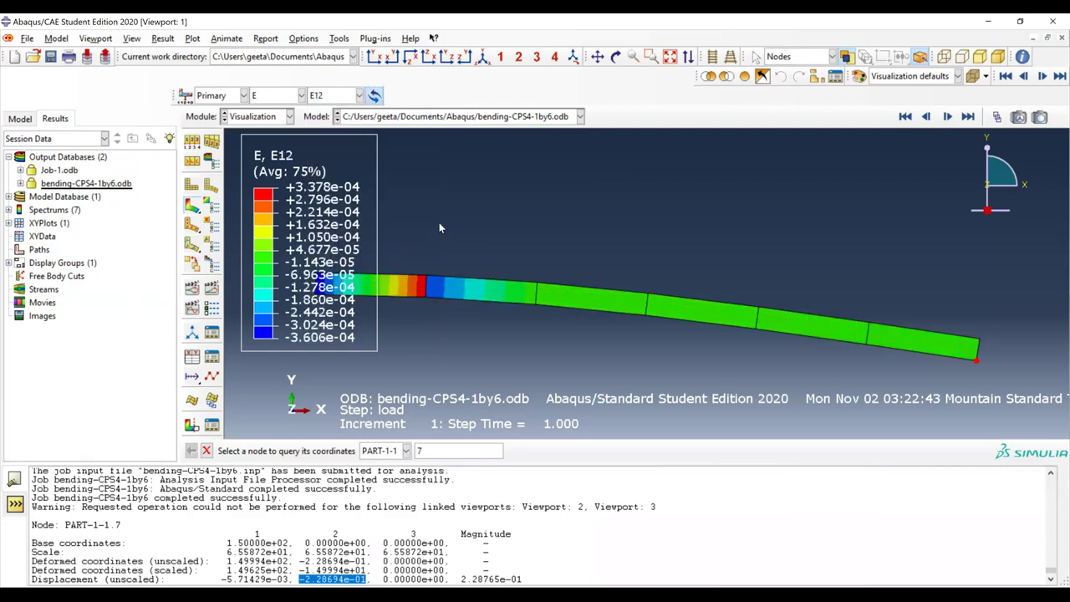